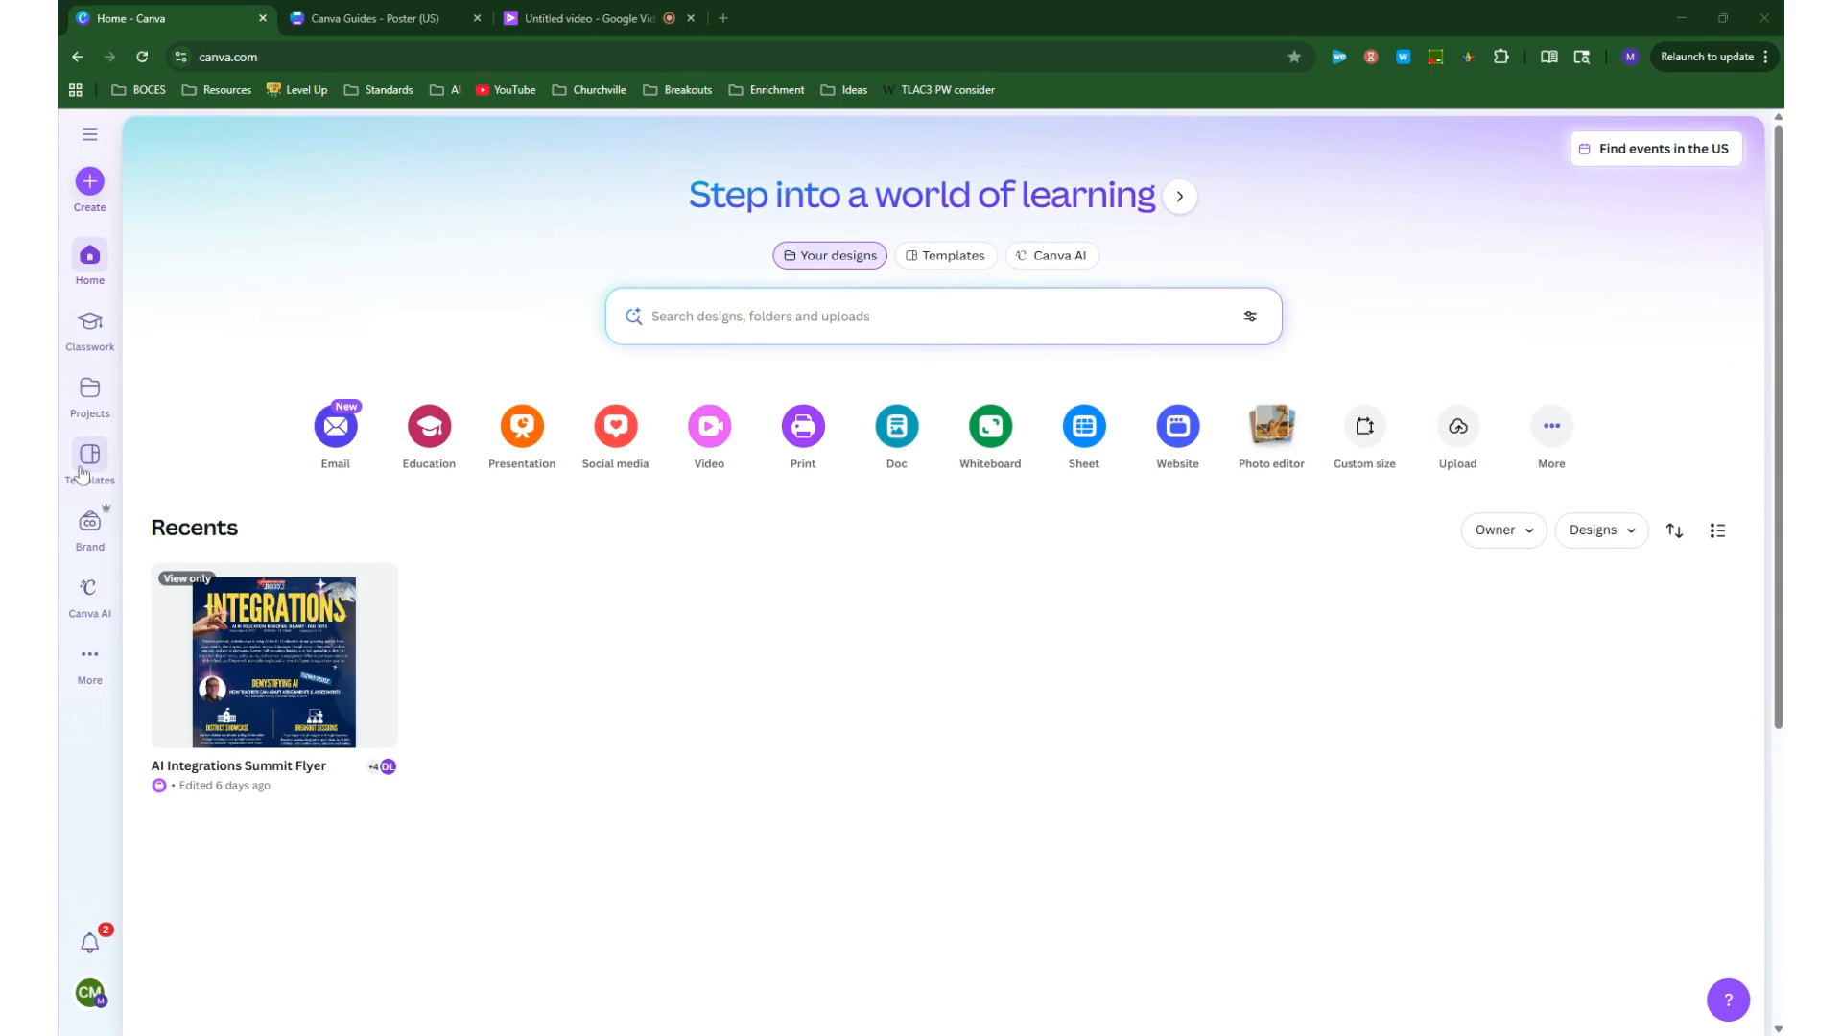
Search the templates for "sophisticated poster" and browse the resulting designs
{"action": "left_click", "coordinate": [946, 259]}
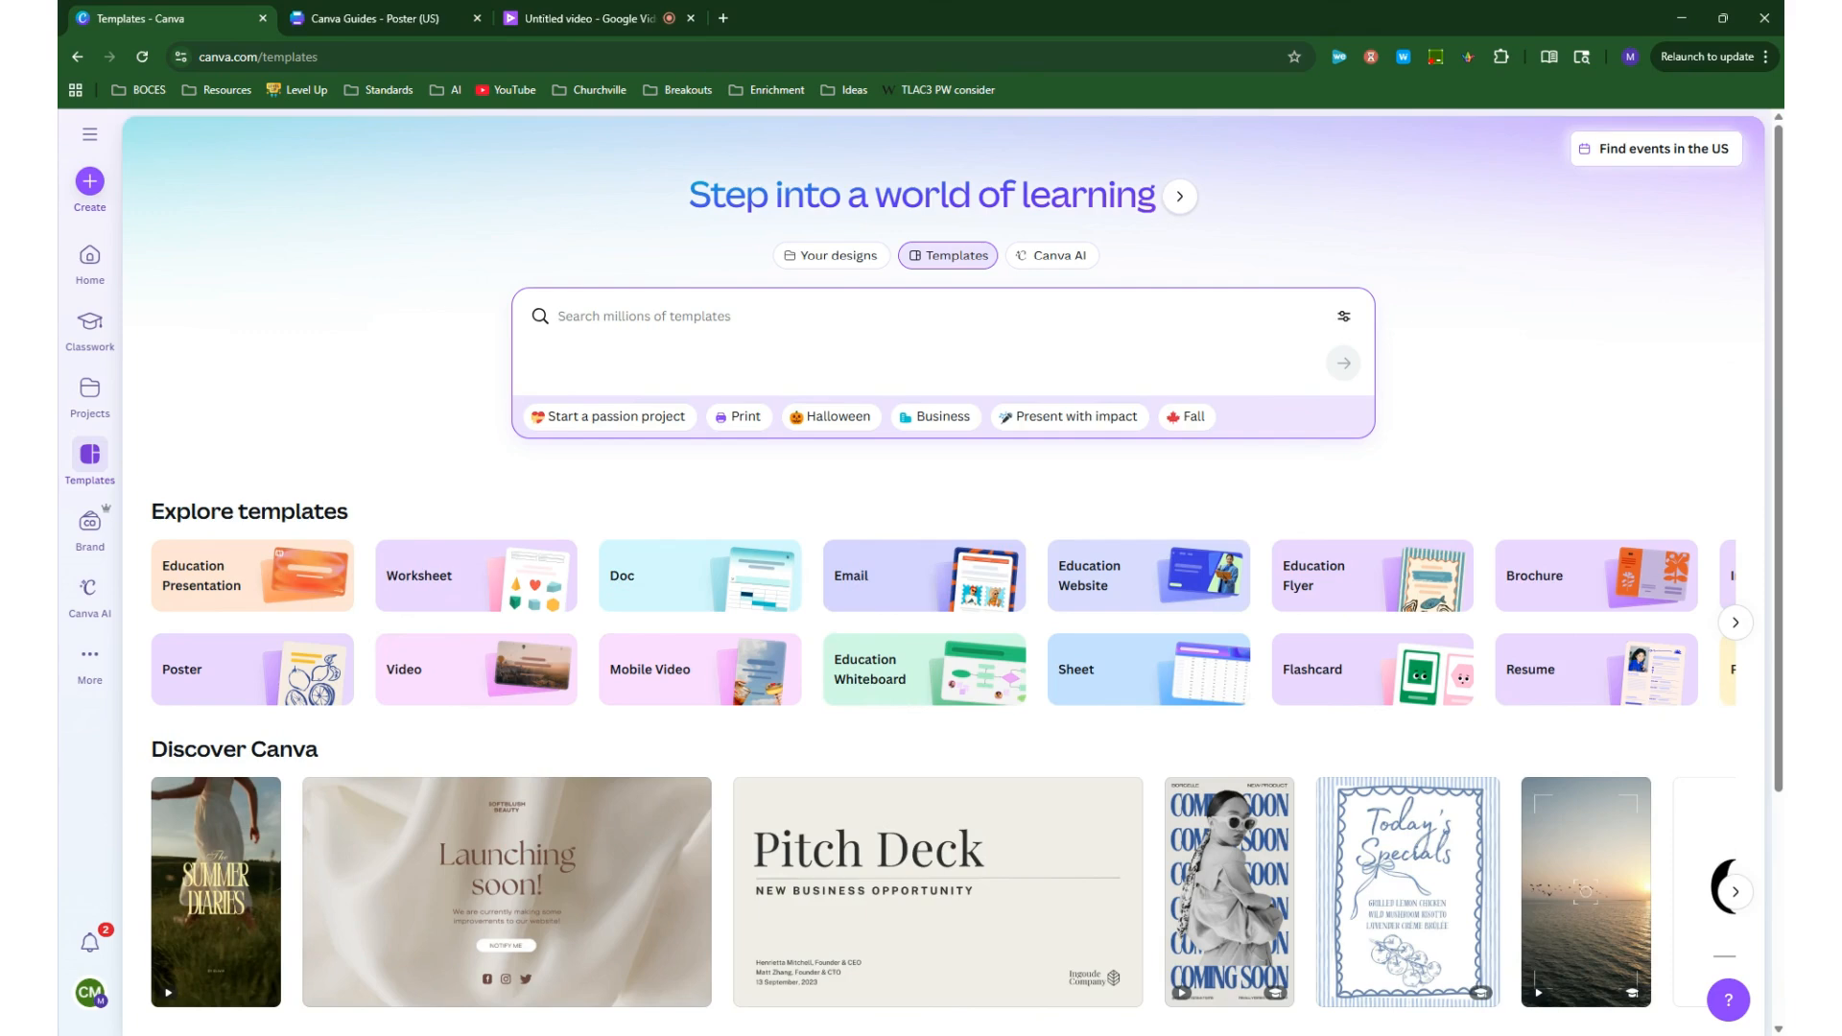
{"action": "type", "text": "sophisticated poster"}
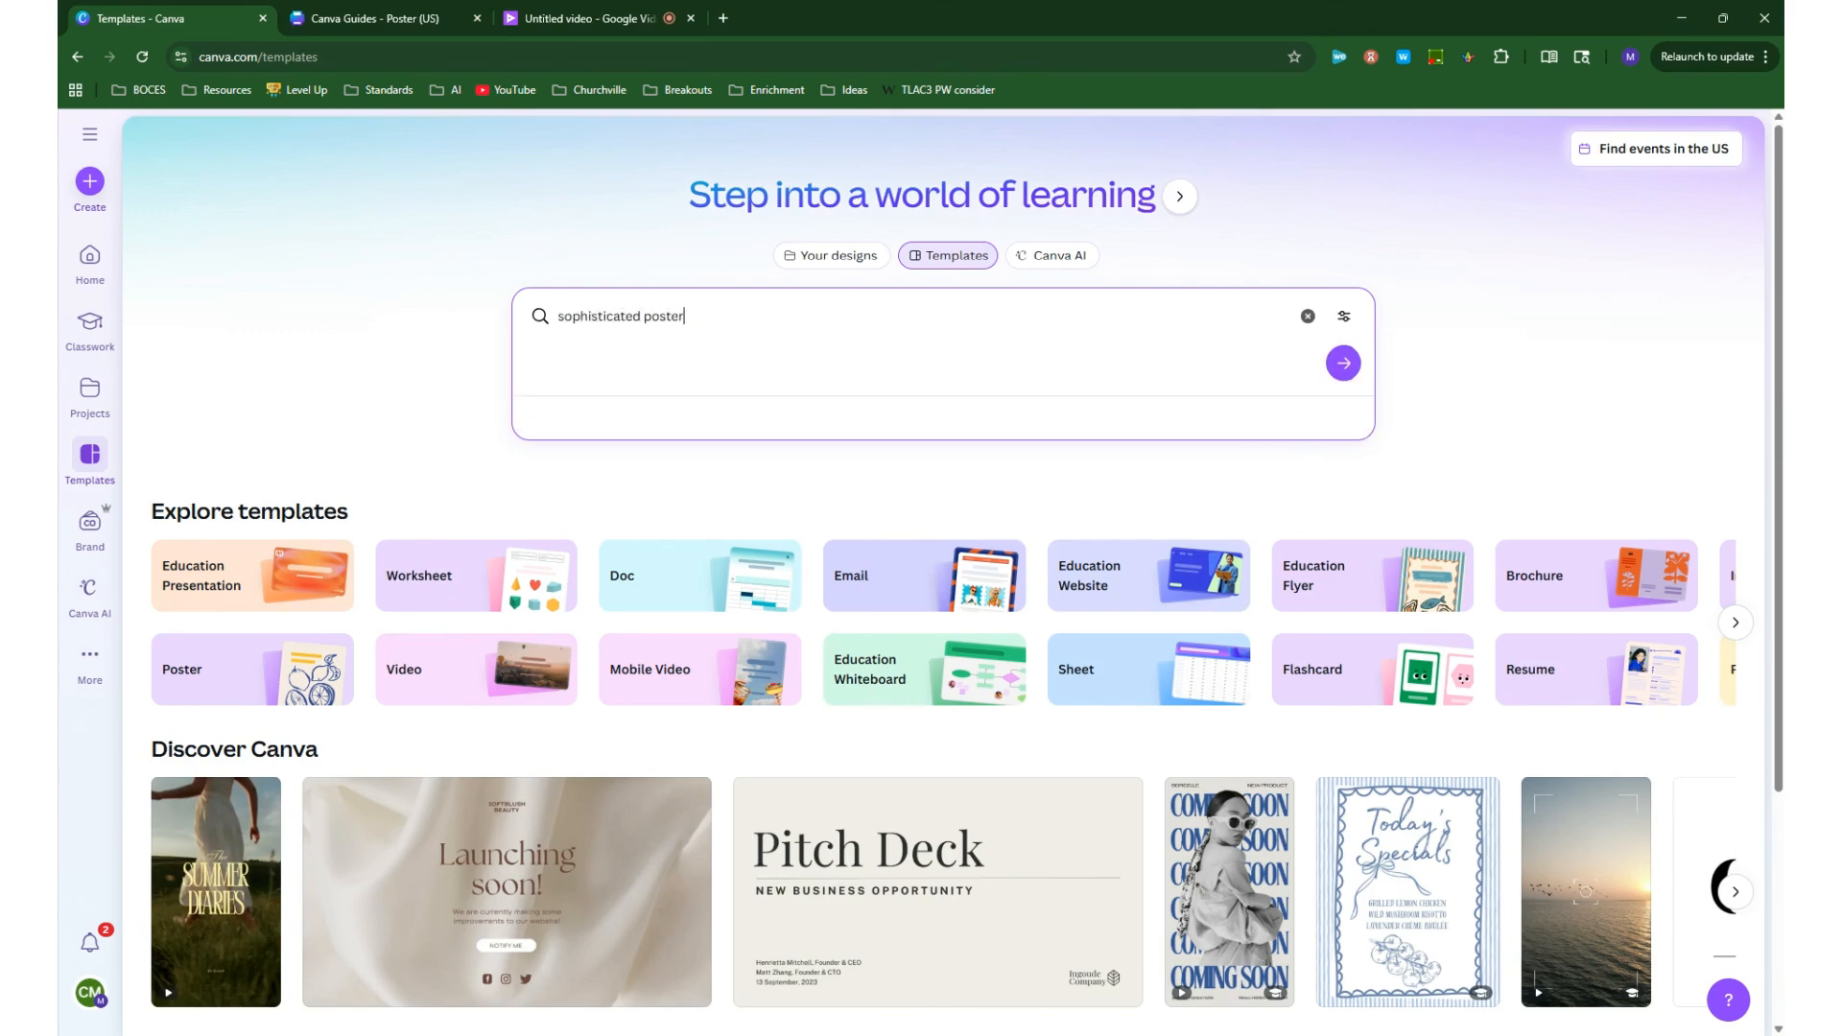
{"action": "key", "text": "Return"}
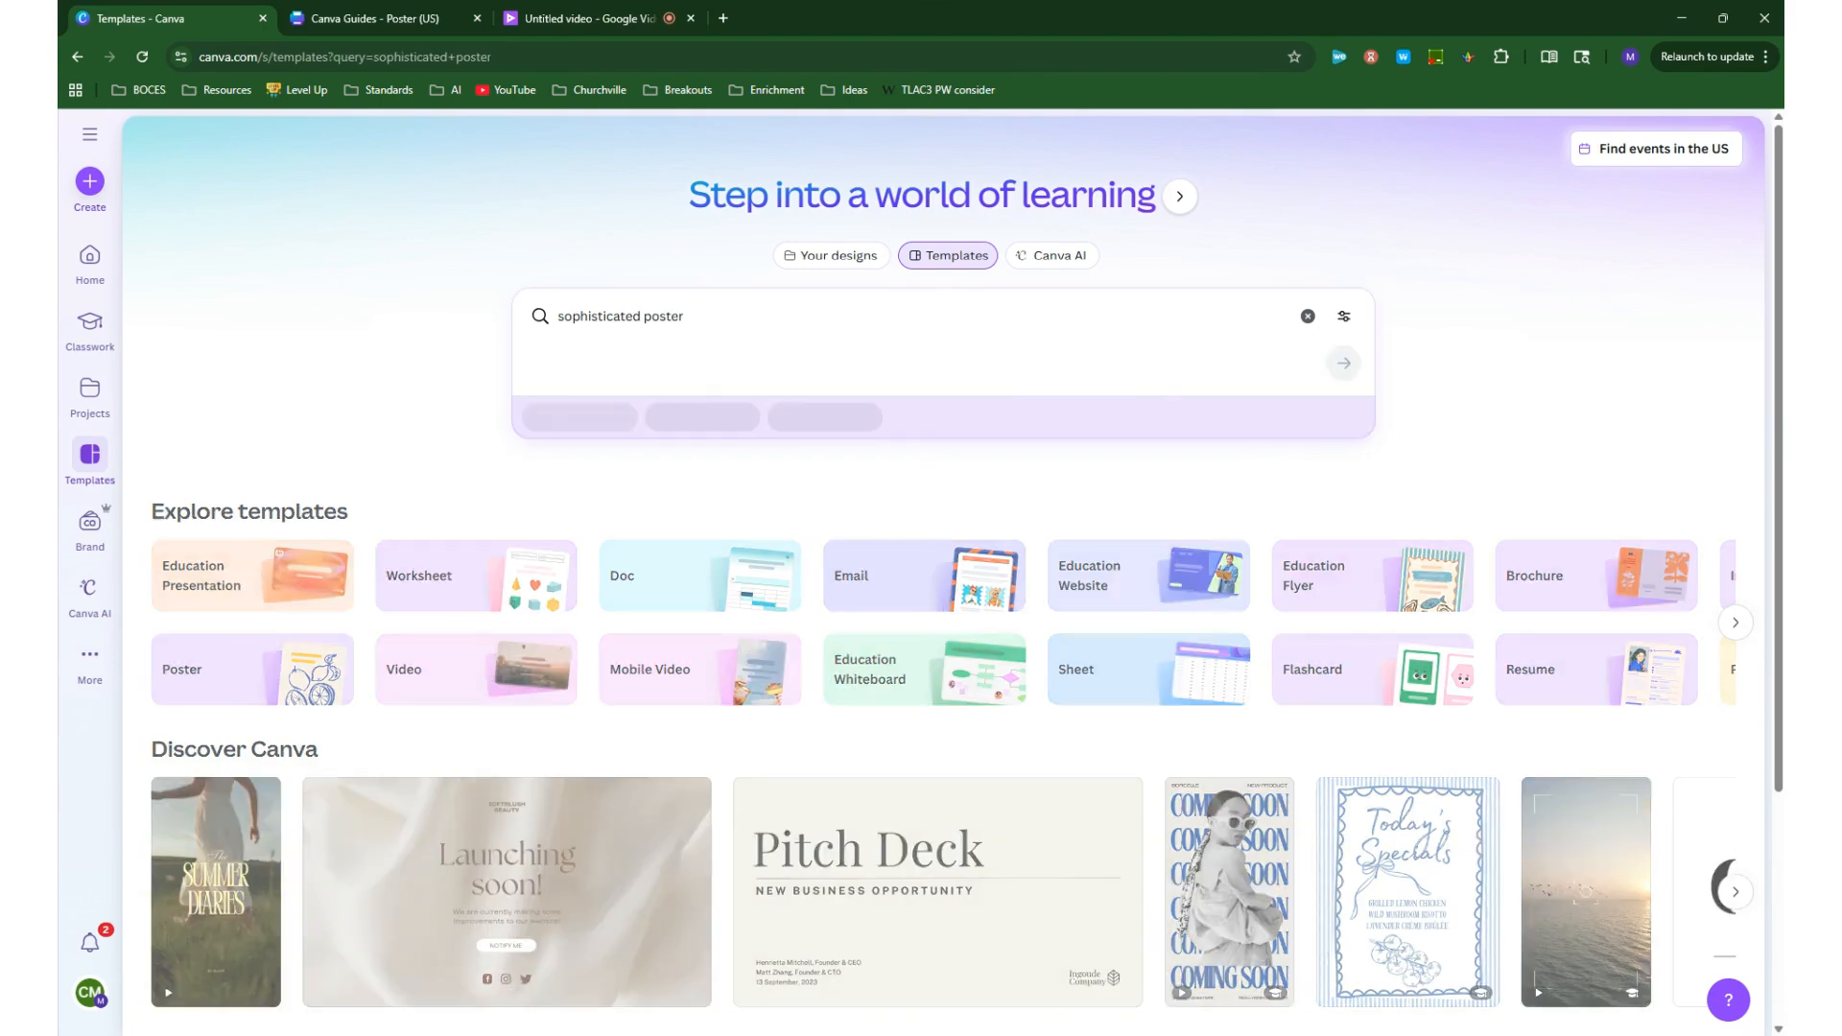
{"action": "scroll", "coordinate": [789, 450], "scroll_direction": "down", "scroll_amount": 8}
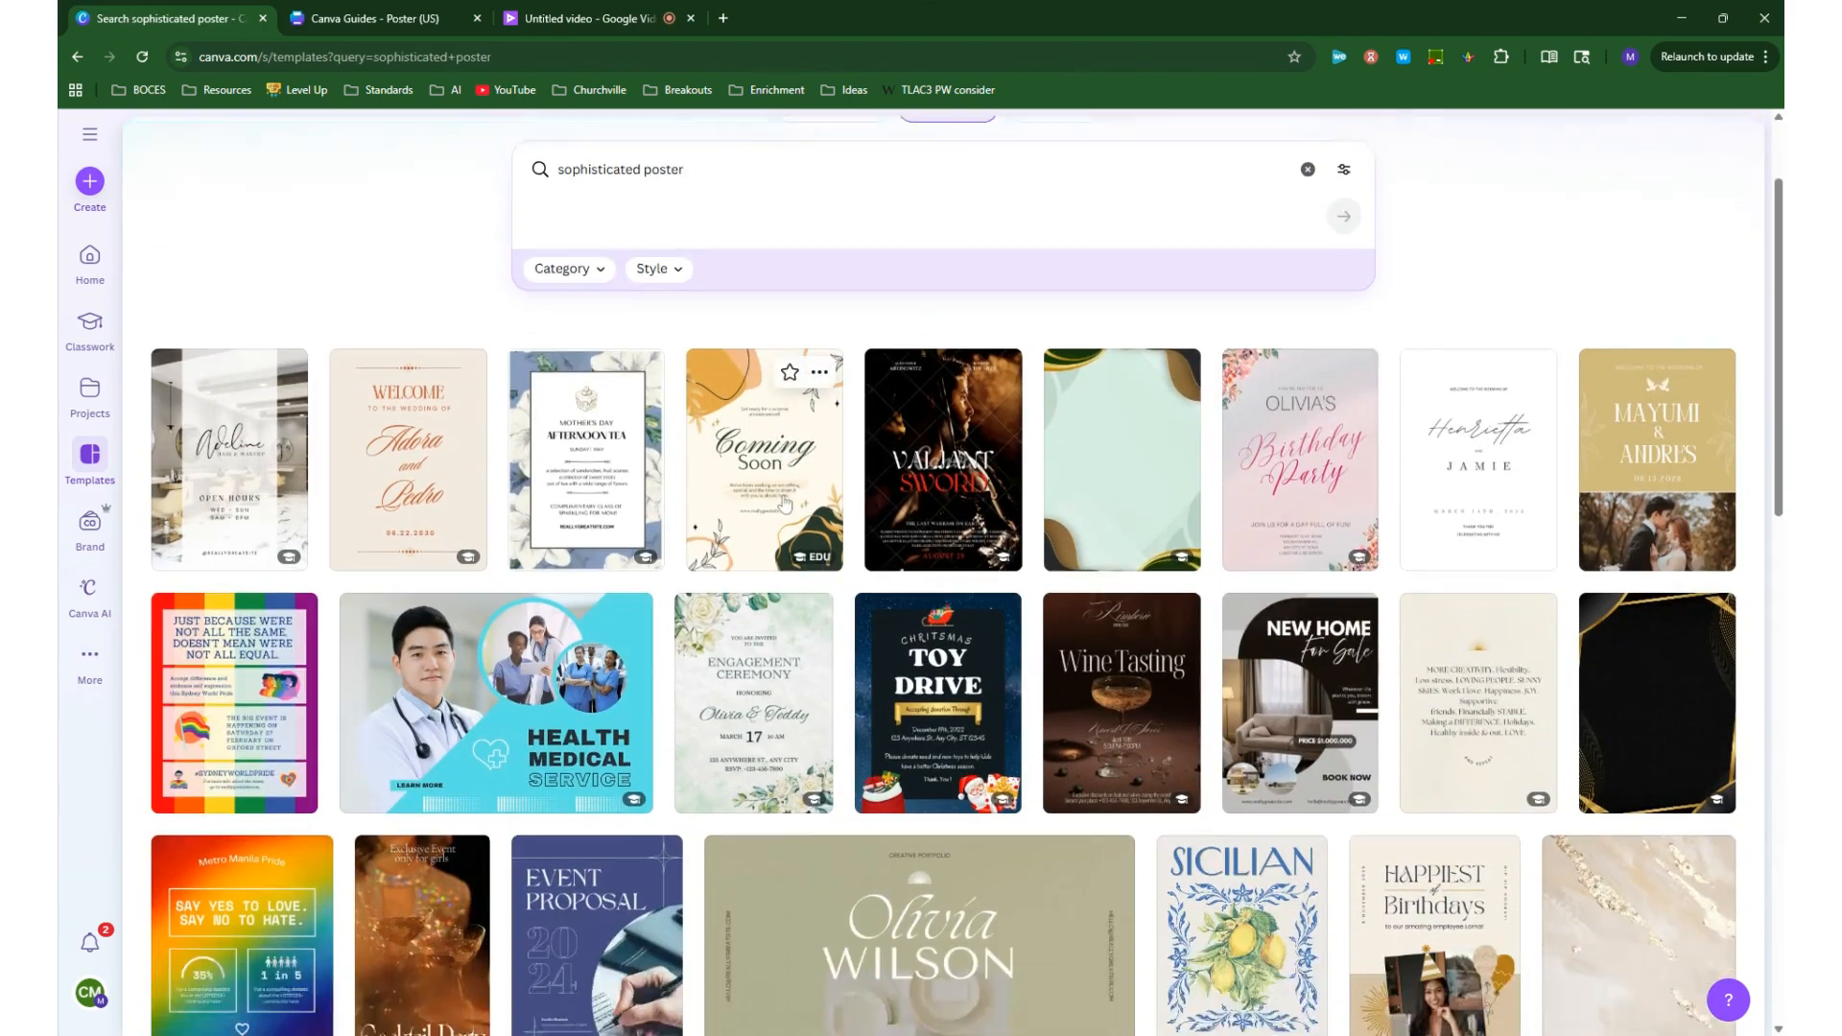
{"action": "scroll", "coordinate": [785, 502], "scroll_direction": "down", "scroll_amount": 6}
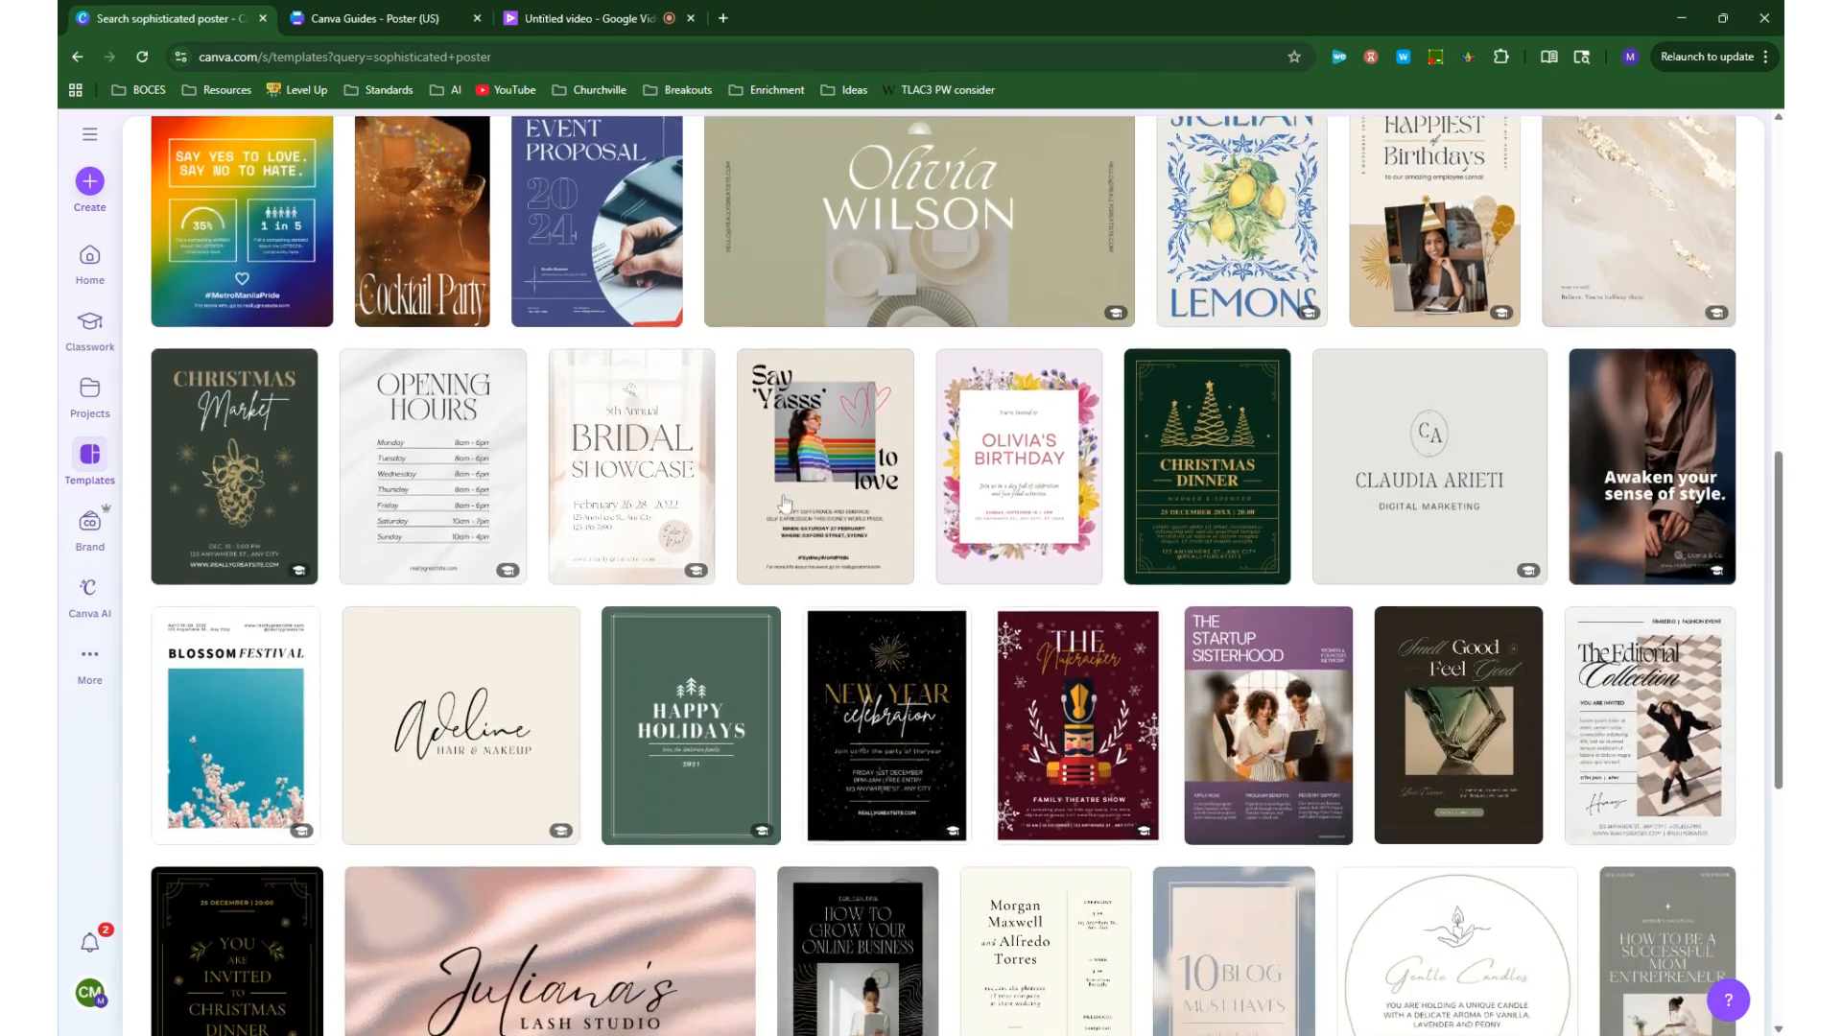
{"action": "scroll", "coordinate": [783, 626], "scroll_direction": "down", "scroll_amount": 6}
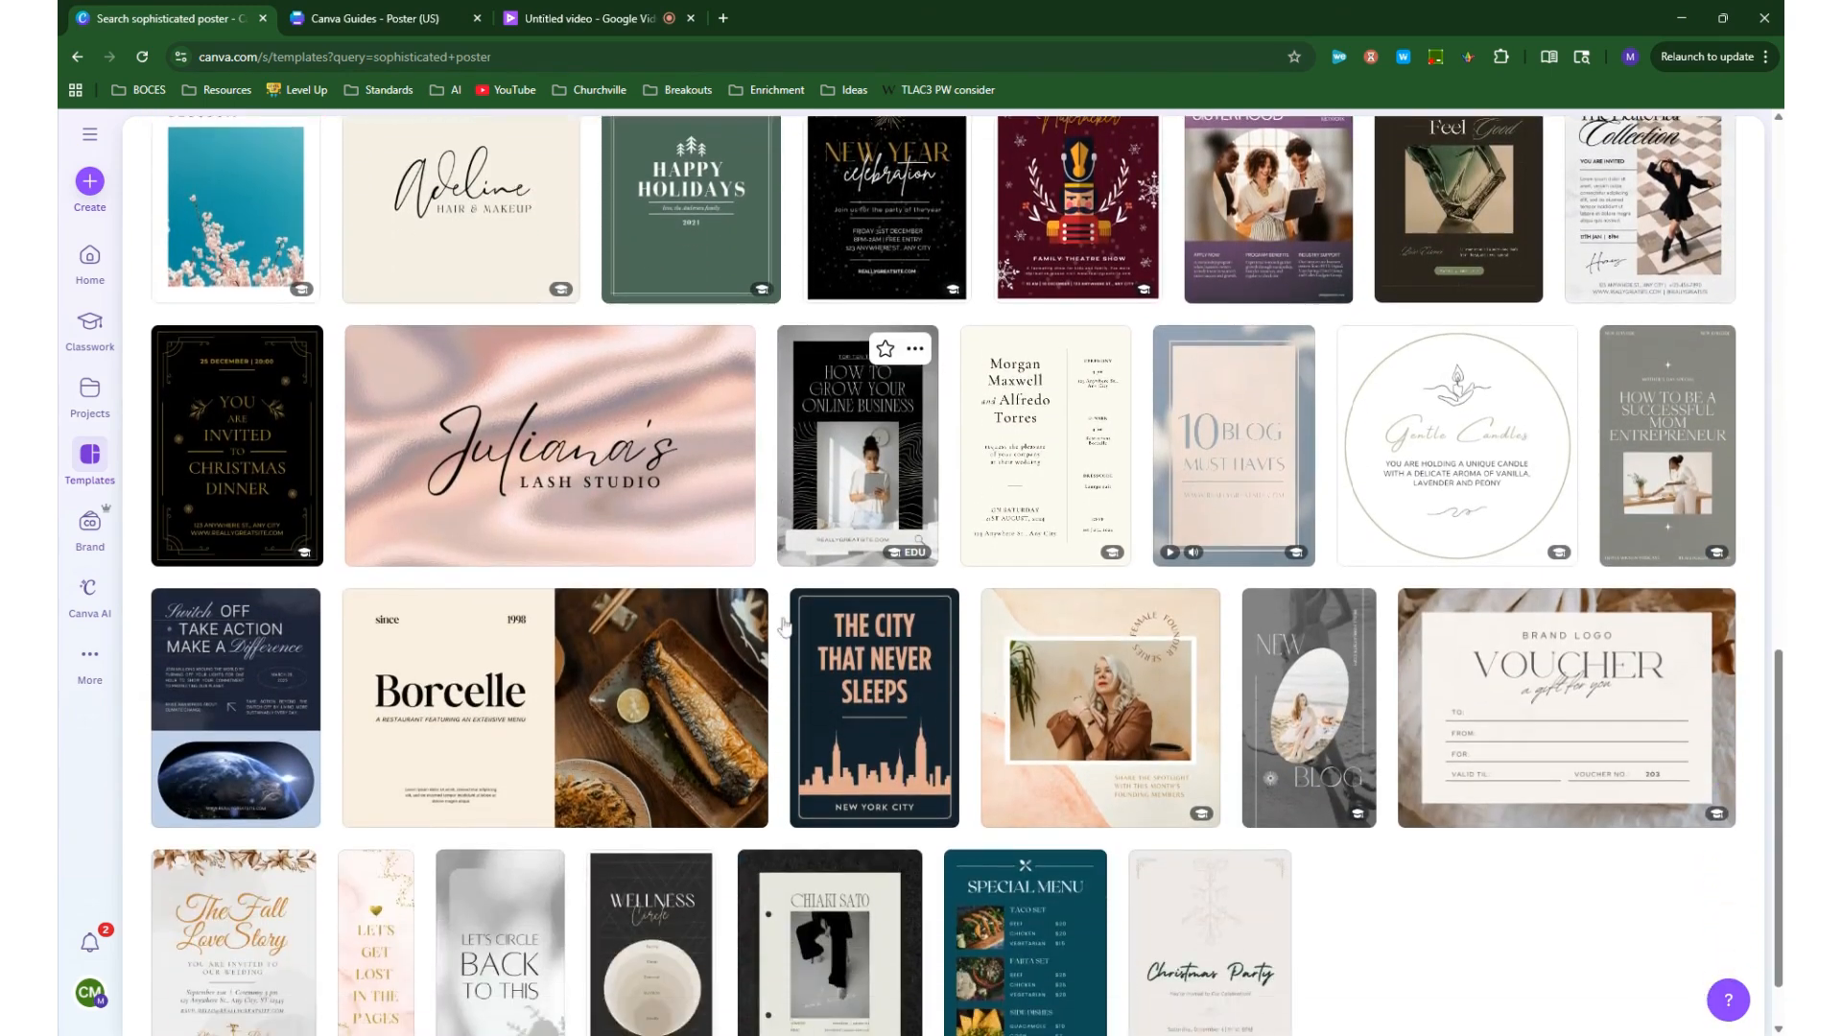
{"action": "scroll", "coordinate": [780, 630], "scroll_direction": "down", "scroll_amount": 4}
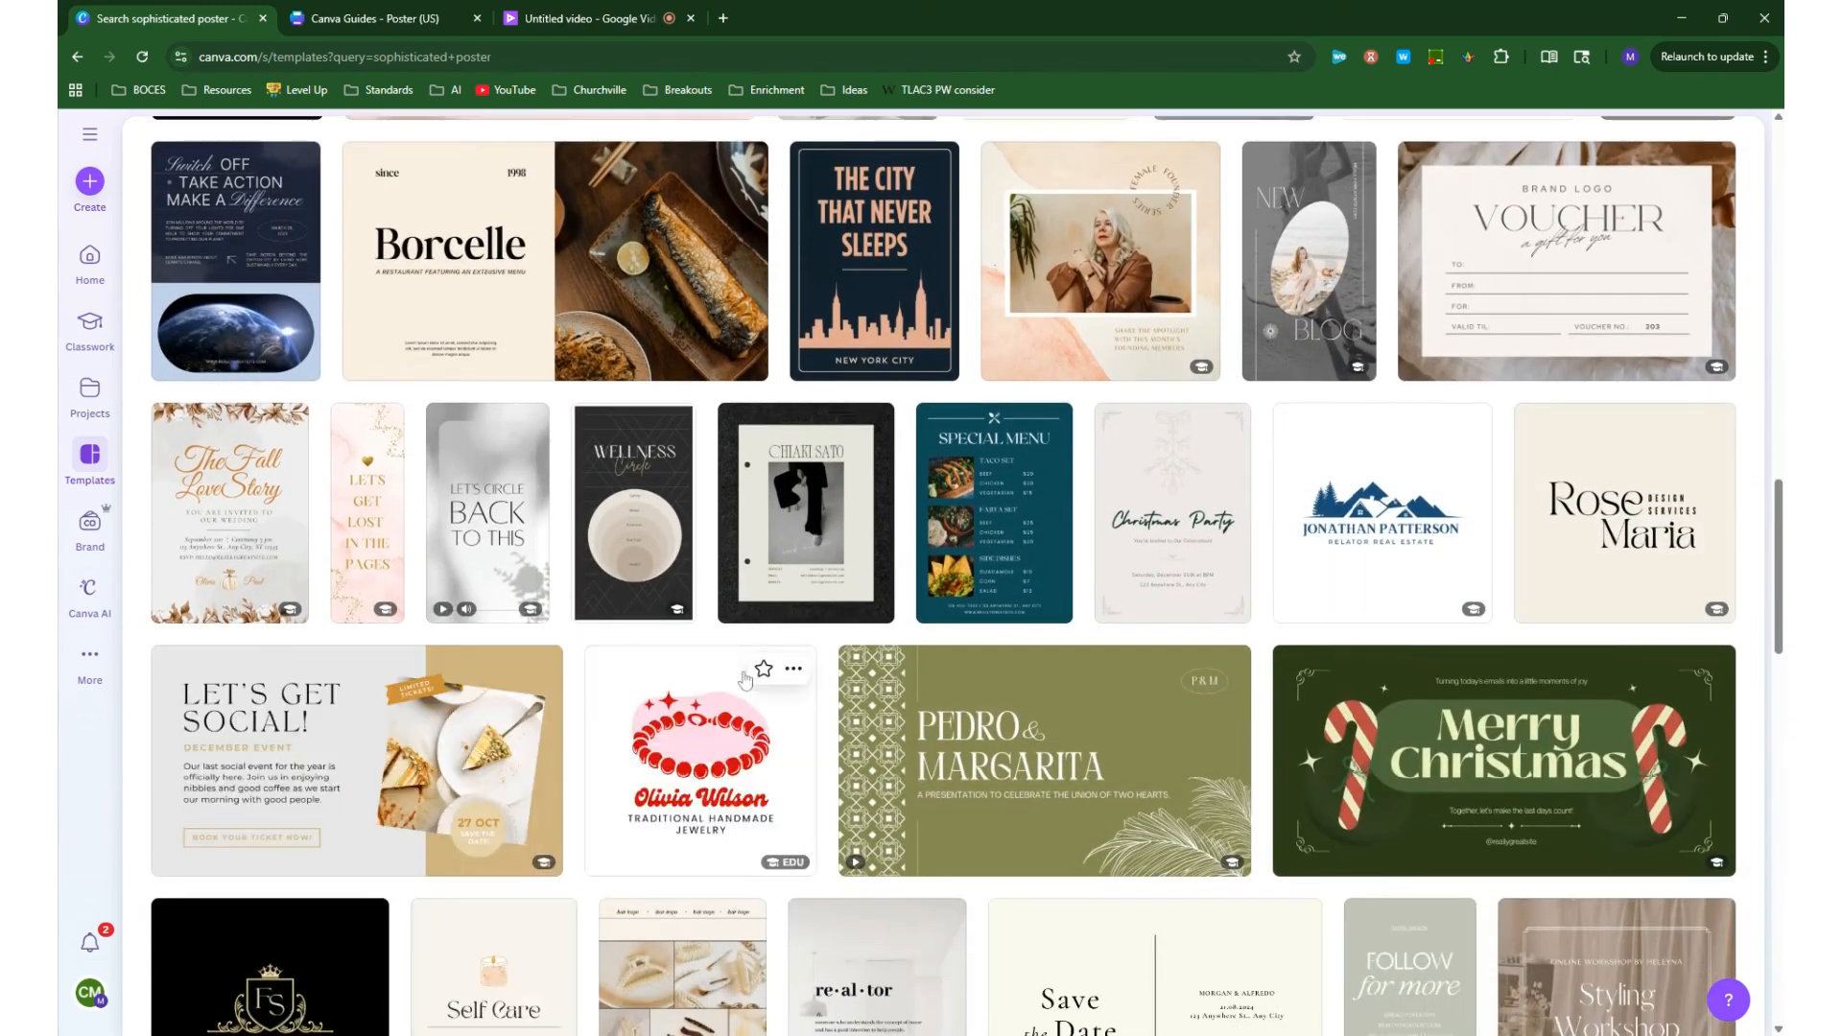
{"action": "scroll", "coordinate": [760, 664], "scroll_direction": "up", "scroll_amount": 12}
{"action": "scroll", "coordinate": [758, 658], "scroll_direction": "up", "scroll_amount": 9}
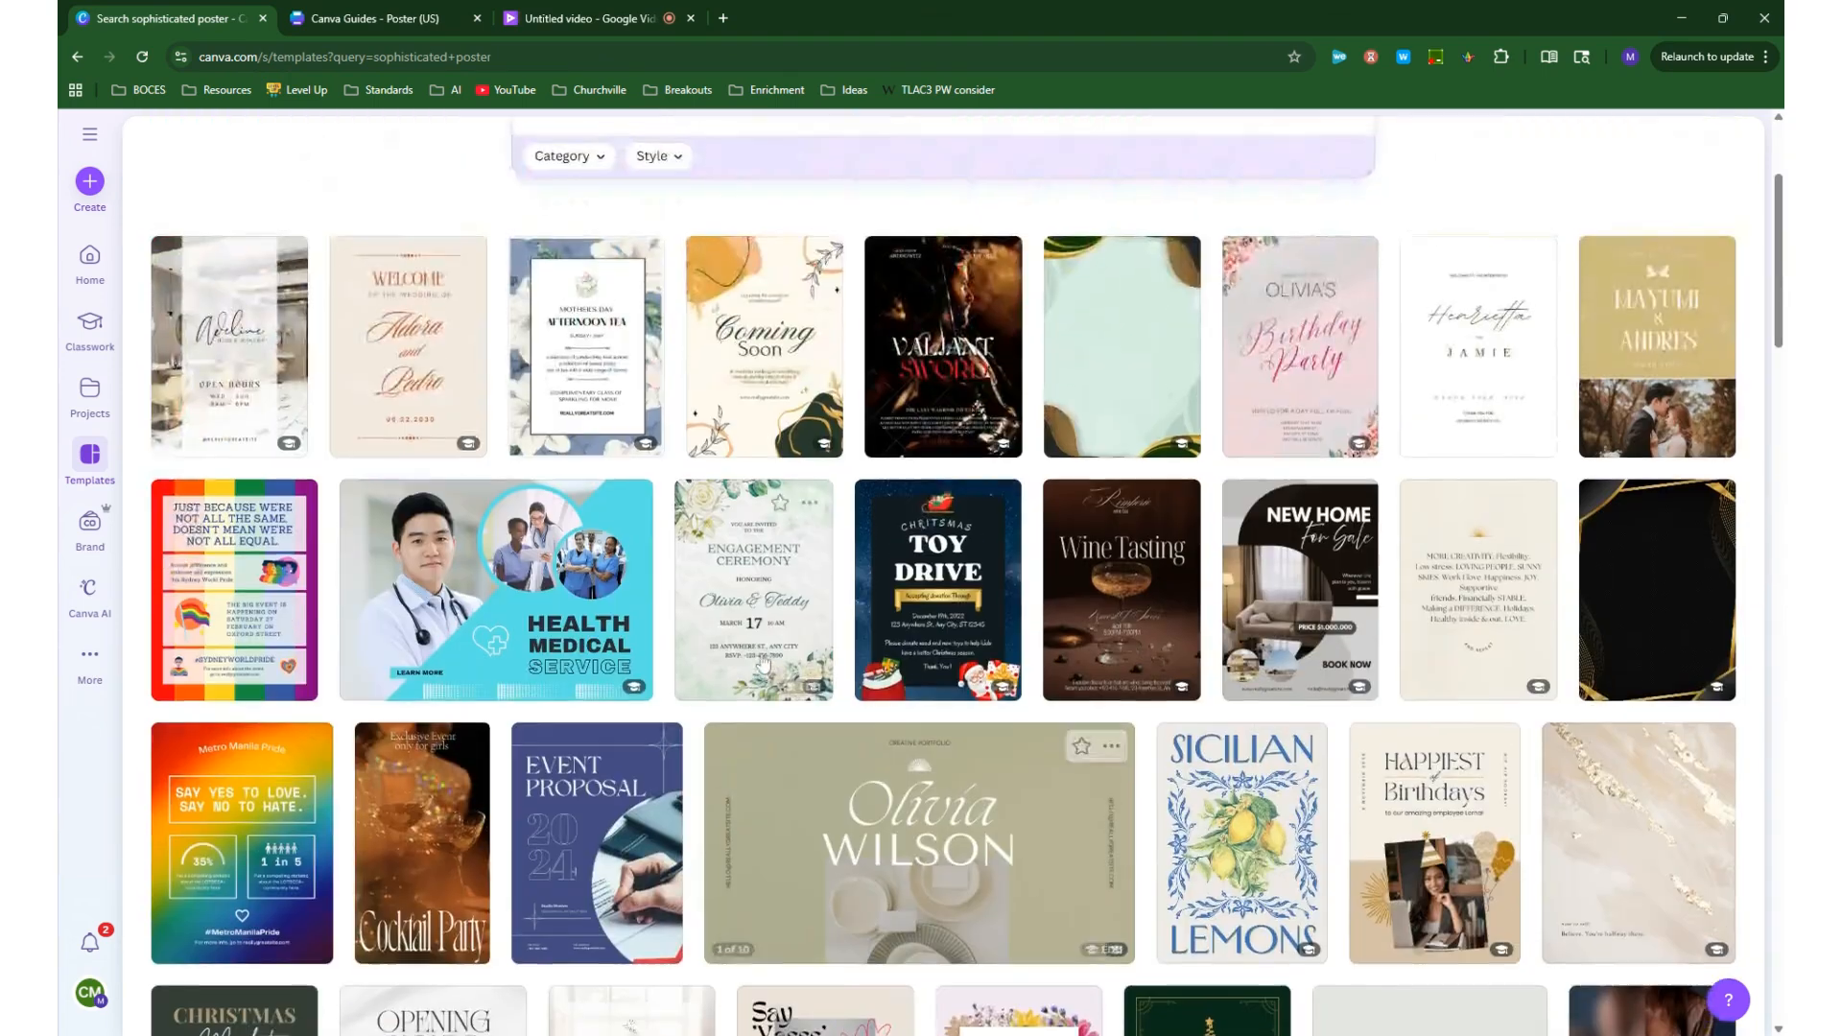
Search the templates for "fun poster", look over the designs, and clear the search
{"action": "left_click_drag", "start_coordinate": [640, 317], "coordinate": [558, 316]}
{"action": "type", "text": "fun poster"}
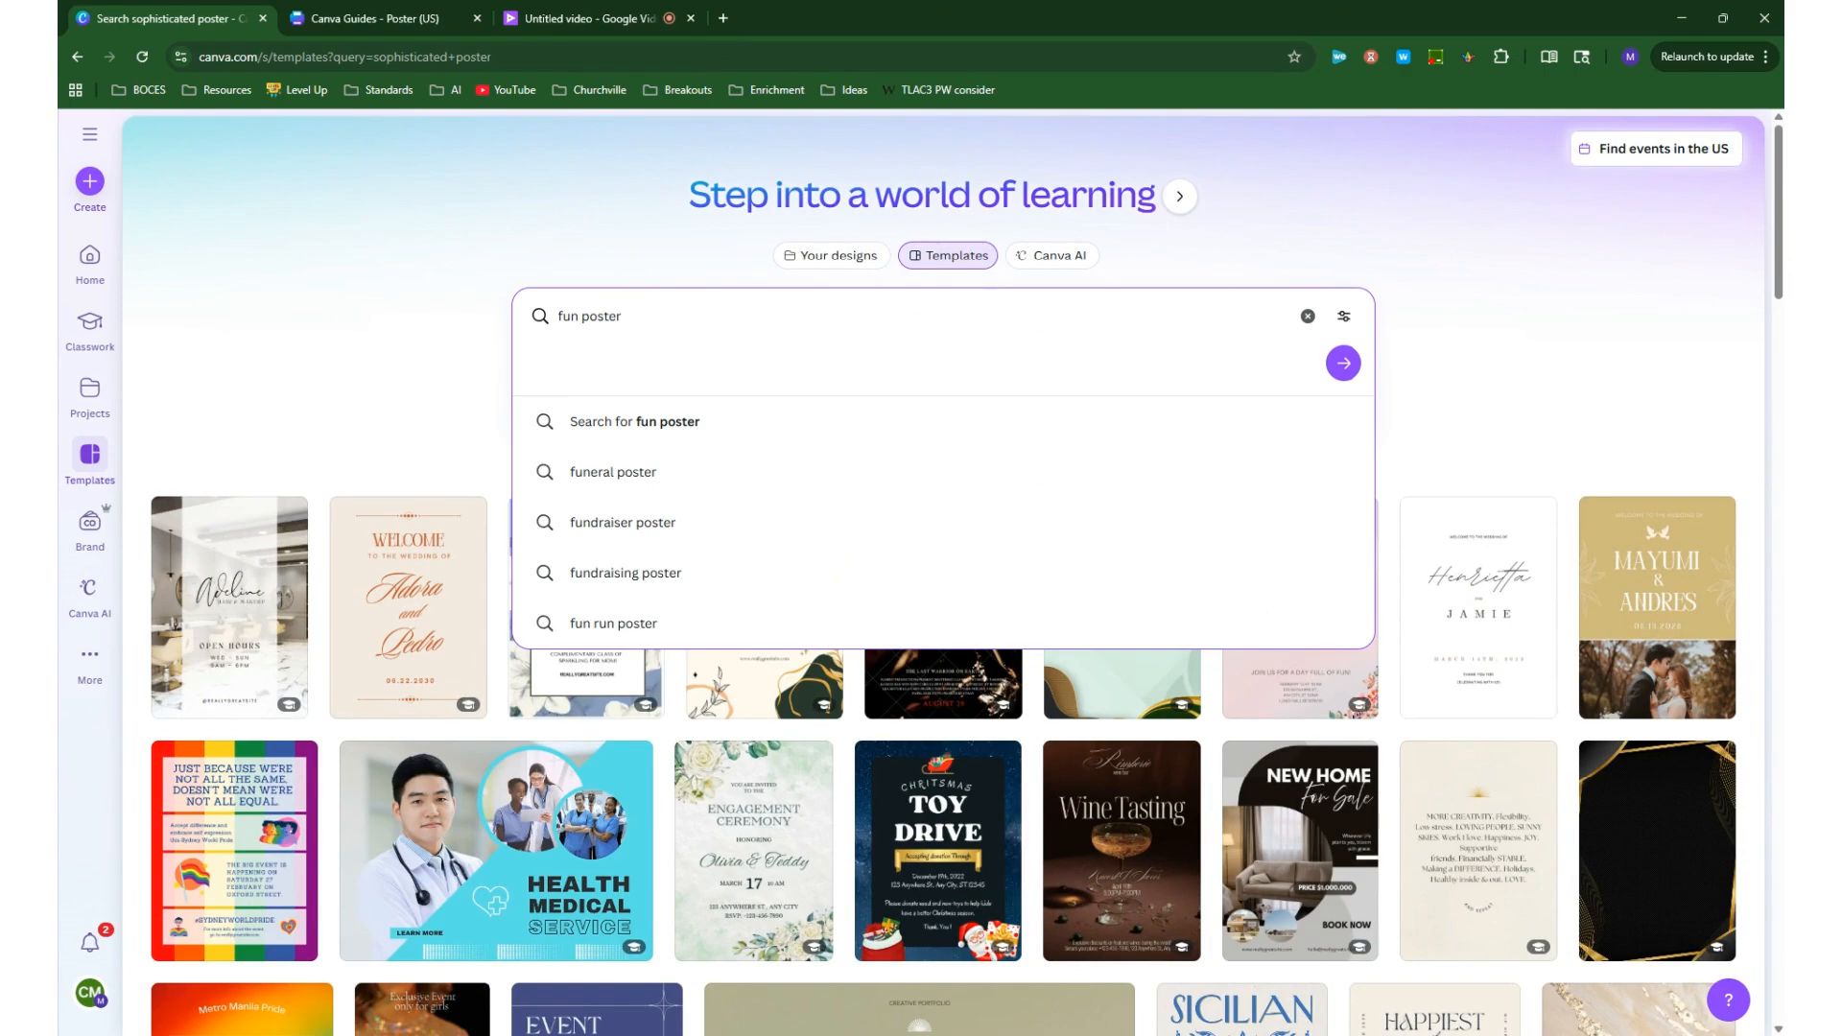
{"action": "key", "text": "Return"}
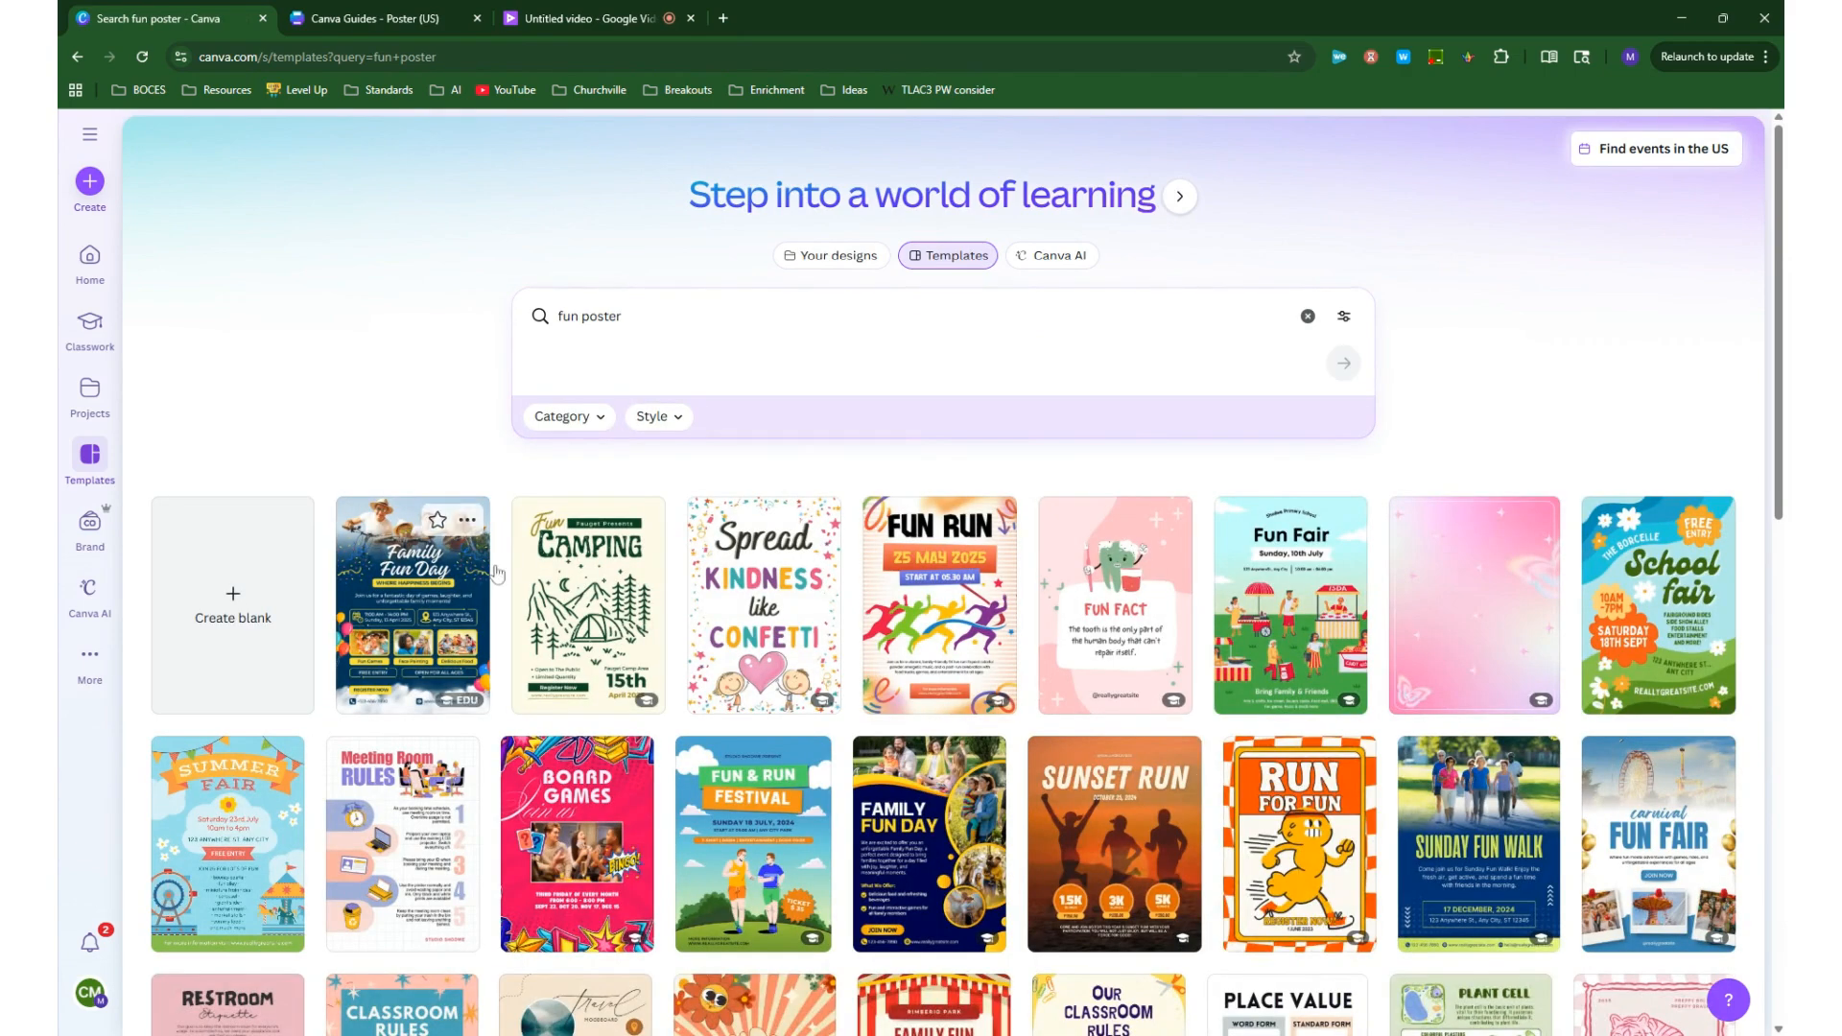
{"action": "scroll", "coordinate": [547, 607], "scroll_direction": "down", "scroll_amount": 2}
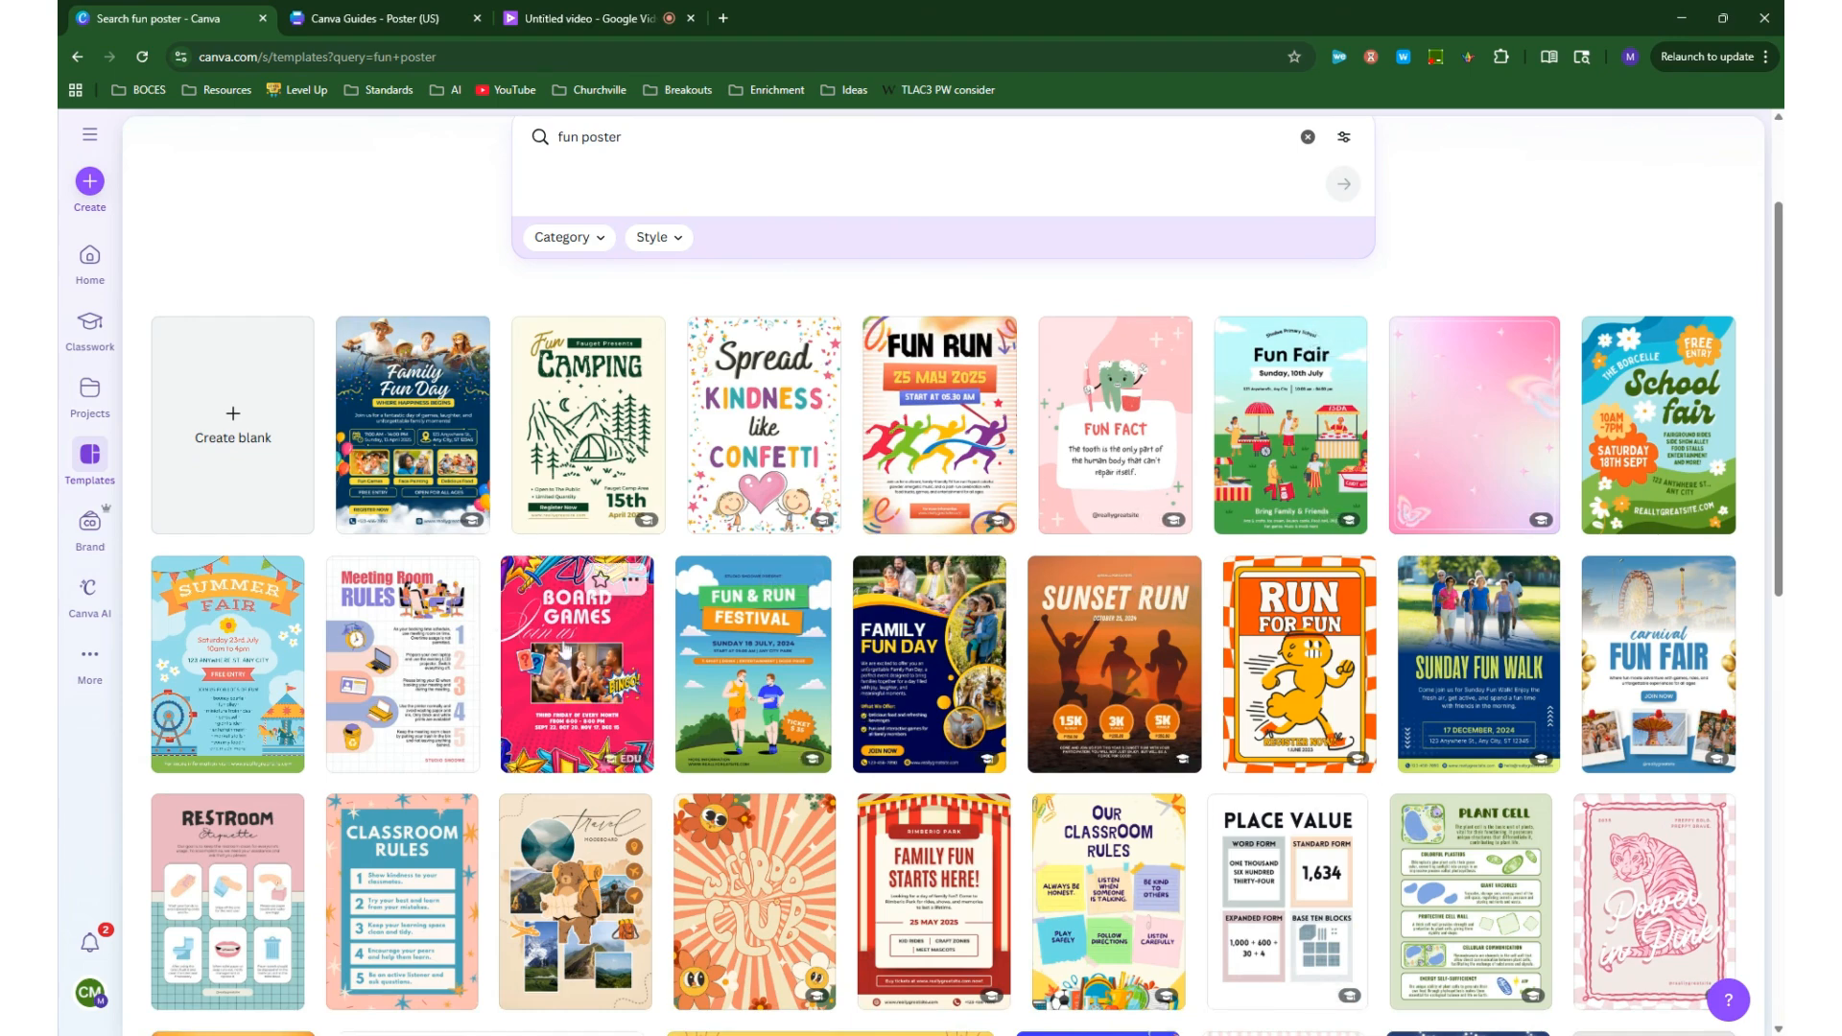
{"action": "scroll", "coordinate": [623, 576], "scroll_direction": "up", "scroll_amount": 2}
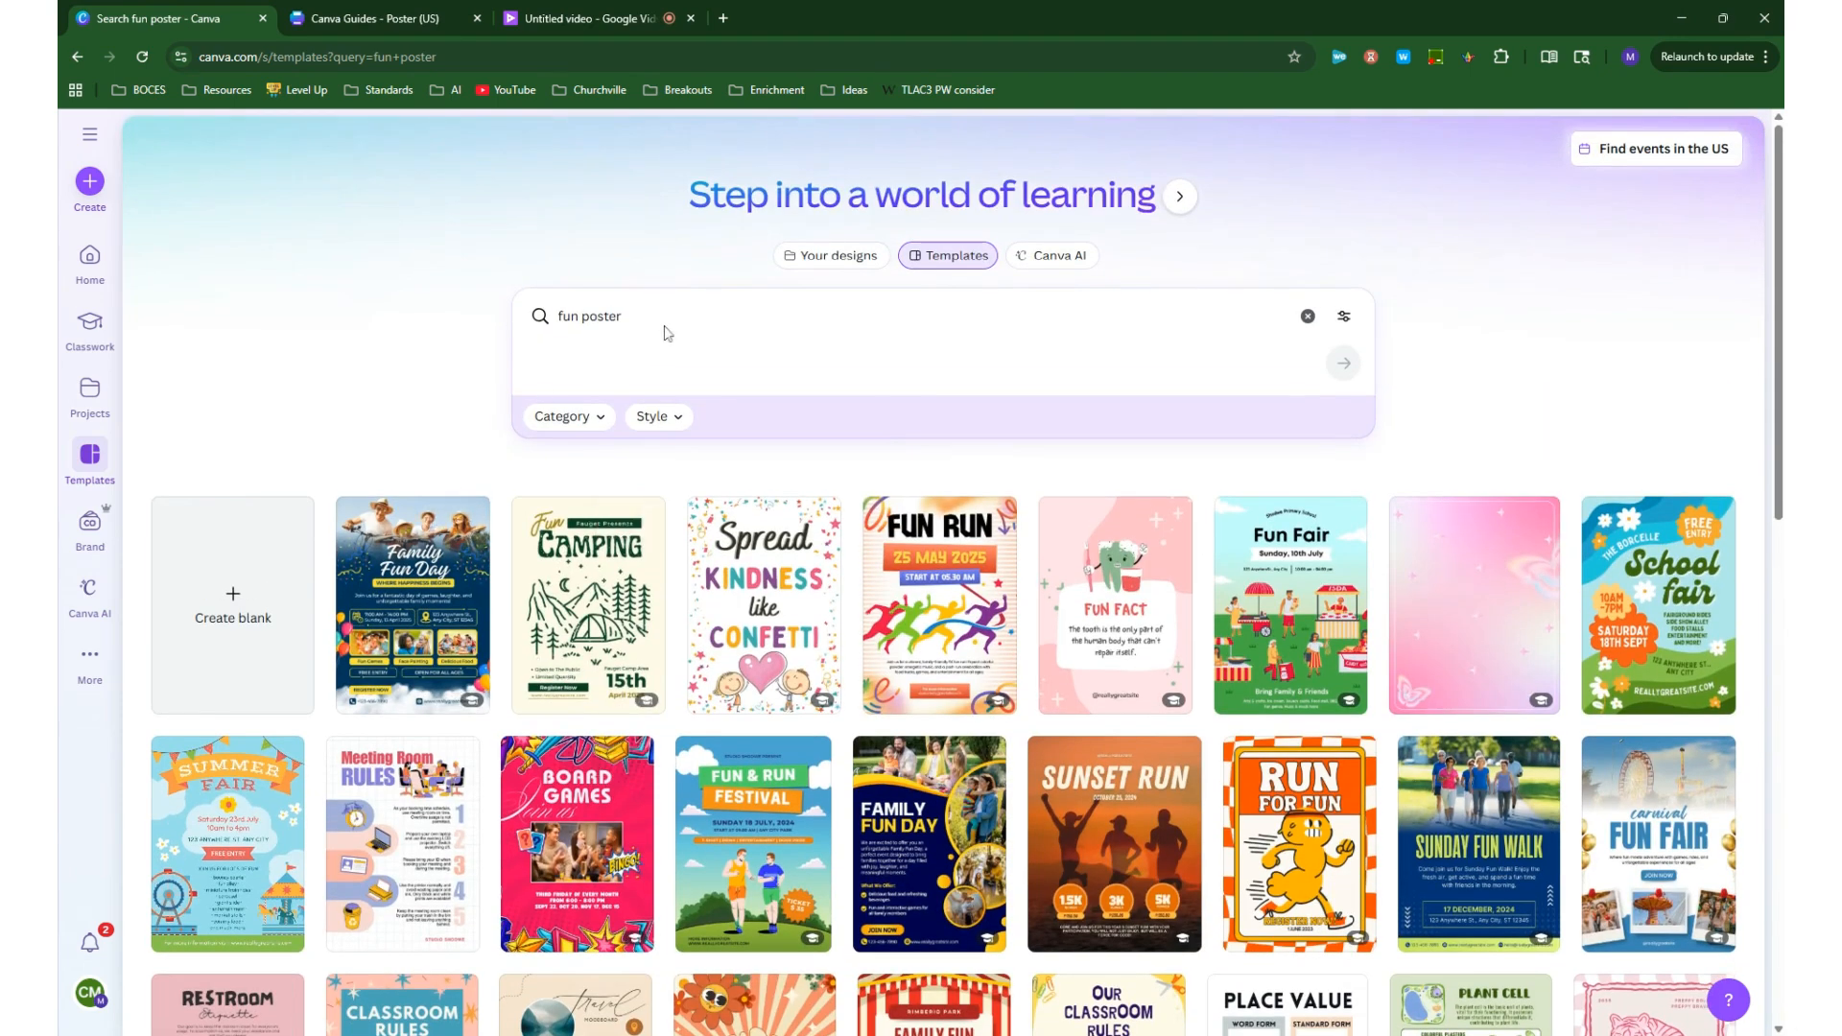
{"action": "left_click", "coordinate": [1308, 316]}
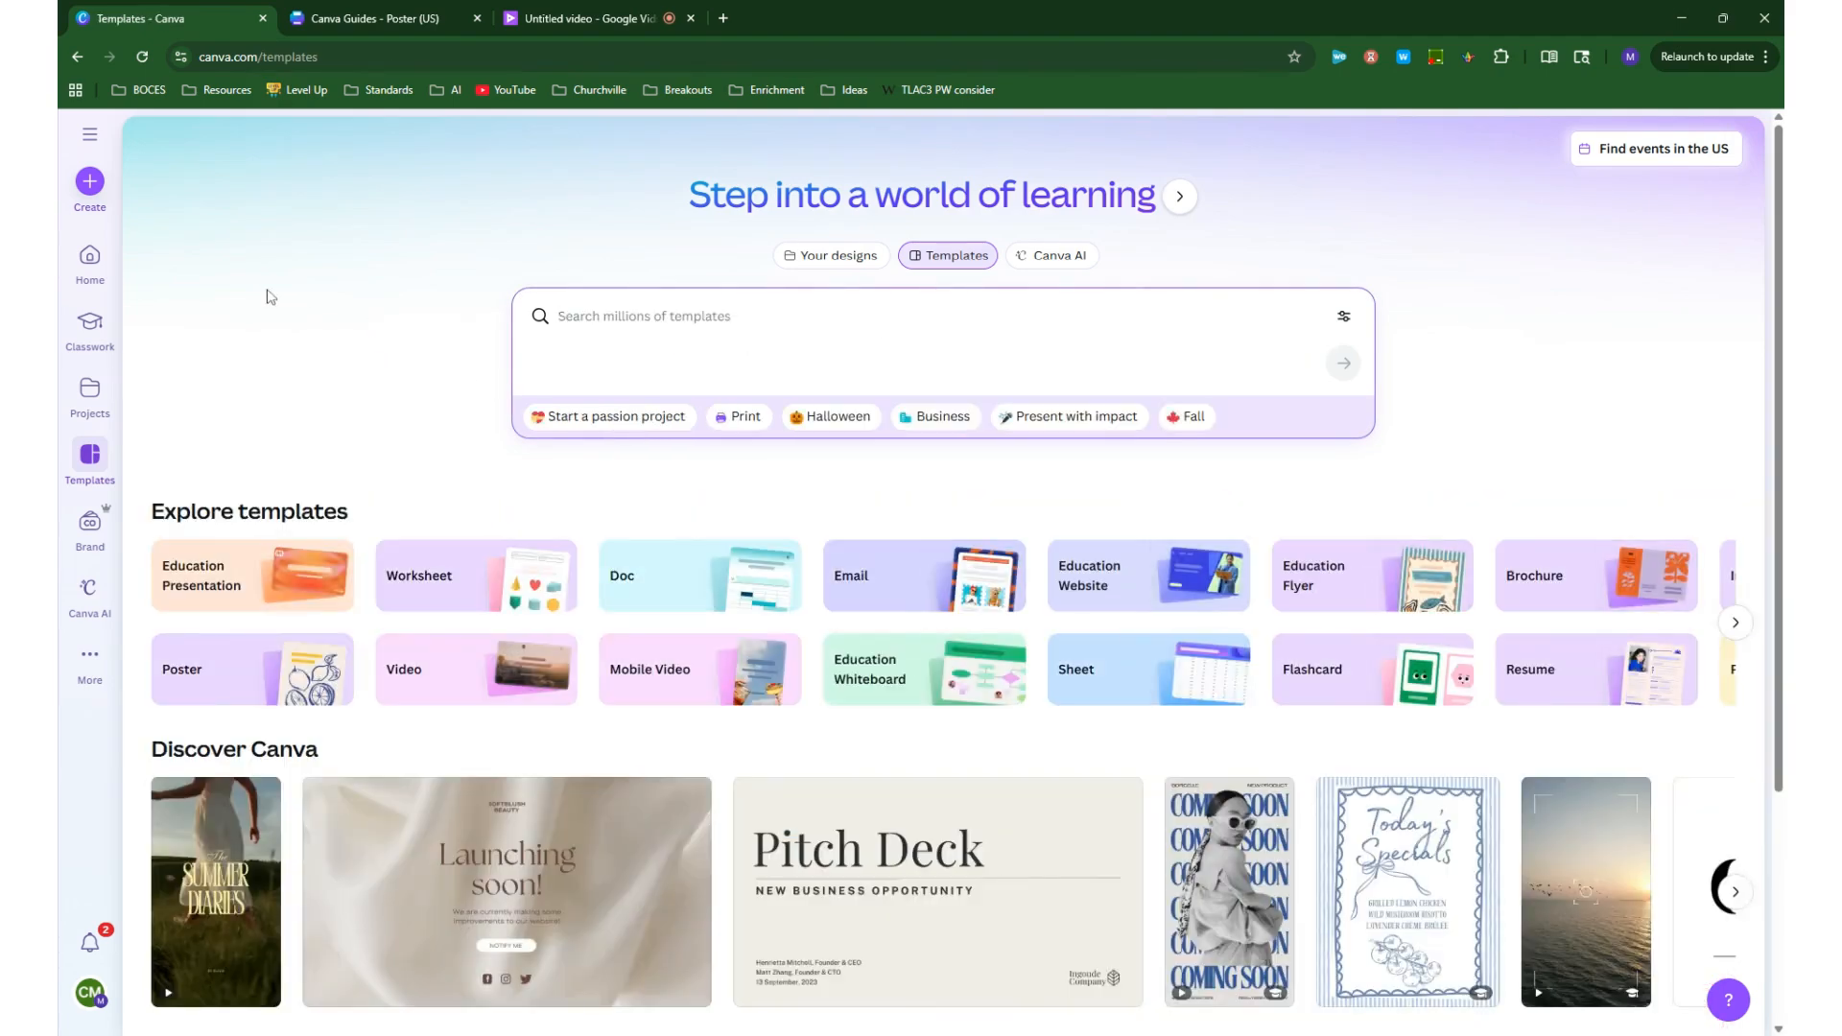
Create a blank Poster (Portrait 3:4) design at 18 × 24 in and dismiss the poster printing offer
{"action": "left_click", "coordinate": [96, 288]}
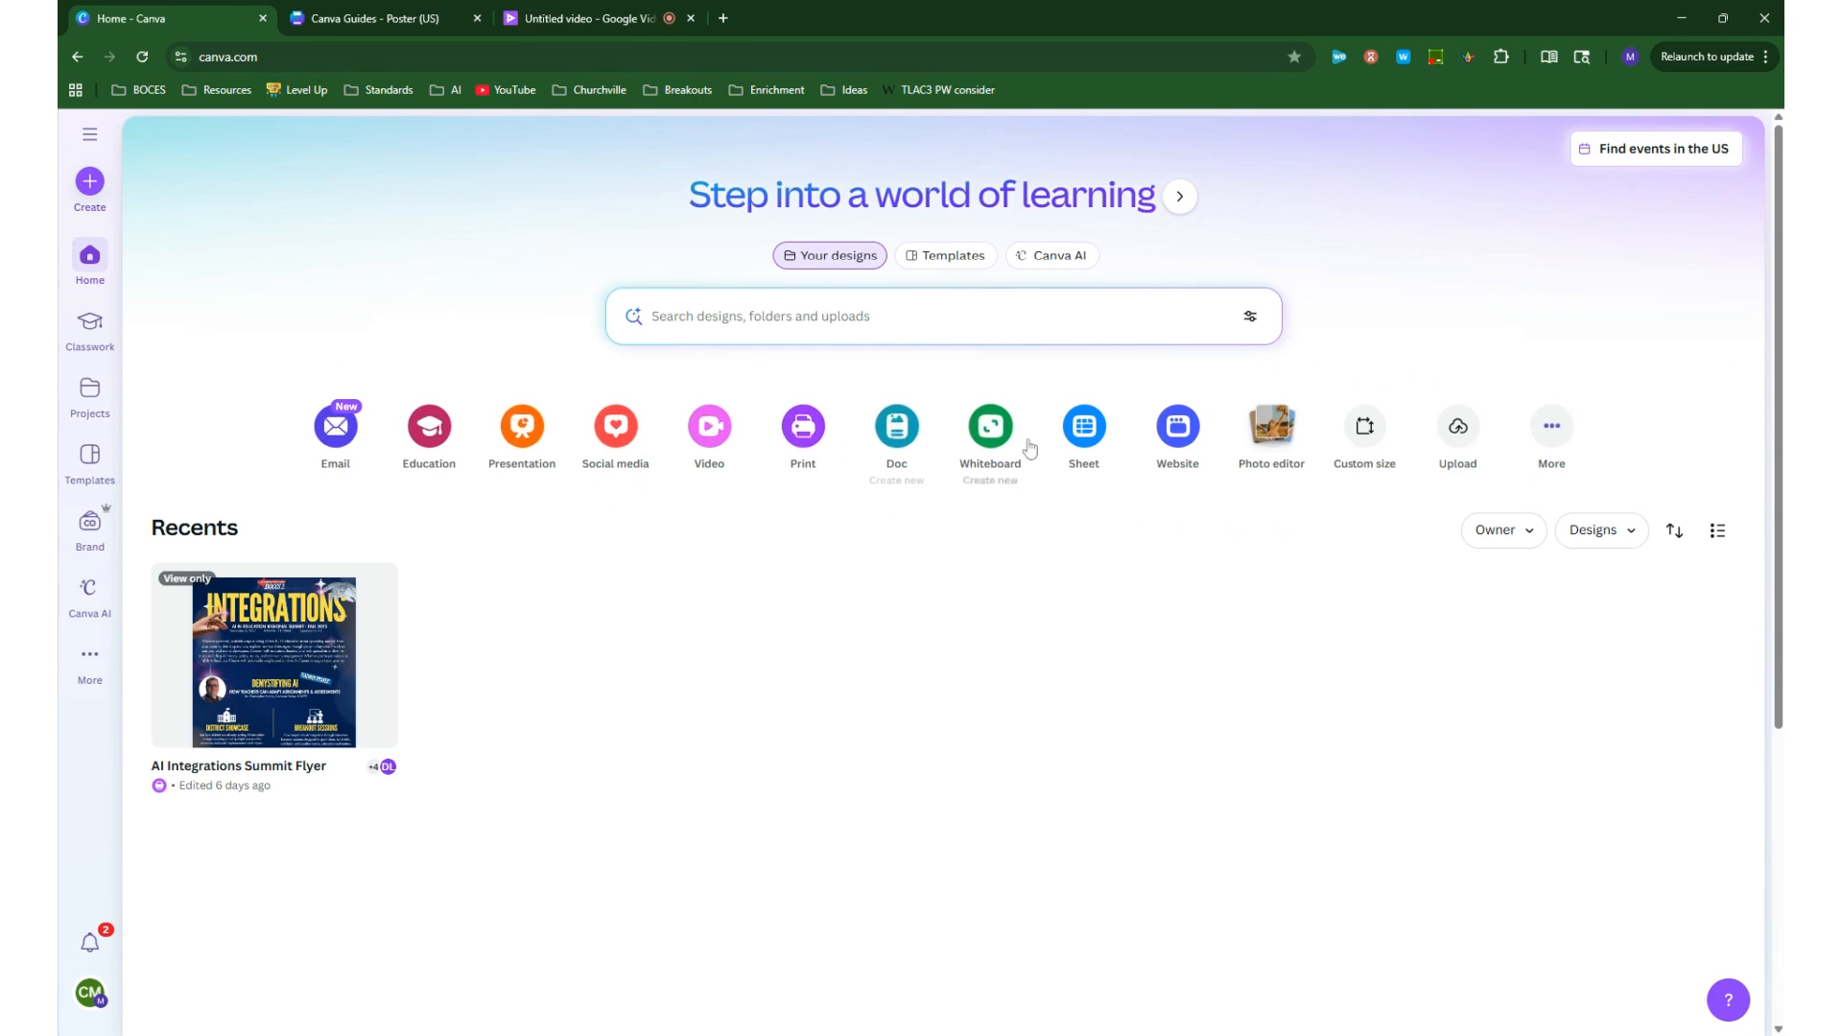
{"action": "left_click", "coordinate": [1564, 437]}
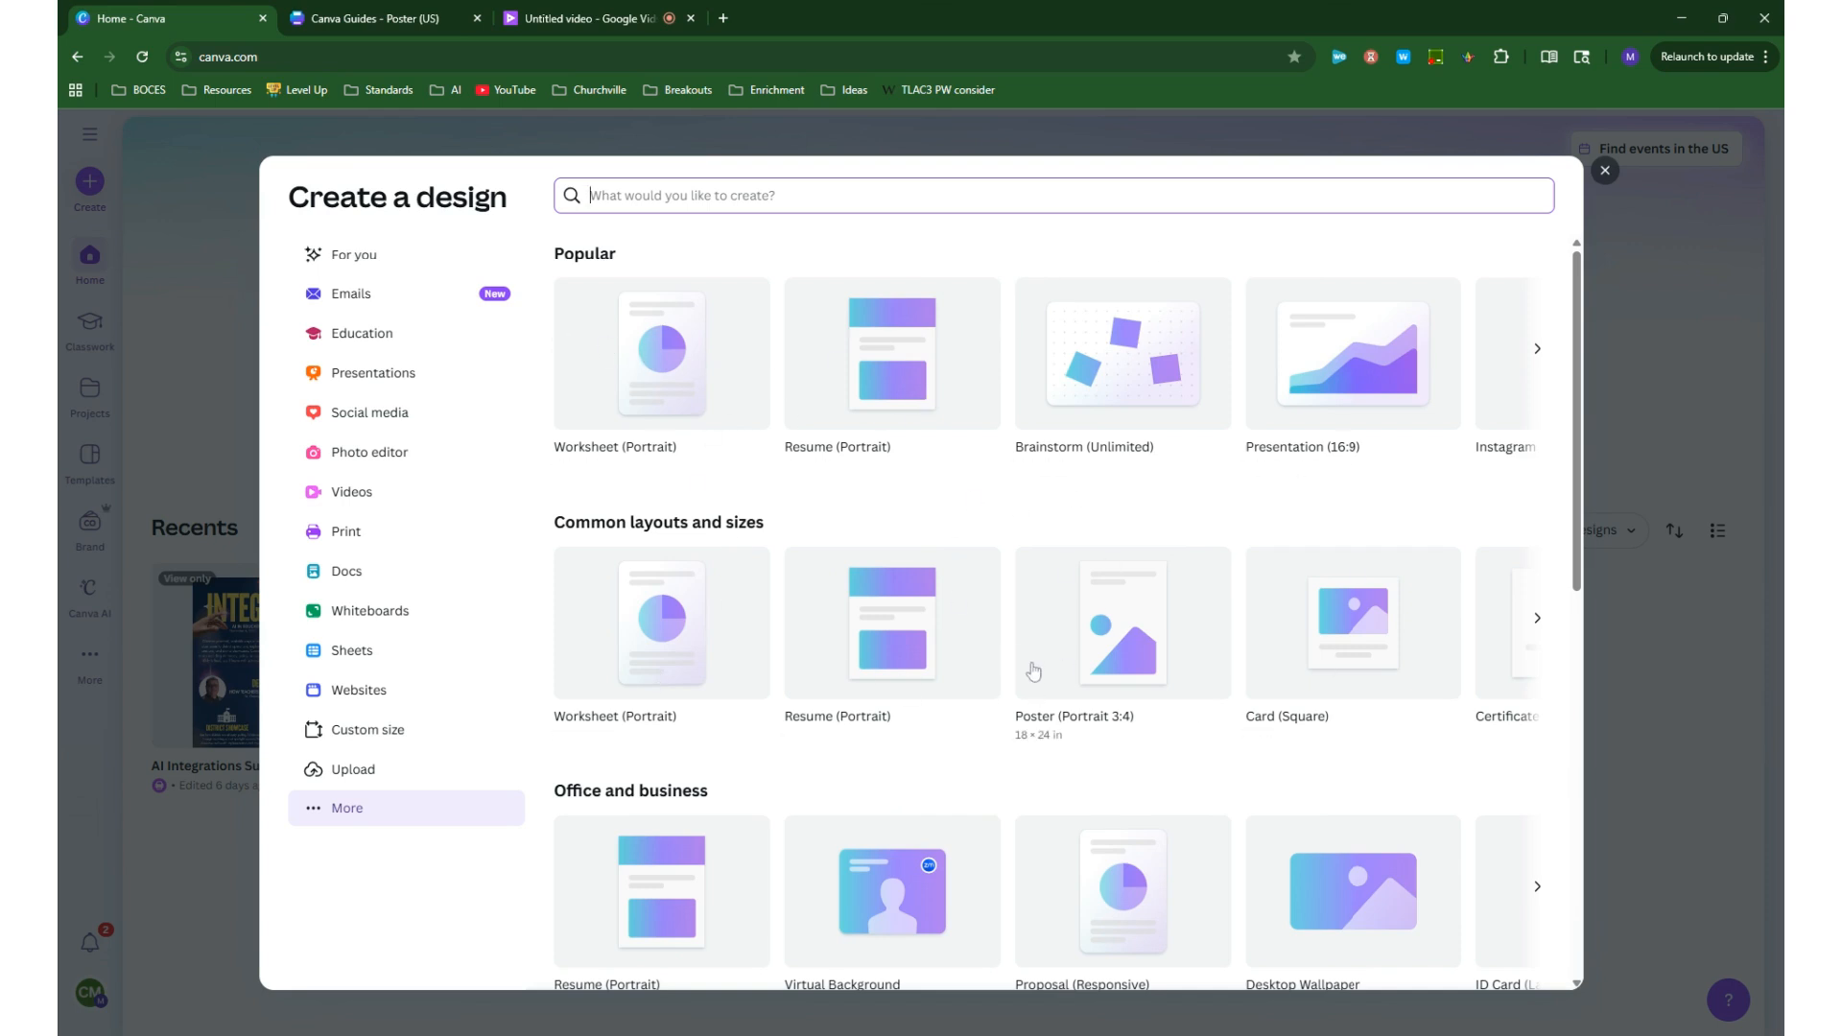
{"action": "left_click", "coordinate": [1105, 646]}
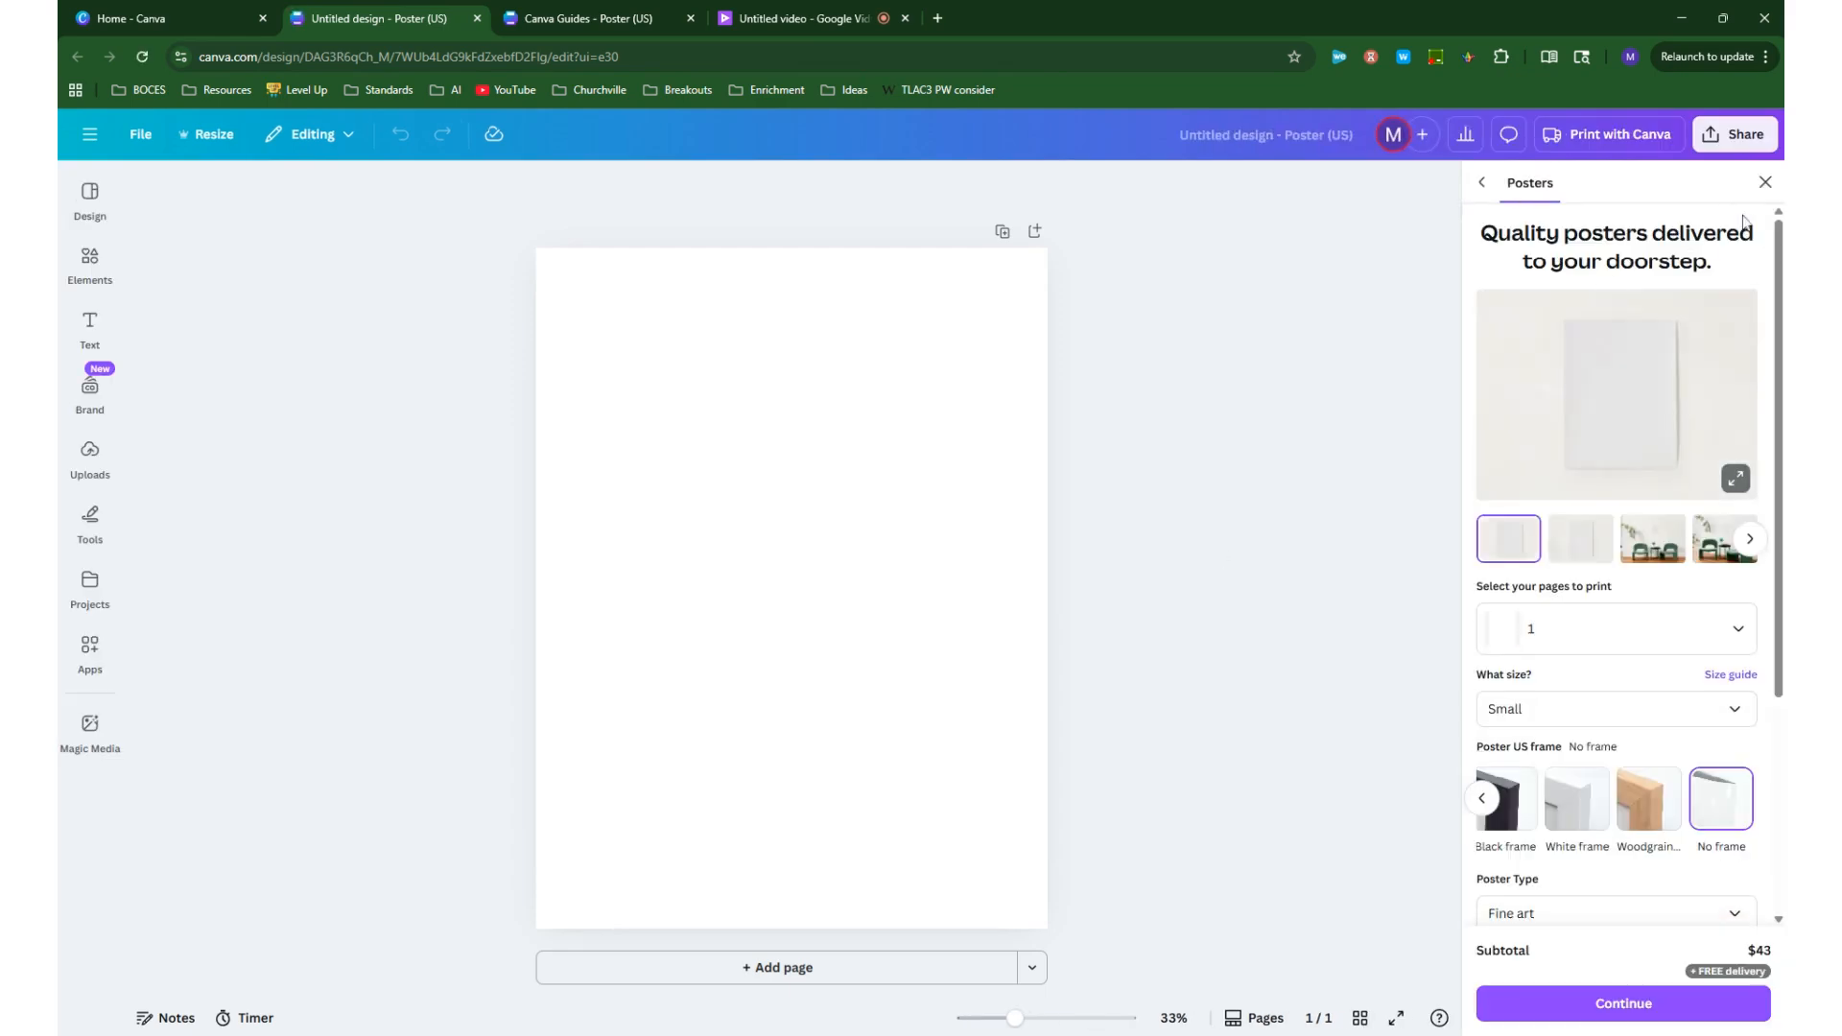
{"action": "left_click", "coordinate": [1763, 183]}
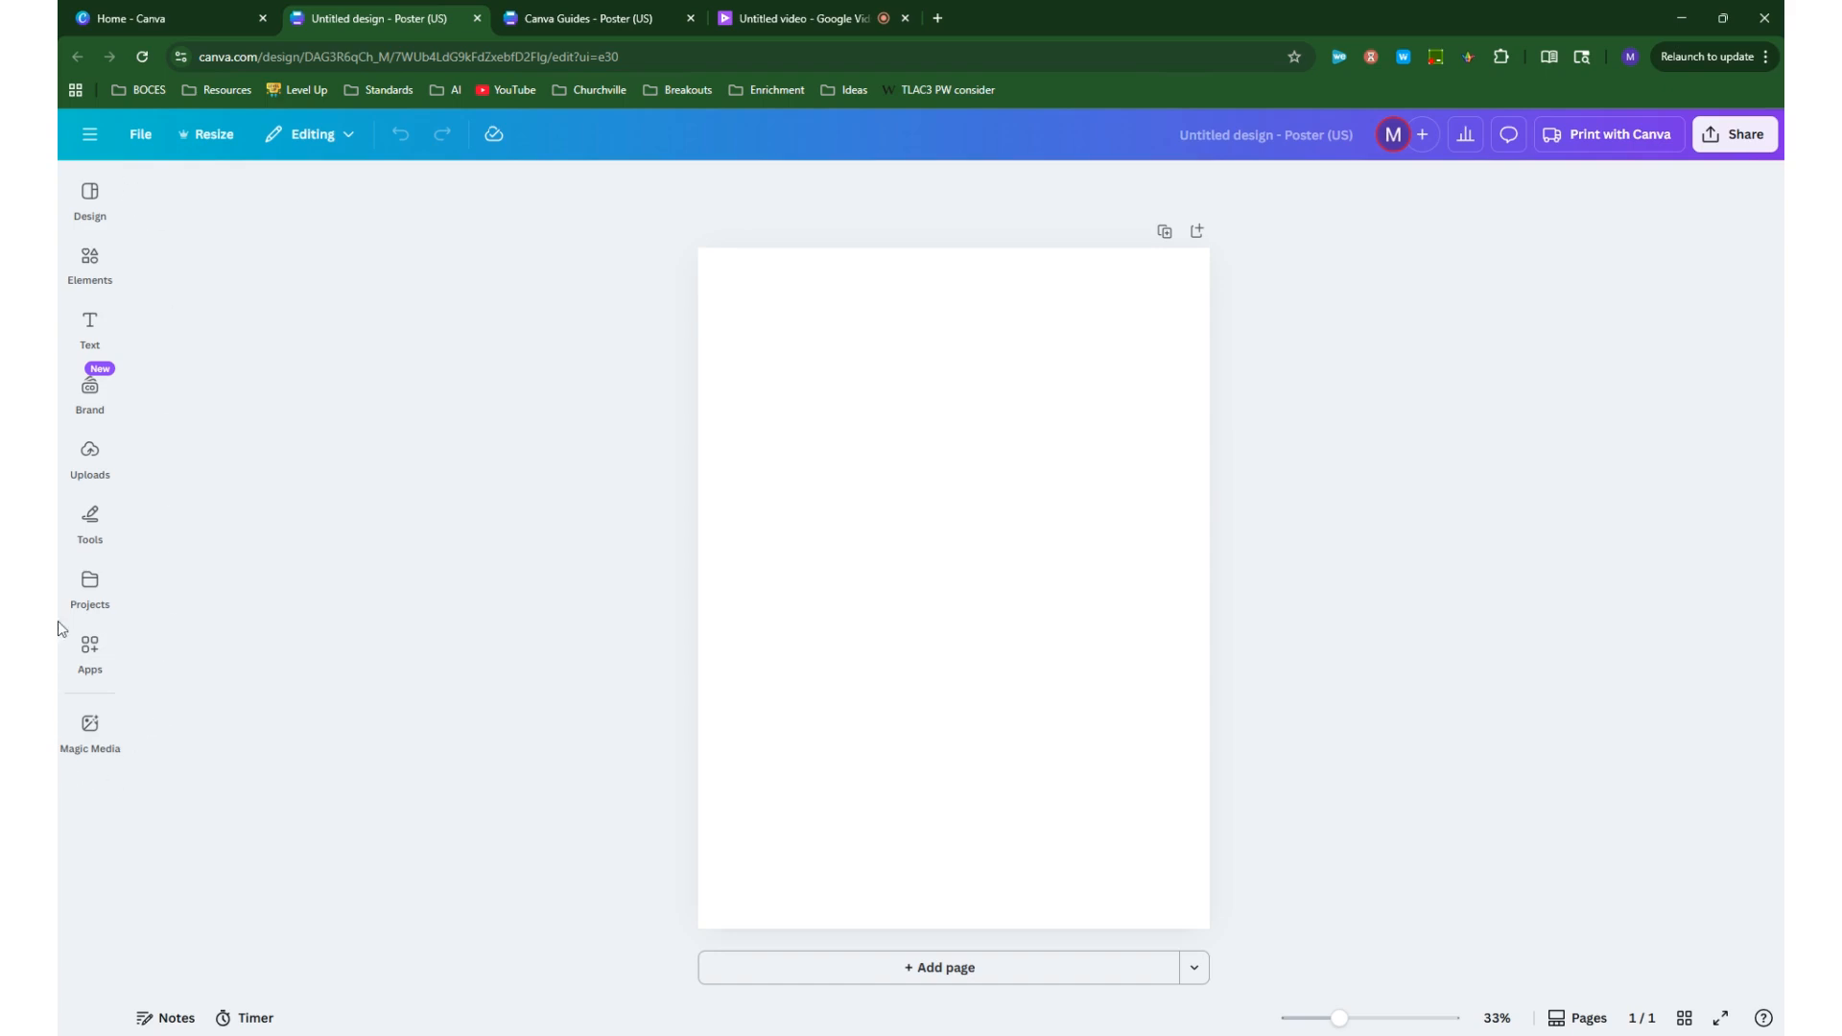
Add the dark sailing ship at sunset from a "ships" photo search, shrunk and placed near the page's lower right corner
{"action": "left_click", "coordinate": [90, 729]}
{"action": "left_click", "coordinate": [90, 197]}
{"action": "left_click", "coordinate": [86, 261]}
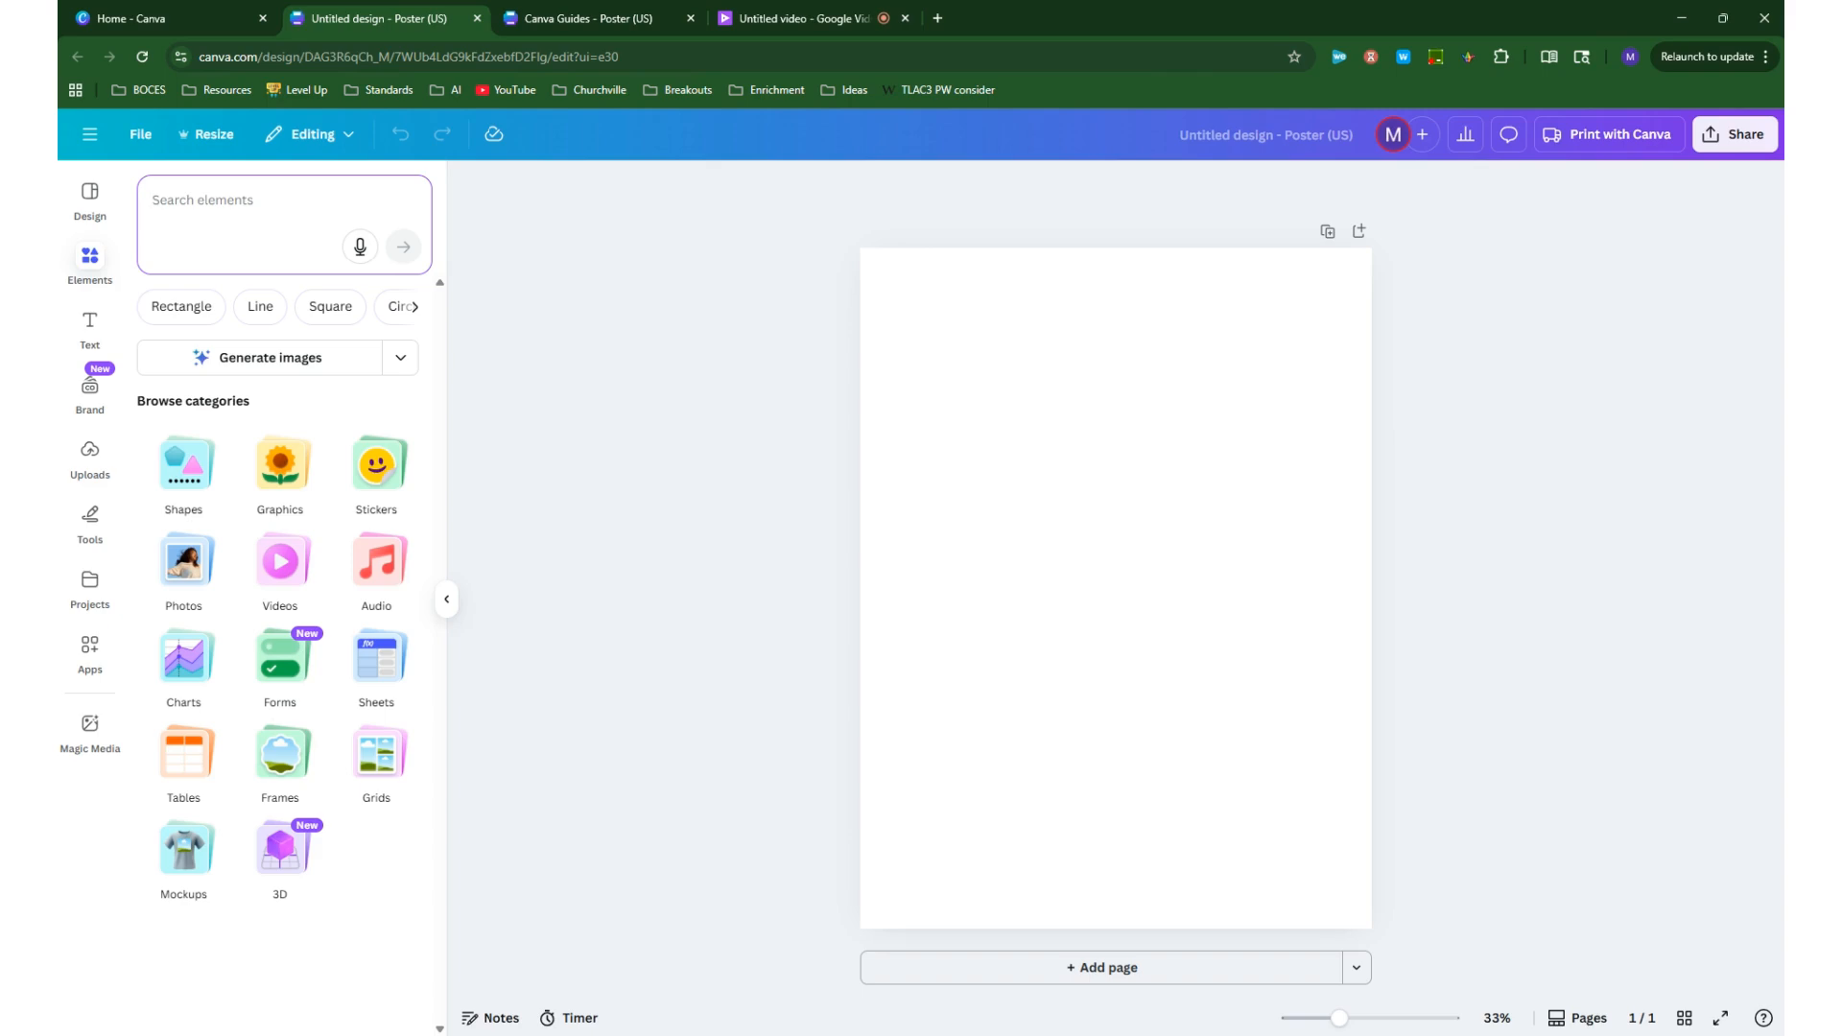
{"action": "type", "text": "ships"}
{"action": "key", "text": "Return"}
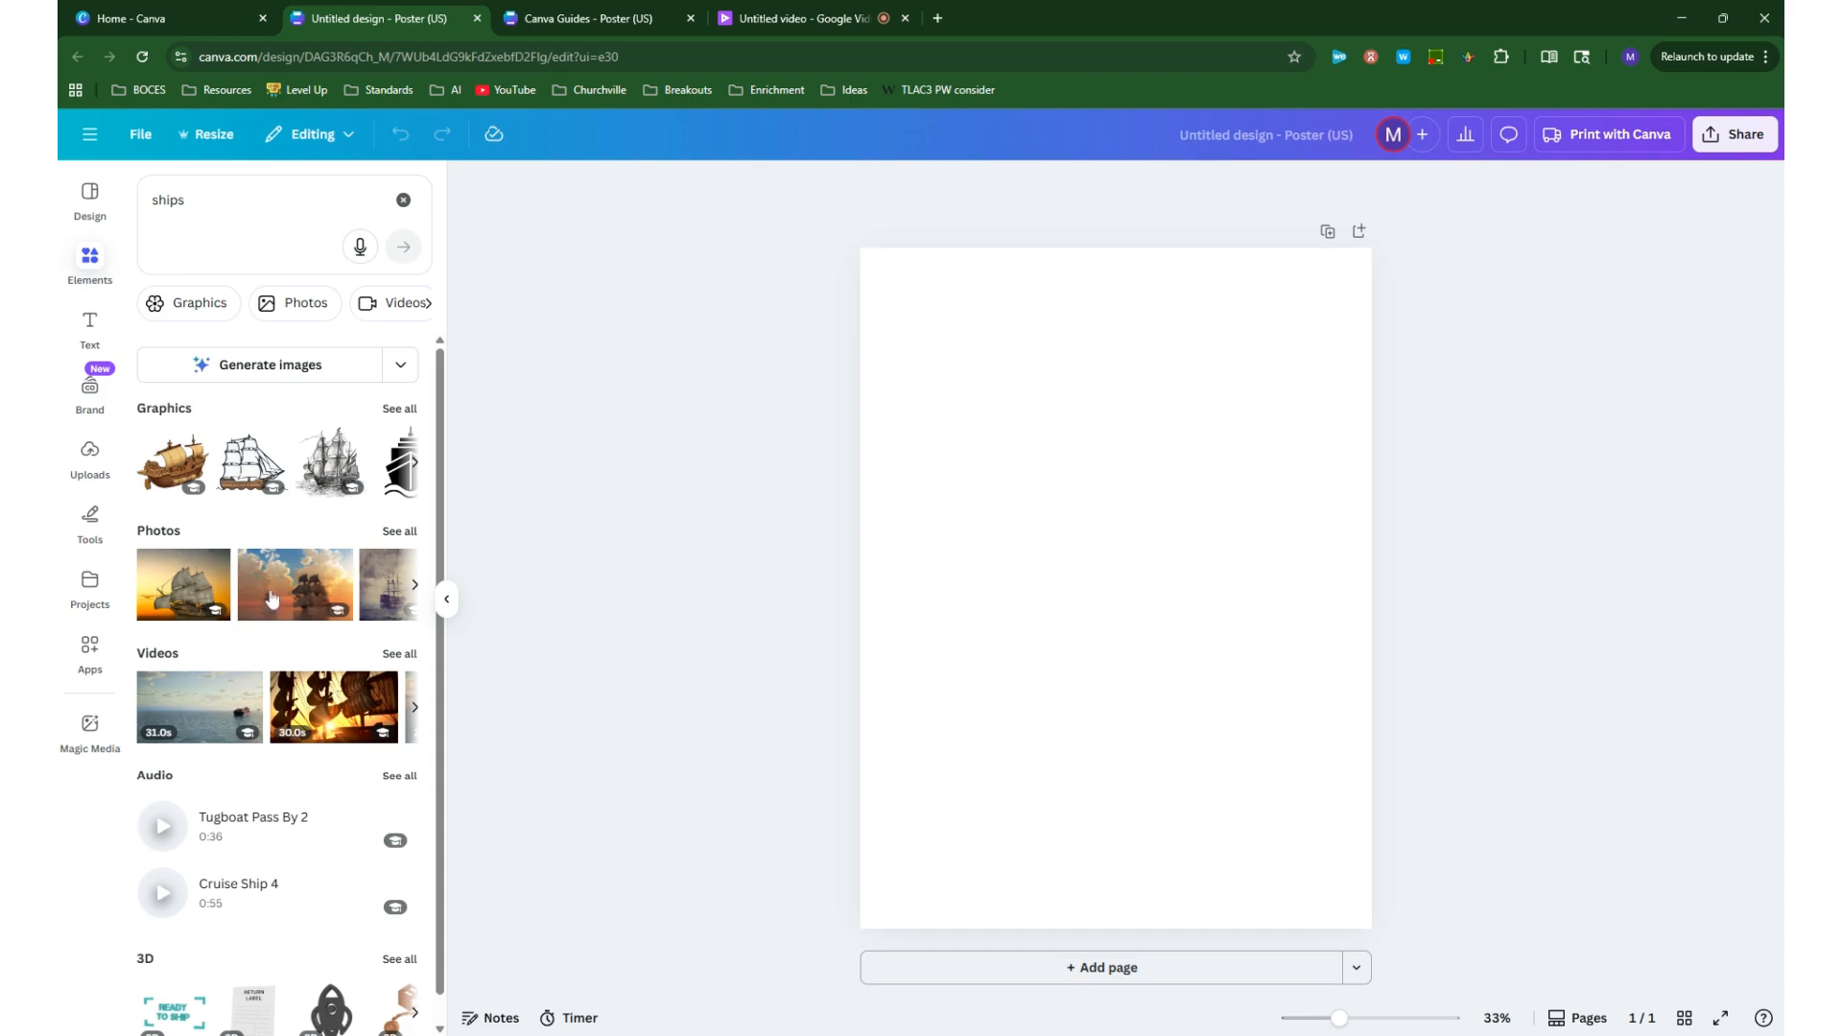
{"action": "left_click", "coordinate": [399, 530]}
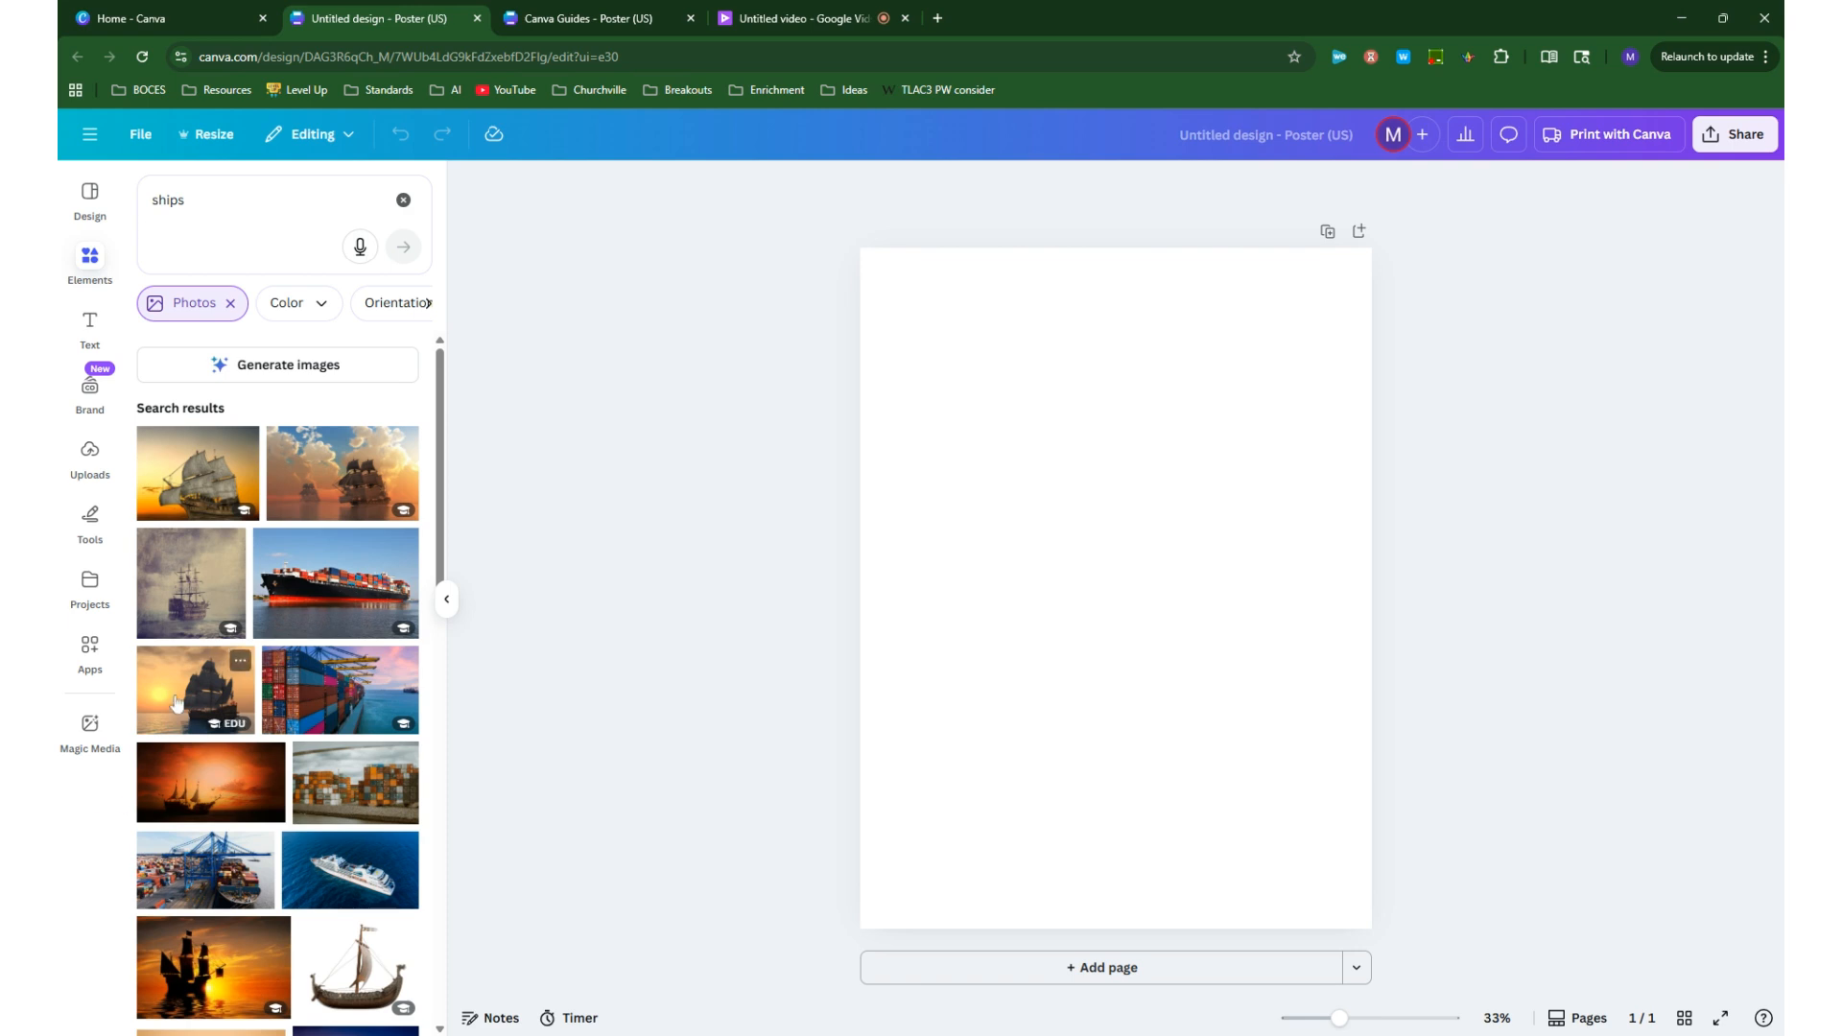
{"action": "left_click", "coordinate": [187, 711]}
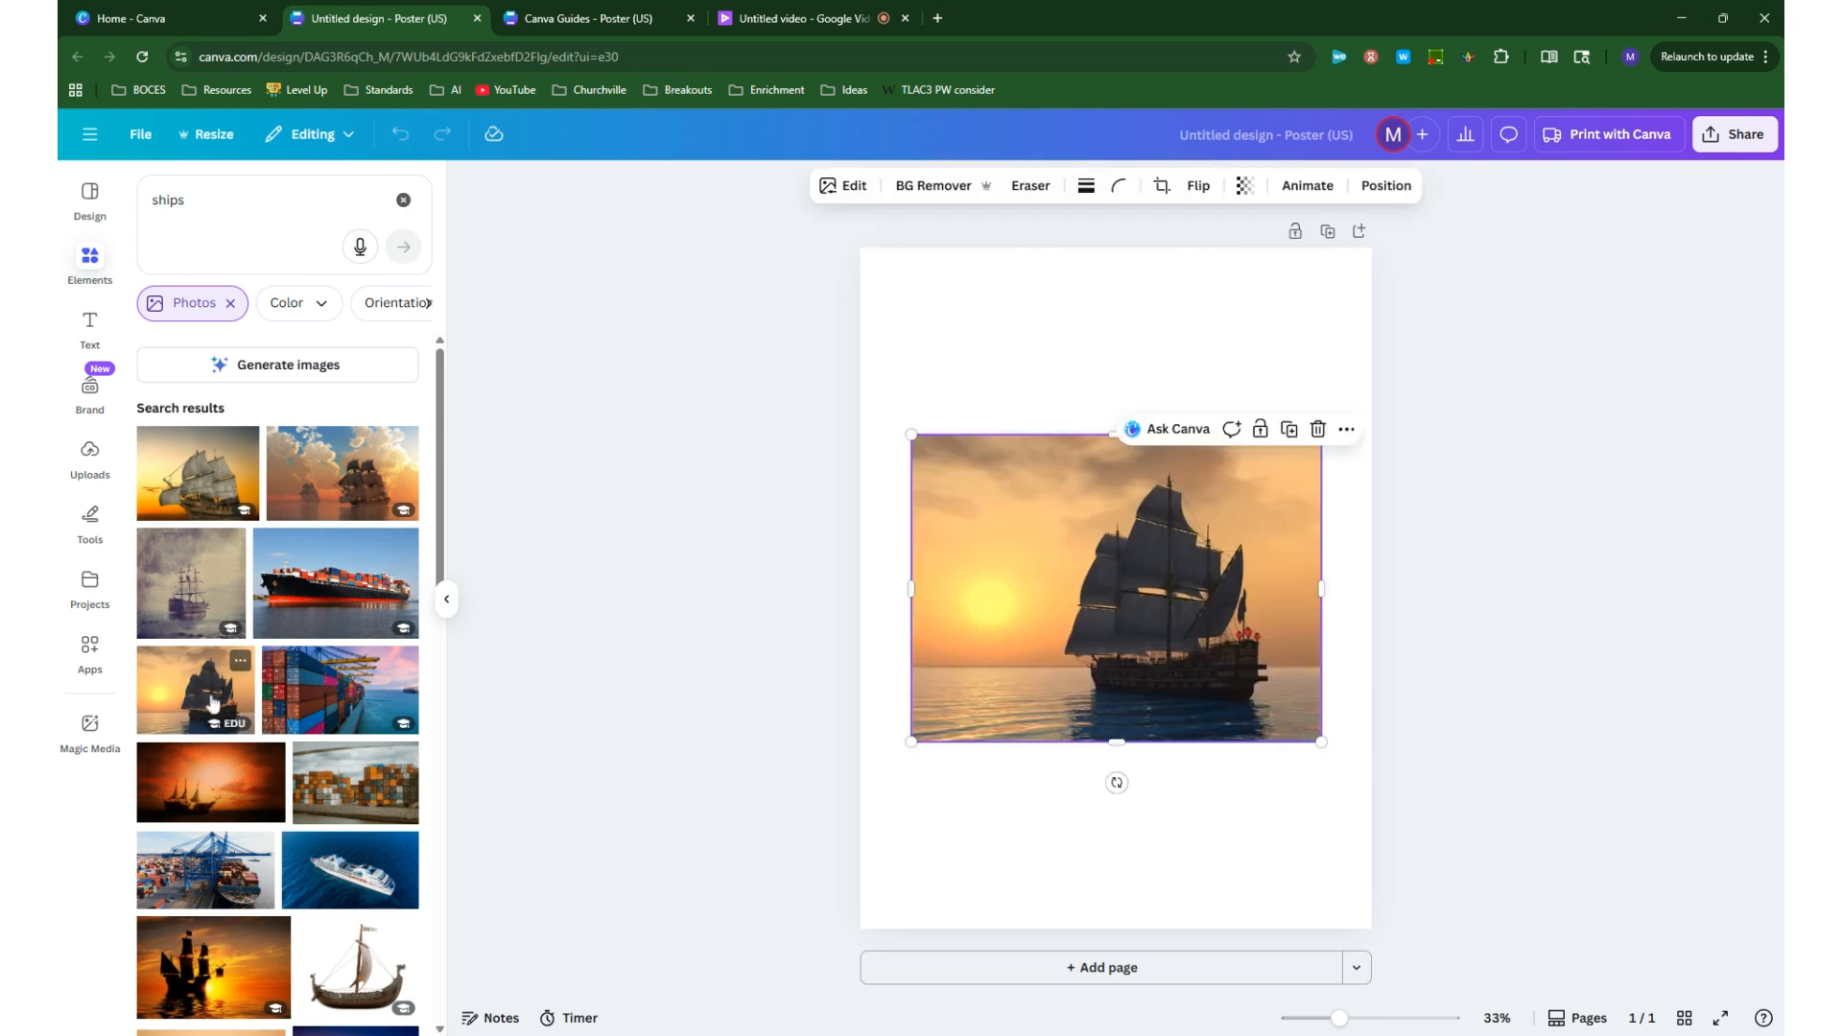
{"action": "left_click_drag", "start_coordinate": [914, 741], "coordinate": [1159, 565]}
{"action": "left_click_drag", "start_coordinate": [1241, 518], "coordinate": [1240, 833]}
Add the globe among paper faces from a "diversity" photo search, shrunk and placed directly above the ship photo
{"action": "double_click", "coordinate": [169, 199]}
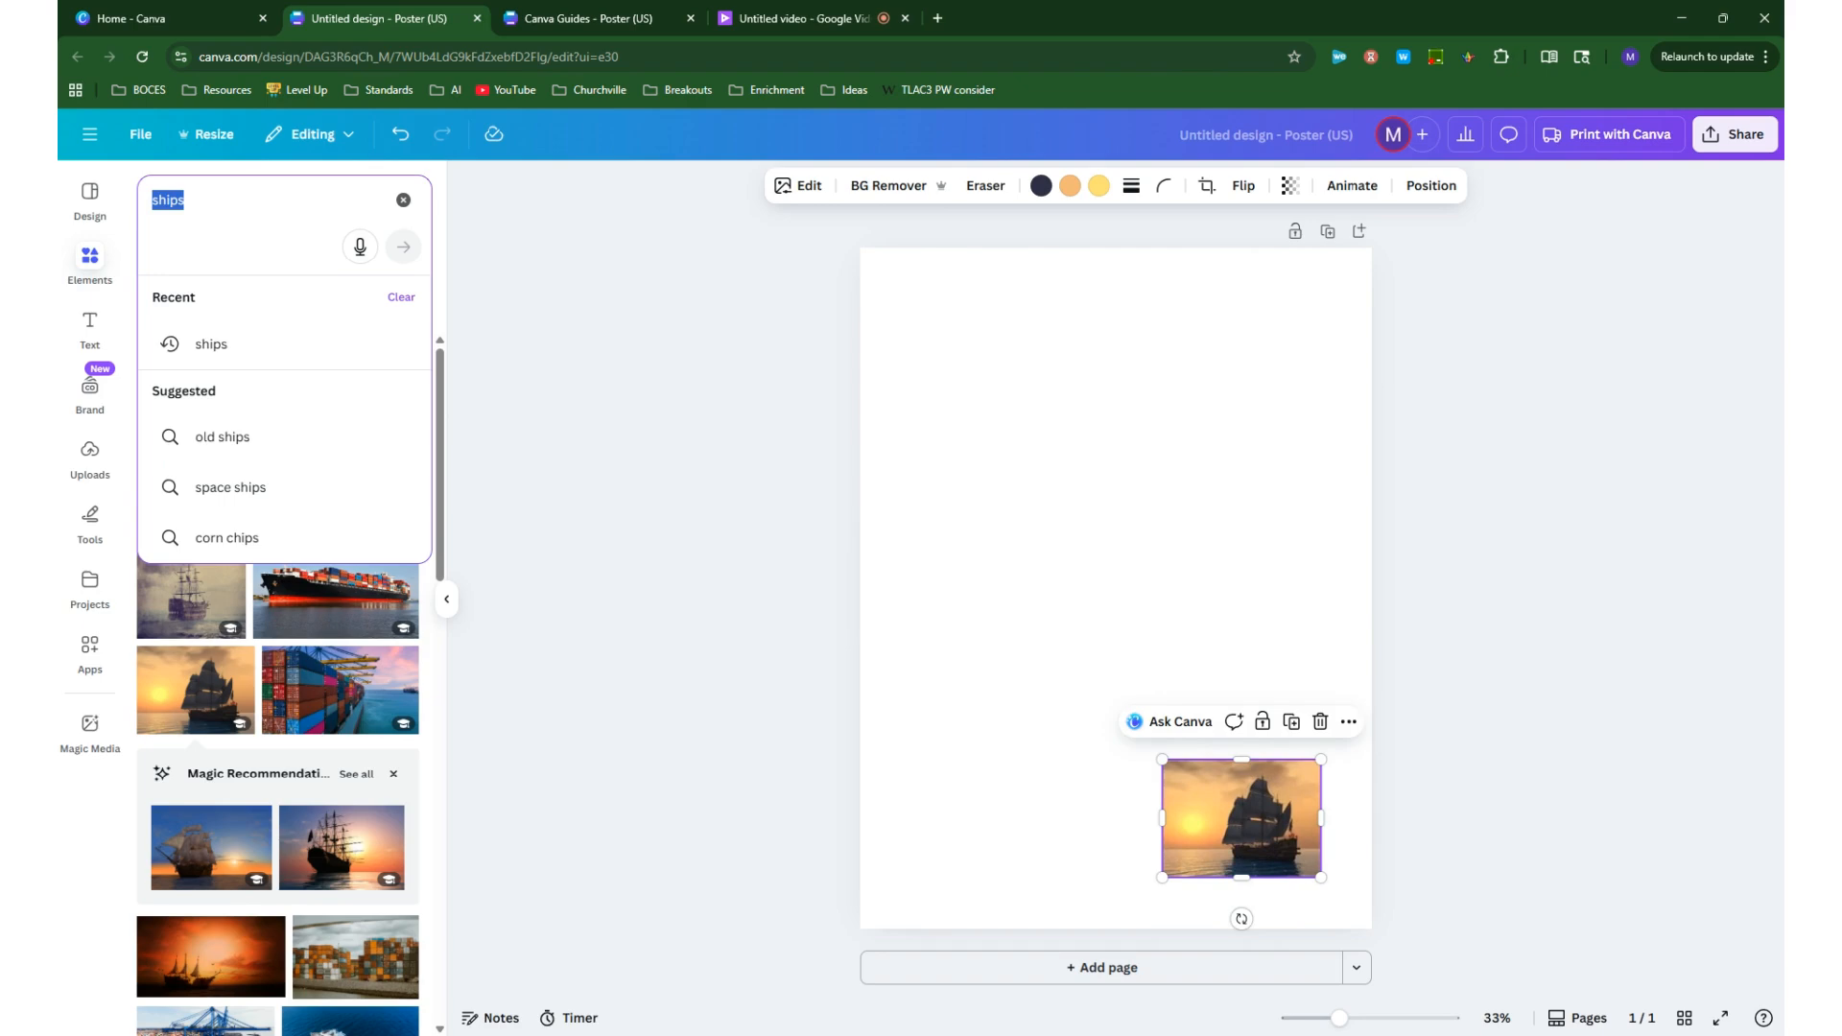
{"action": "type", "text": "diversity"}
{"action": "key", "text": "Return"}
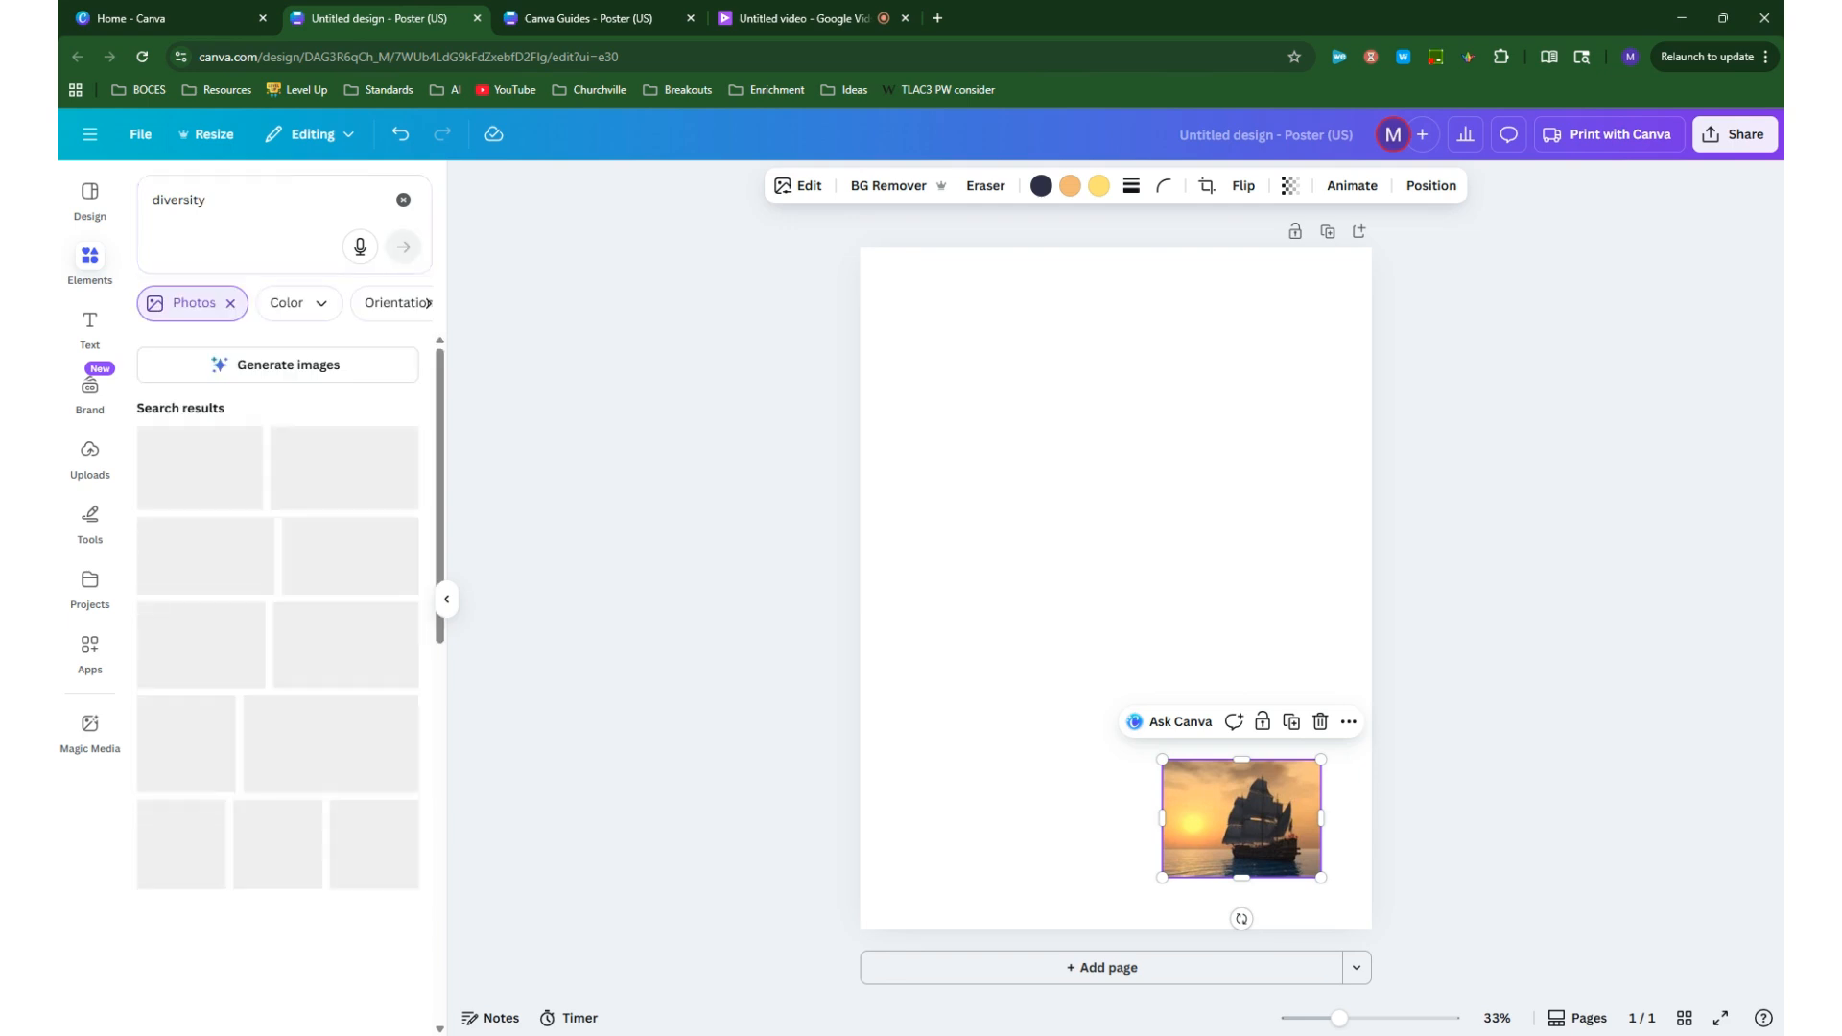
{"action": "scroll", "coordinate": [266, 813], "scroll_direction": "down", "scroll_amount": 1}
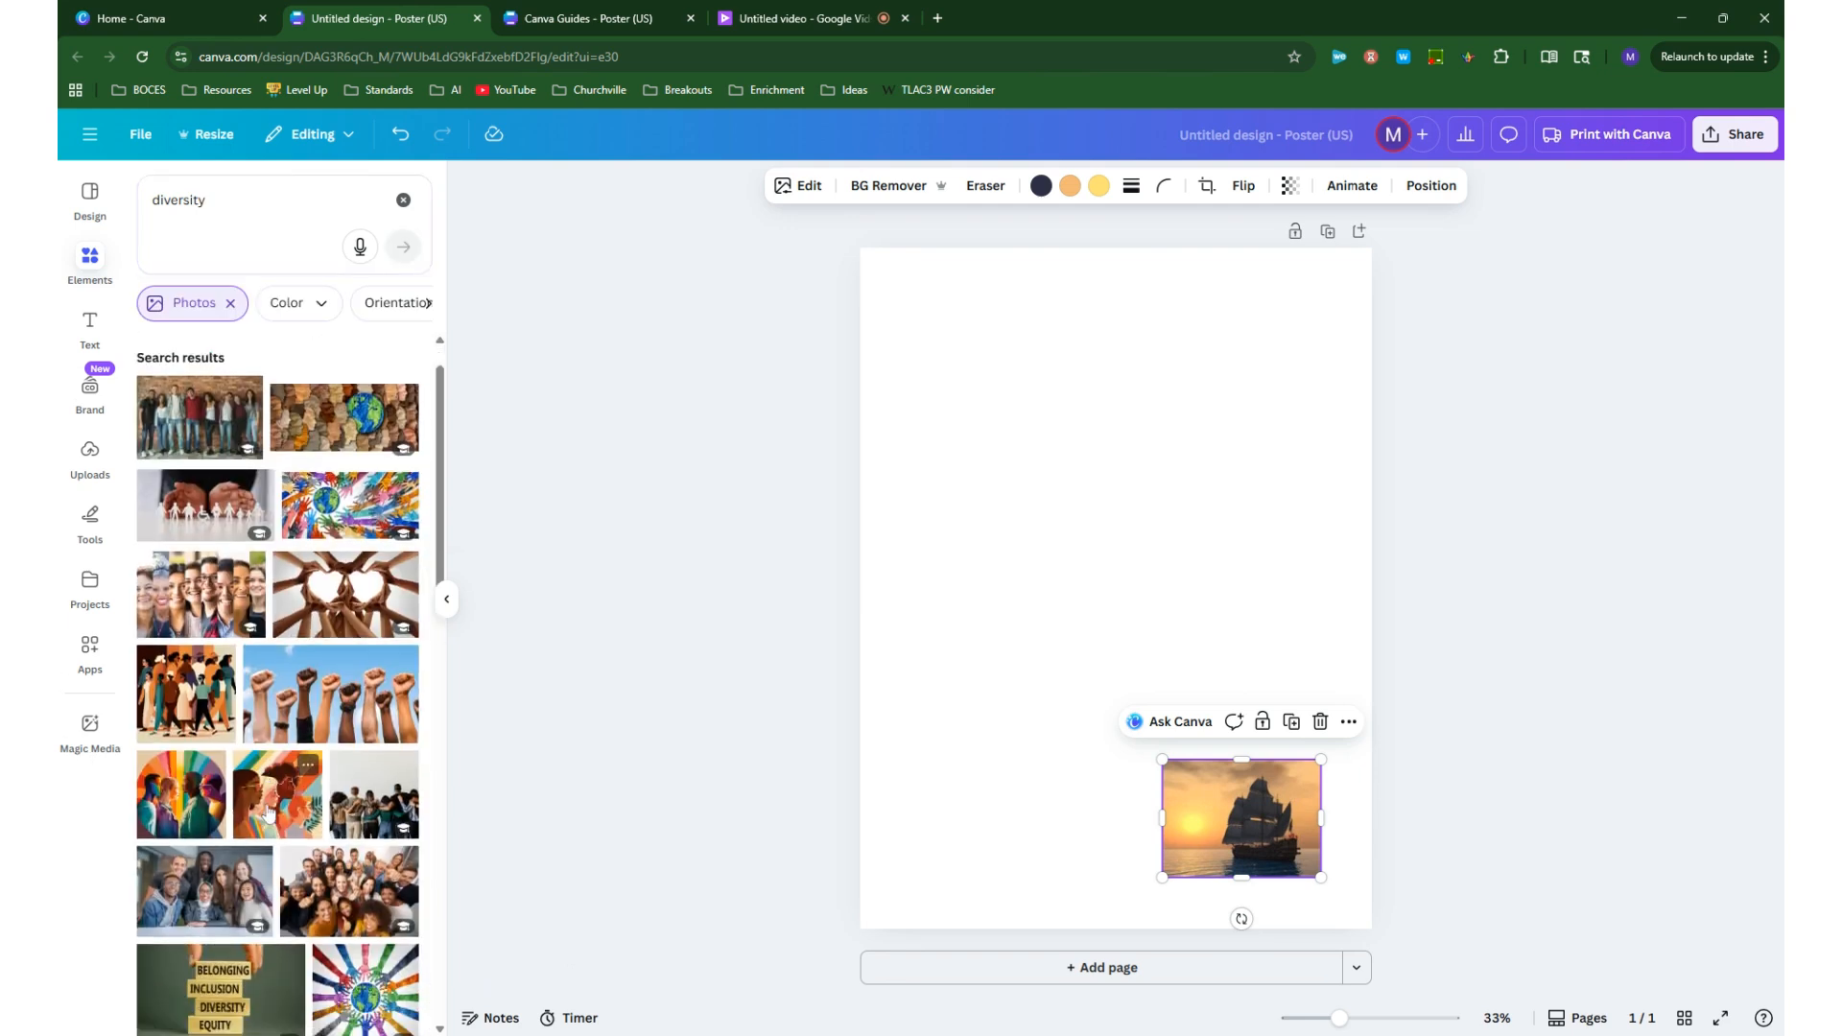
{"action": "scroll", "coordinate": [265, 812], "scroll_direction": "up", "scroll_amount": 1}
{"action": "left_click", "coordinate": [379, 475]}
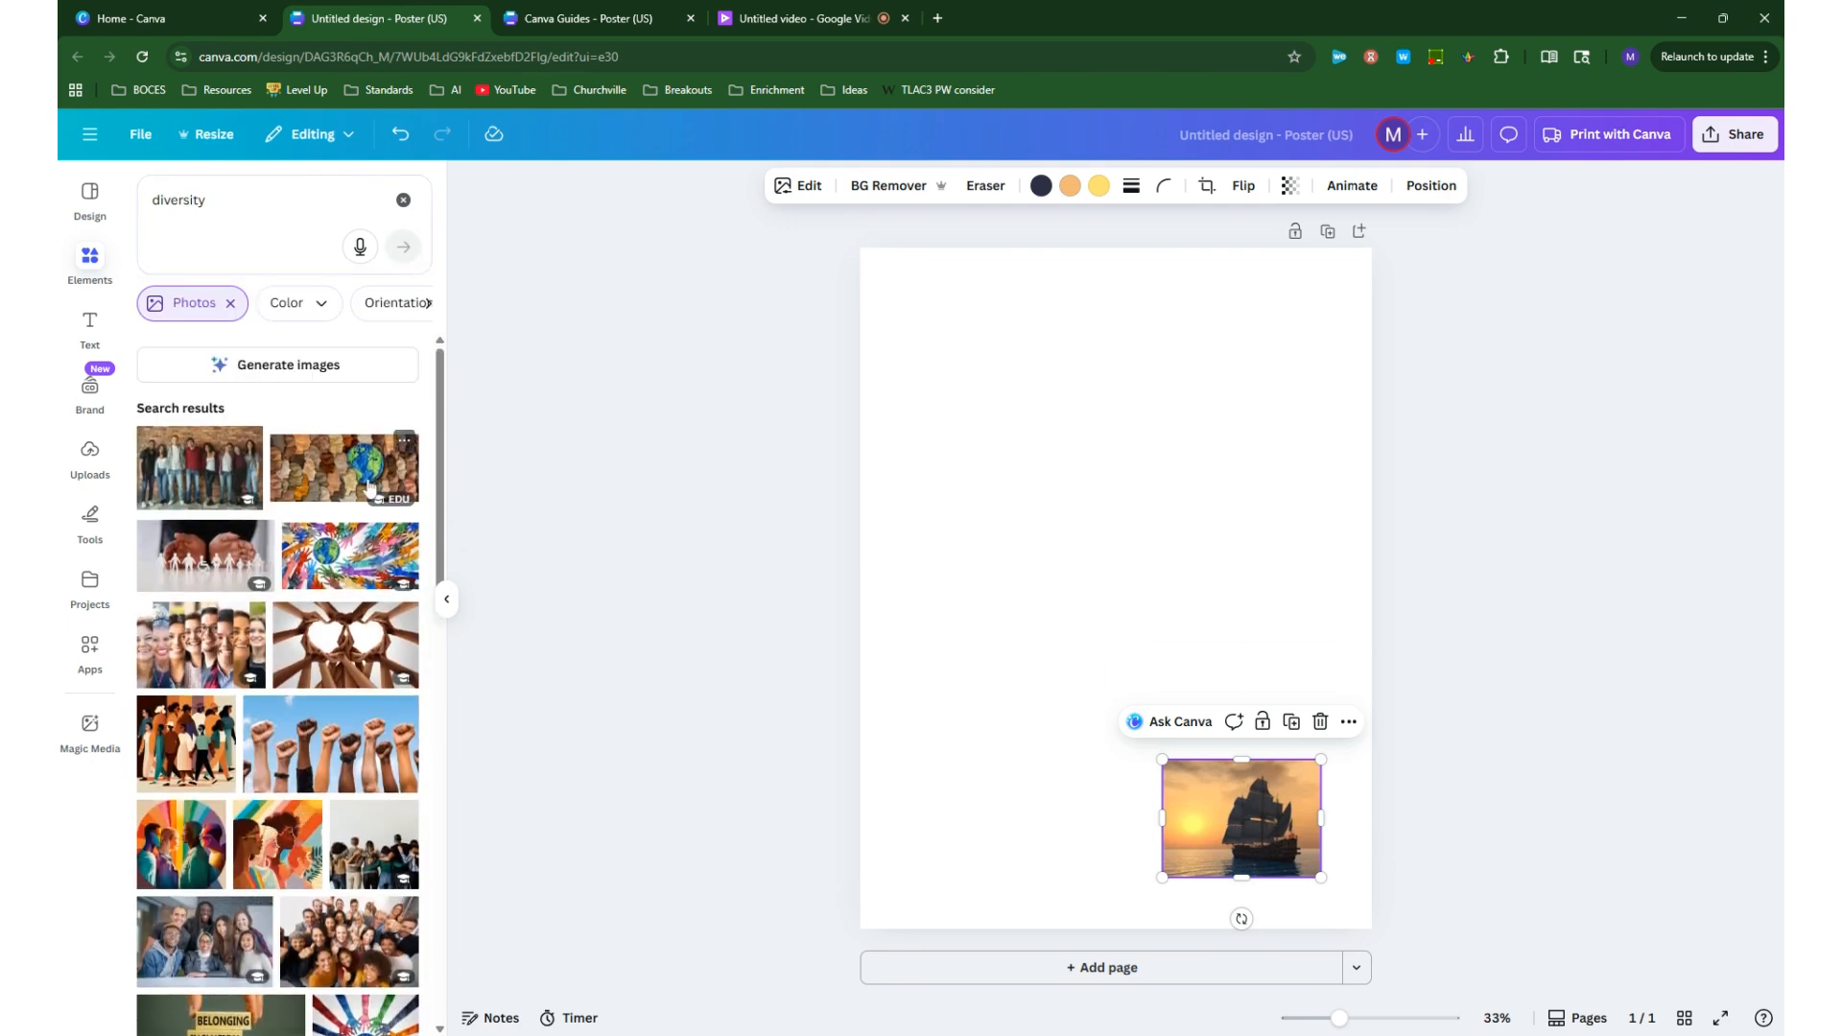
{"action": "left_click_drag", "start_coordinate": [1085, 542], "coordinate": [1087, 597]}
{"action": "left_click_drag", "start_coordinate": [918, 570], "coordinate": [1067, 637]}
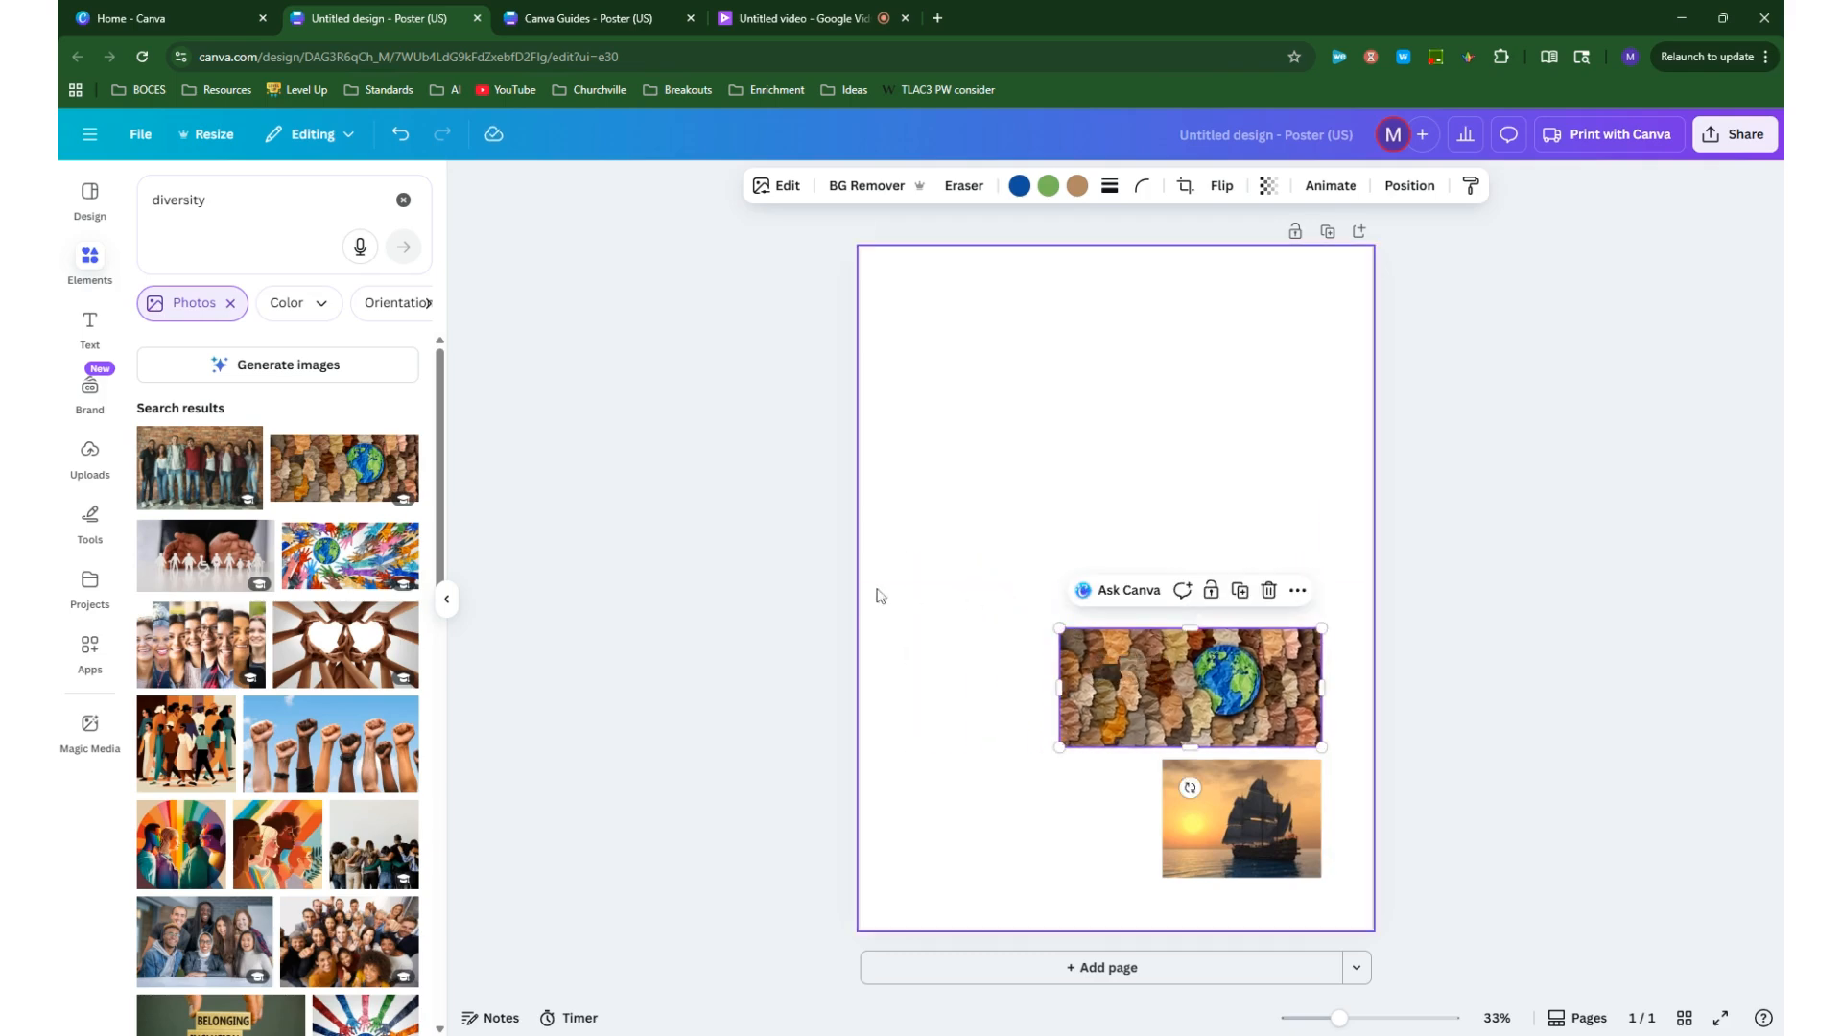
Search the photos for "bread basket" and add the overhead picture of brown loaves in baskets at a reduced size
{"action": "left_click_drag", "start_coordinate": [221, 200], "coordinate": [105, 200]}
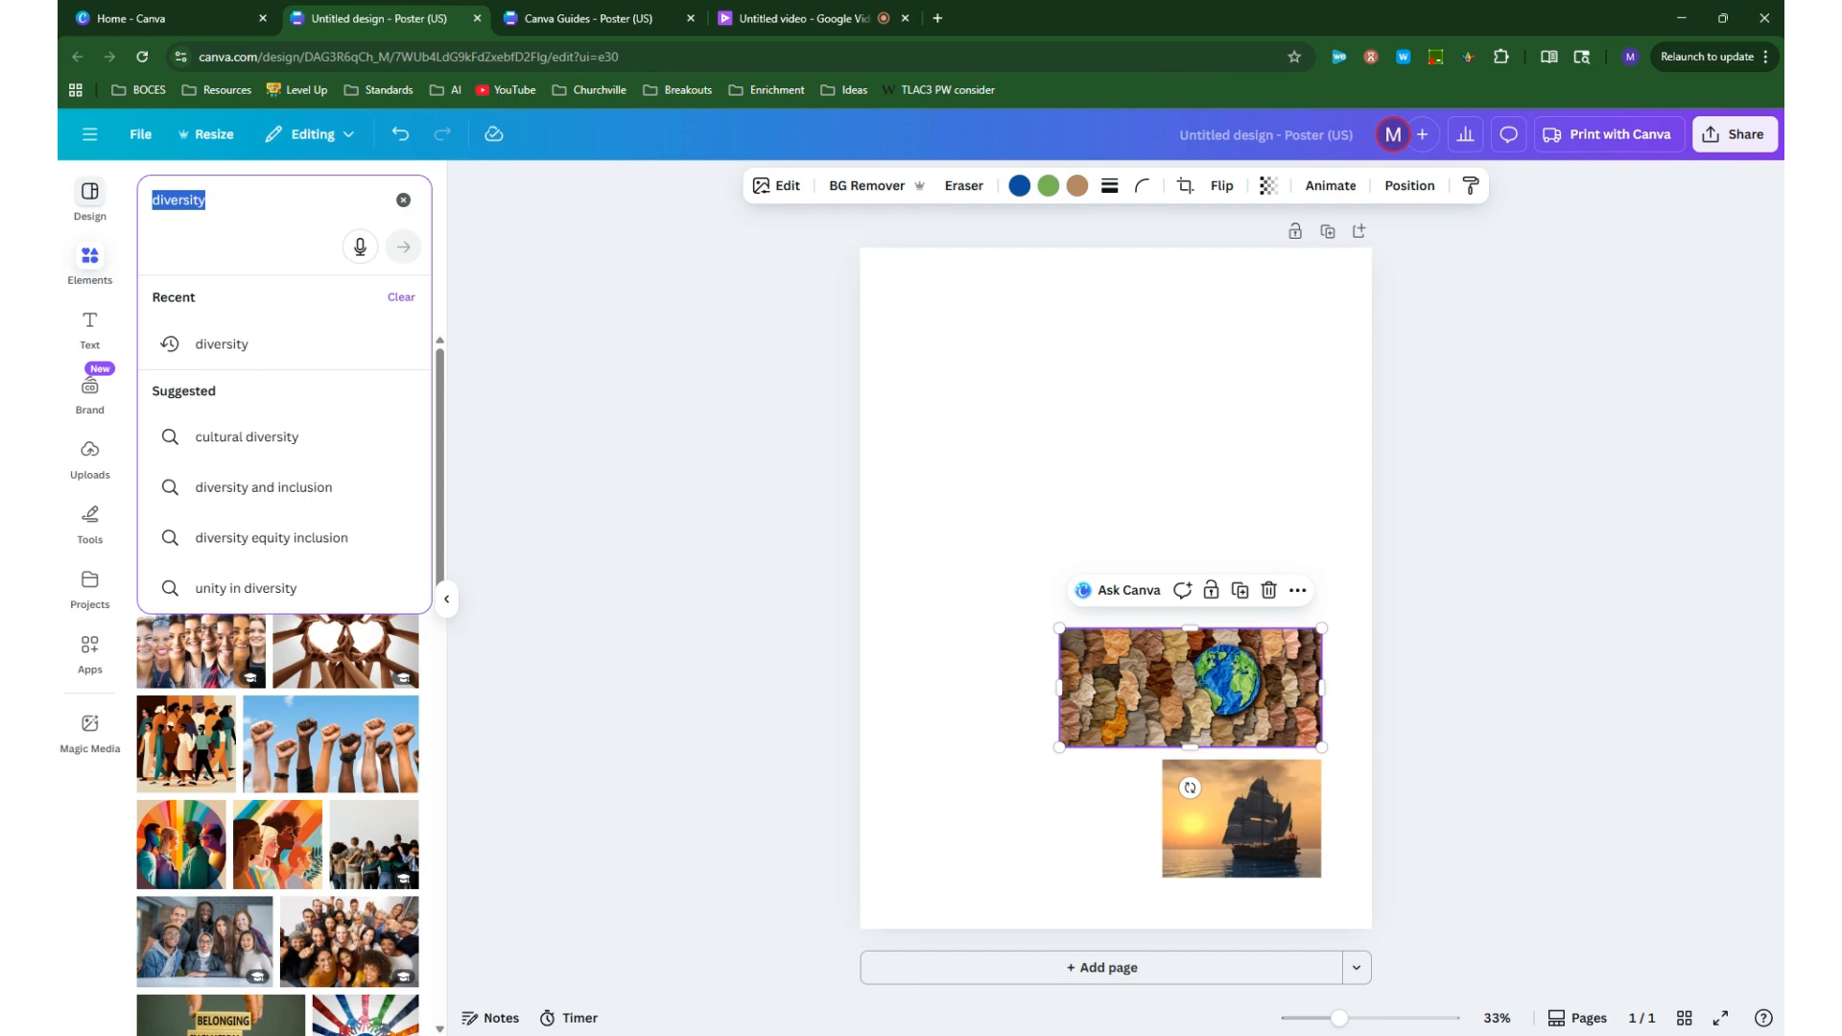
{"action": "type", "text": "bread"}
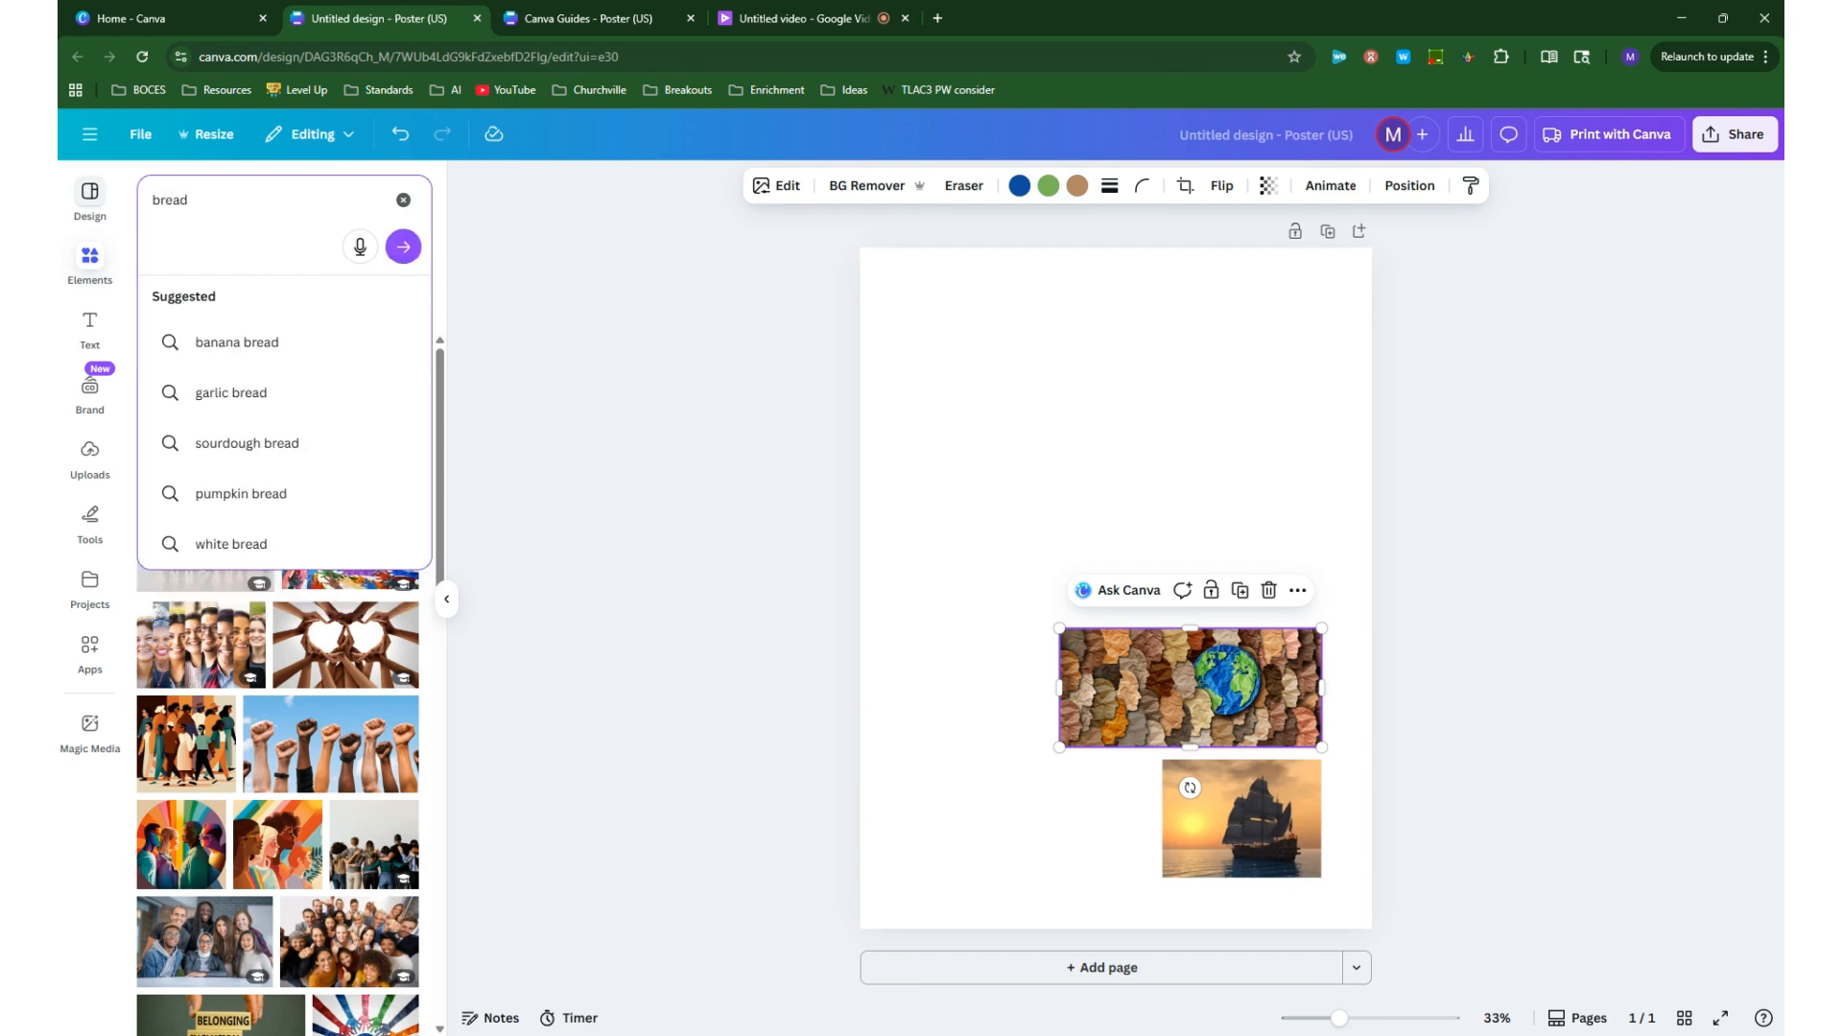
{"action": "type", "text": " basket"}
{"action": "key", "text": "Return"}
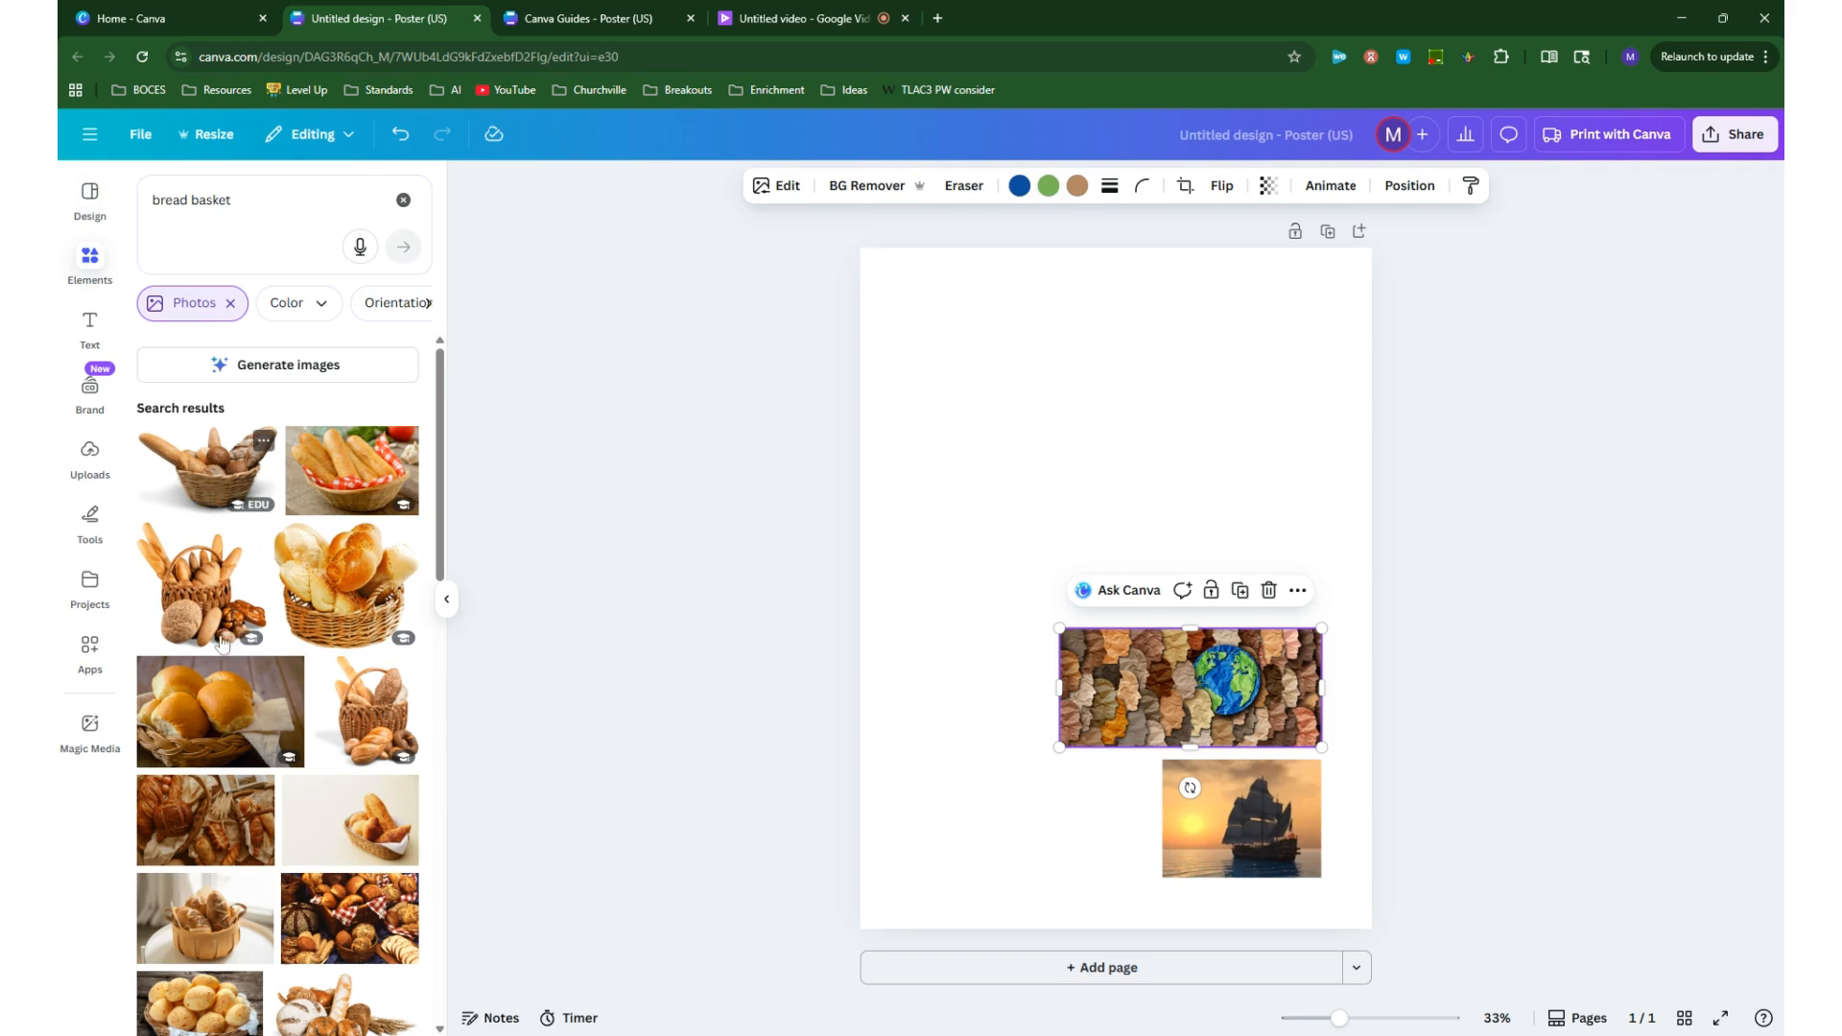
{"action": "left_click", "coordinate": [205, 820]}
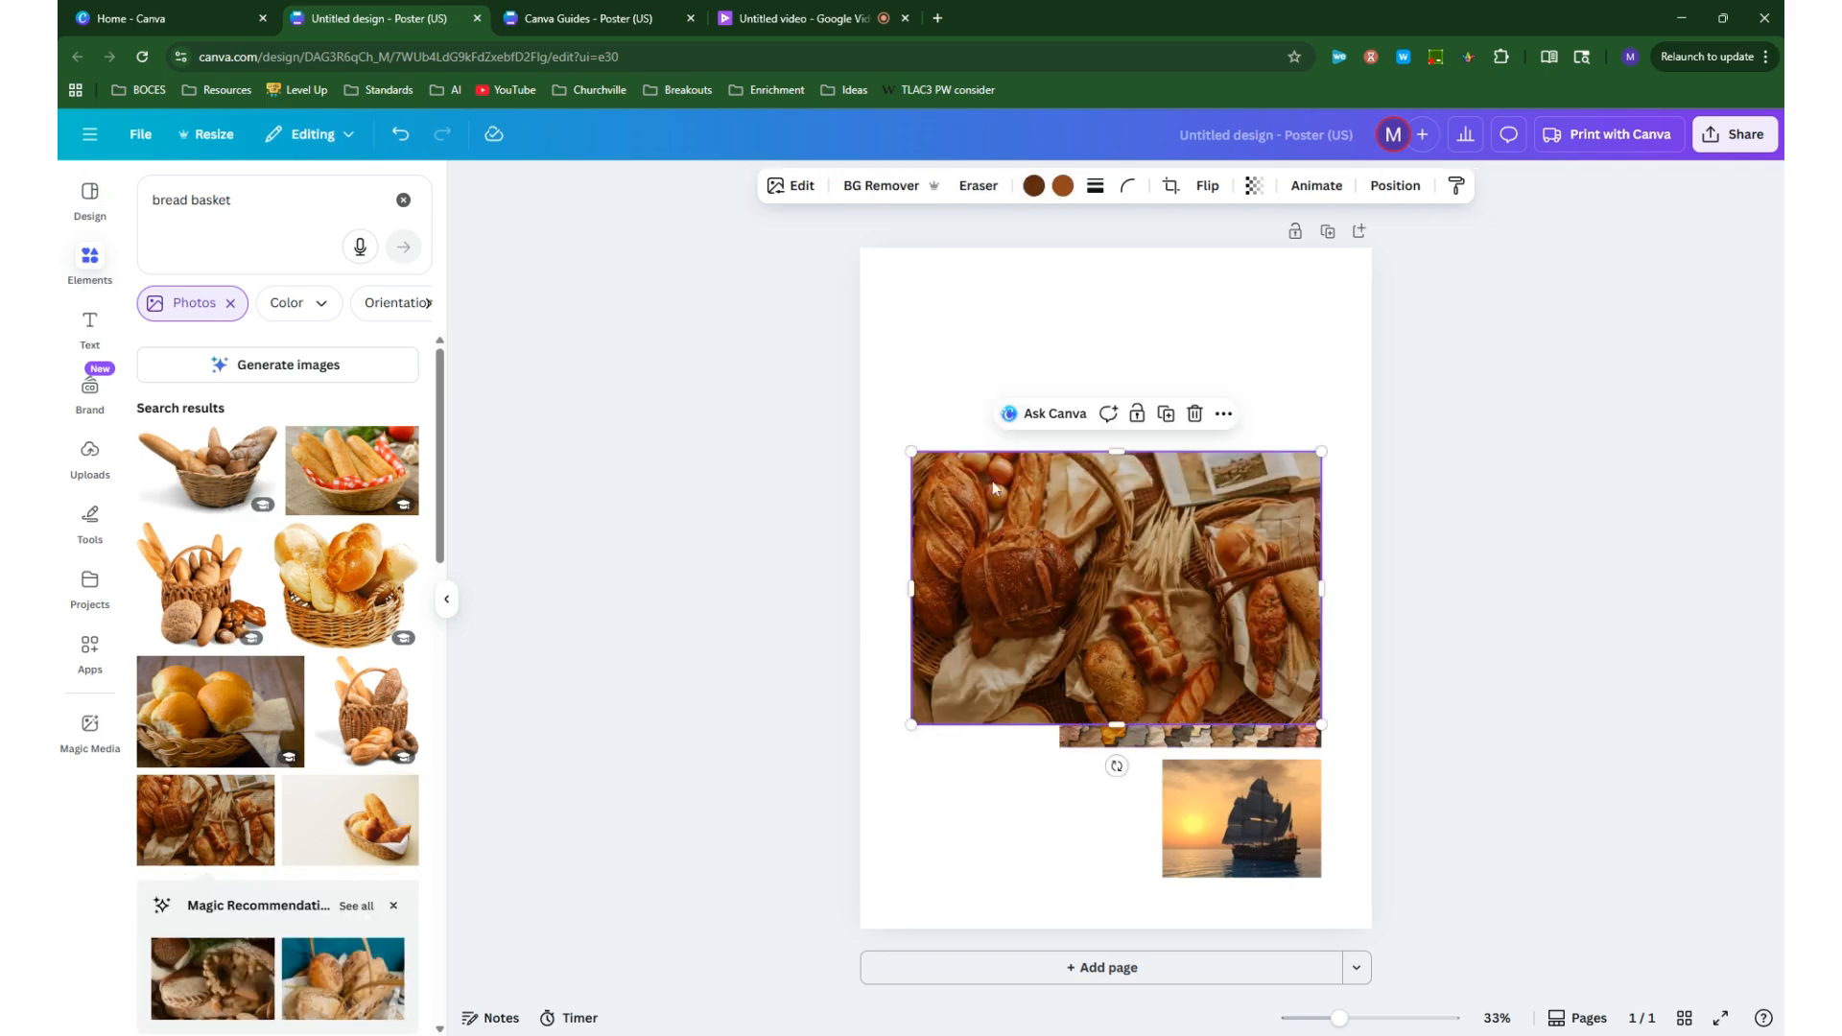
{"action": "left_click_drag", "start_coordinate": [911, 450], "coordinate": [1189, 561]}
Stack the three photos along the page's left margin, with the bread on top, the globe in the middle and the ship below
{"action": "left_click_drag", "start_coordinate": [1212, 656], "coordinate": [972, 488]}
{"action": "left_click_drag", "start_coordinate": [1148, 658], "coordinate": [1001, 601]}
{"action": "left_click_drag", "start_coordinate": [1184, 801], "coordinate": [945, 752]}
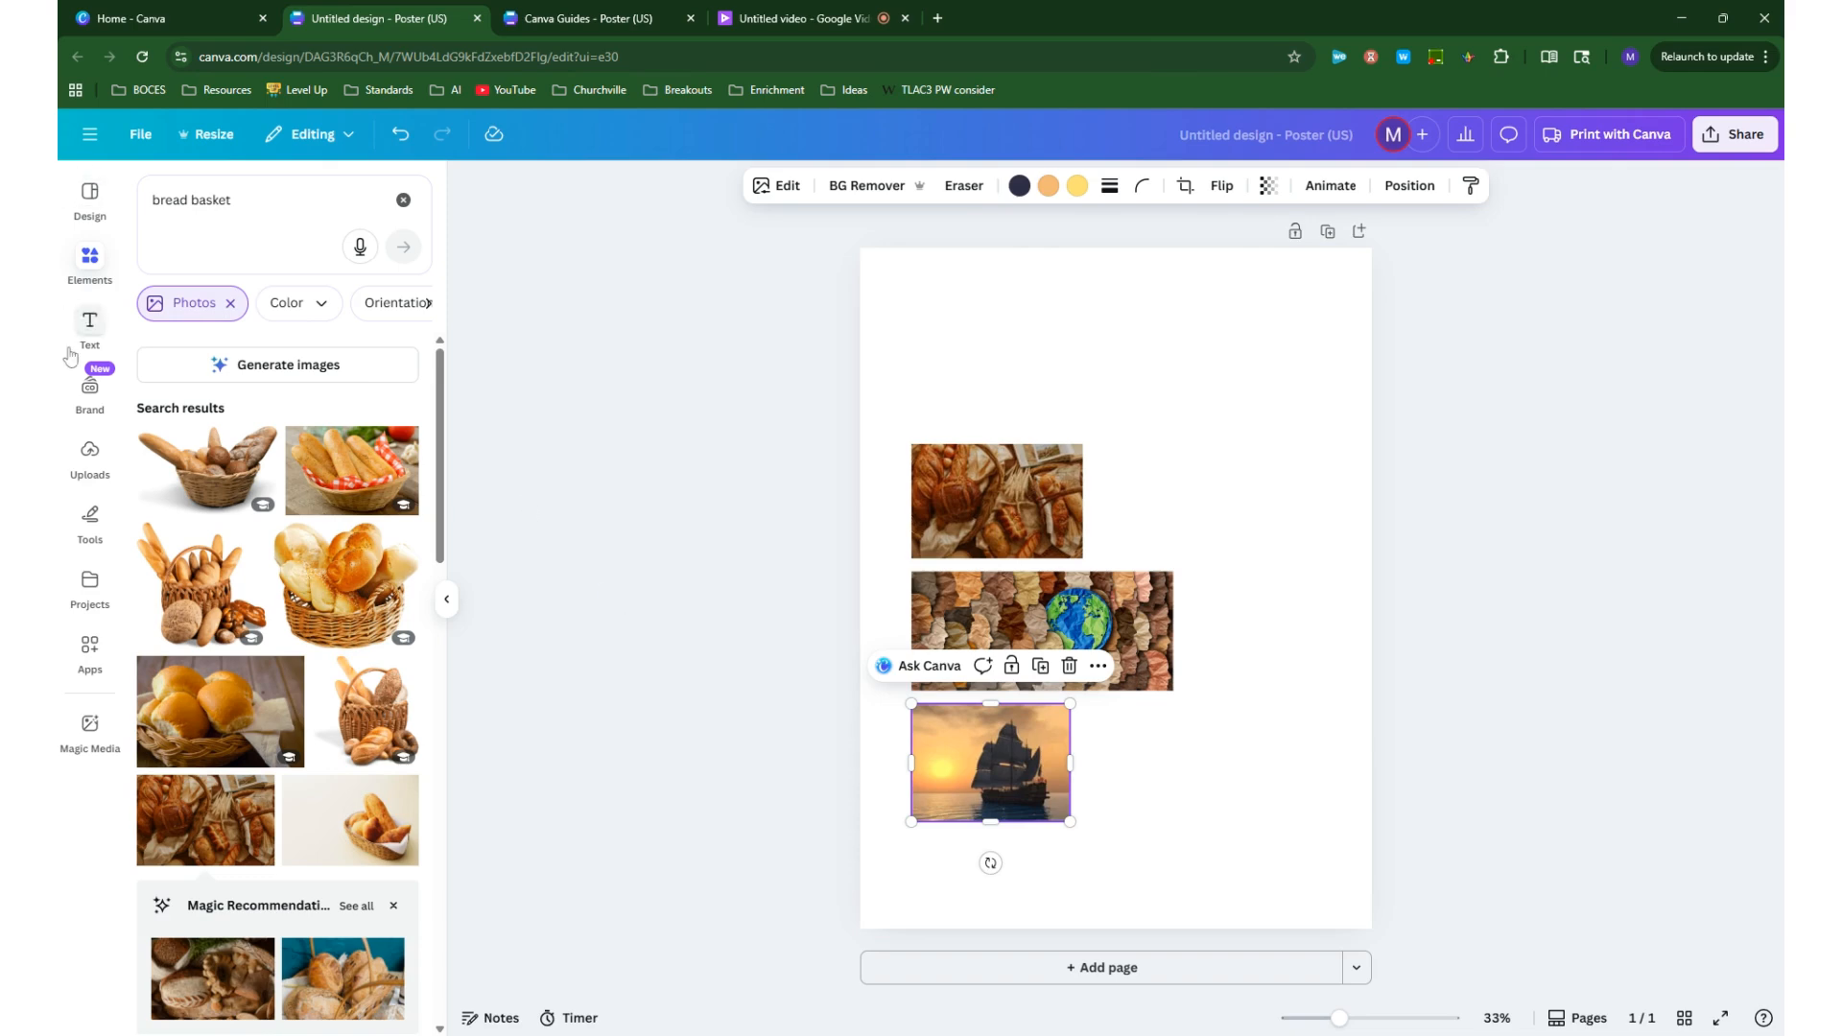
Add a text box reading "Come to New York!" near the page's top edge, widened to about 8.7 in so it fits one line
{"action": "left_click", "coordinate": [89, 322]}
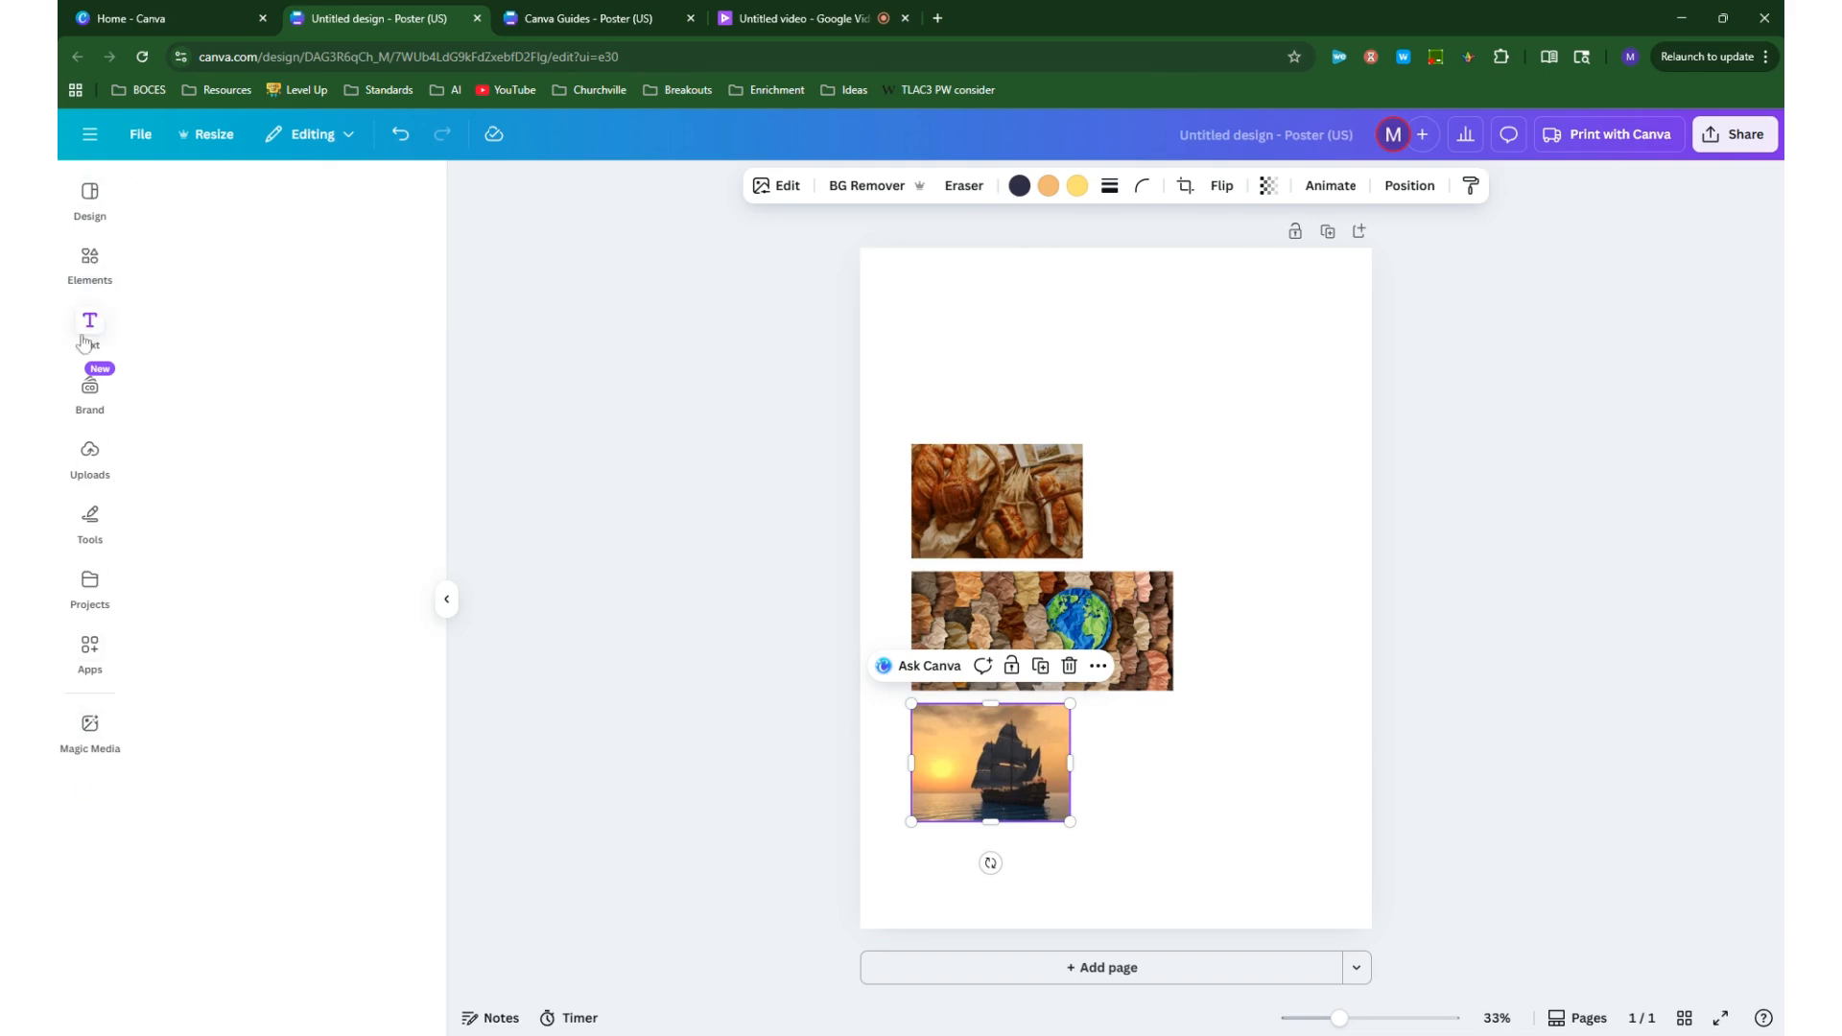
{"action": "left_click", "coordinate": [276, 264]}
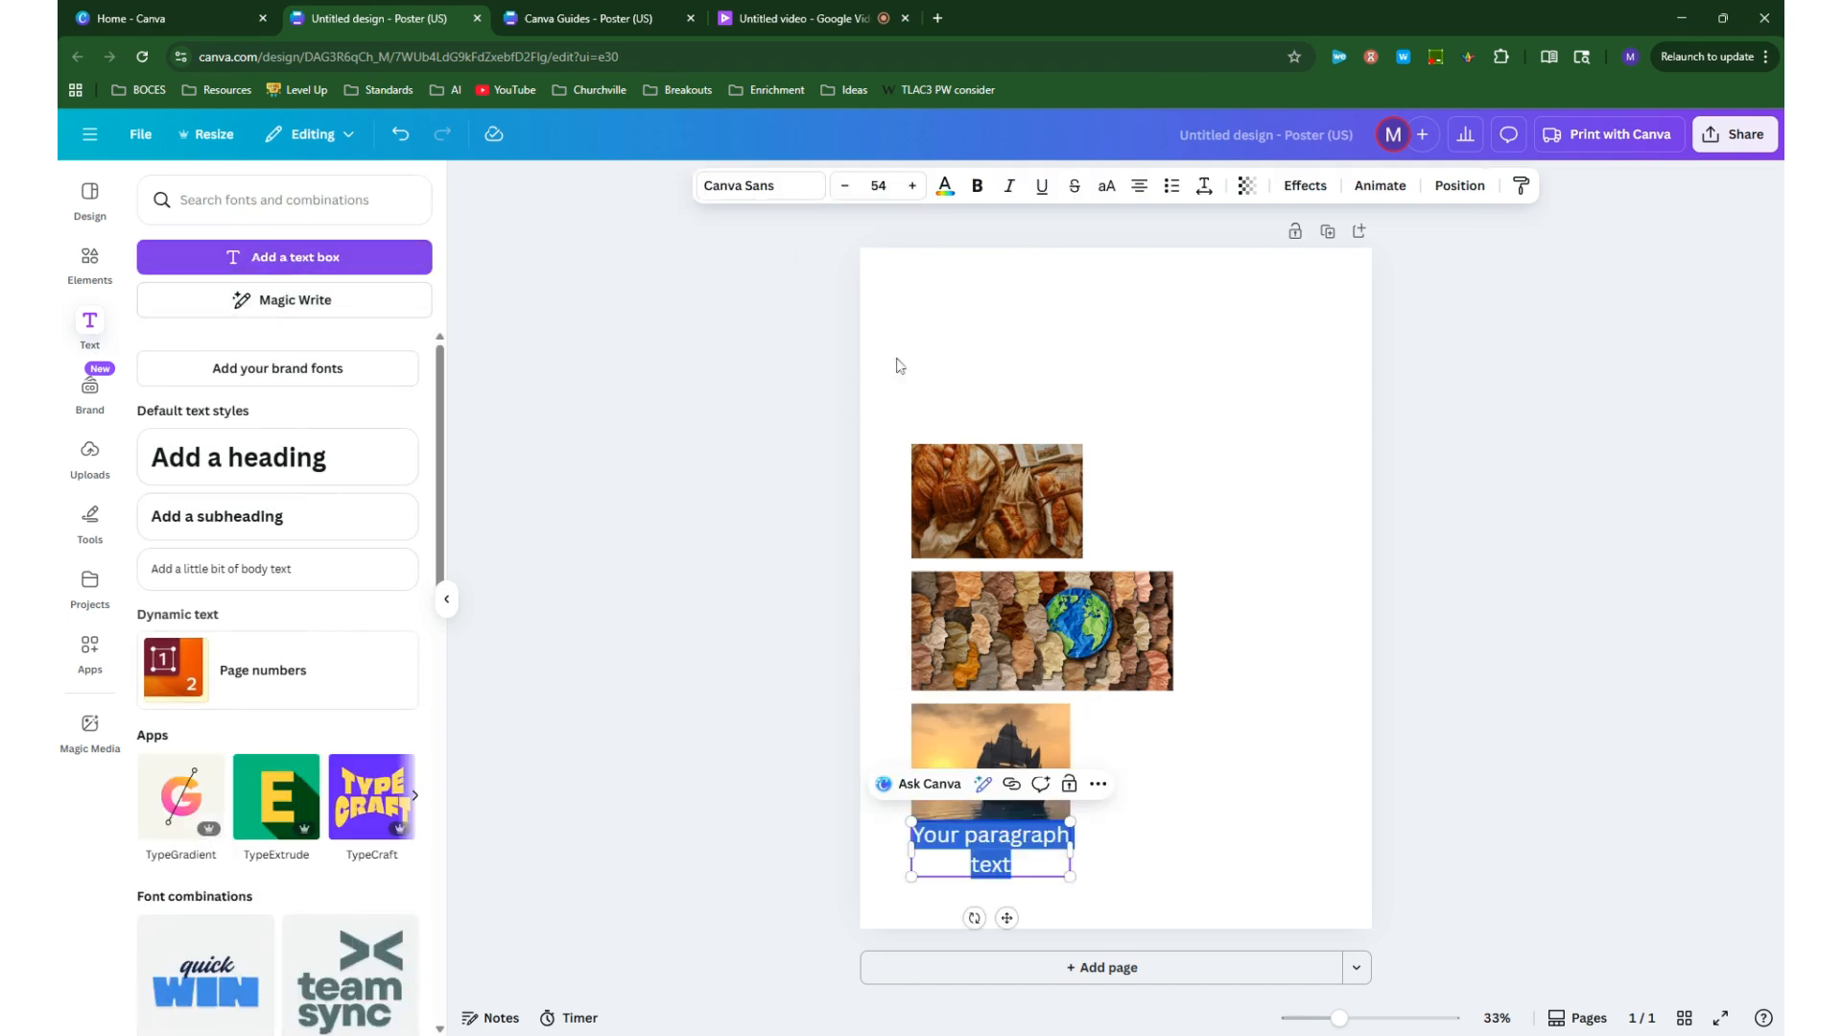
{"action": "left_click_drag", "start_coordinate": [1008, 921], "coordinate": [1152, 405]}
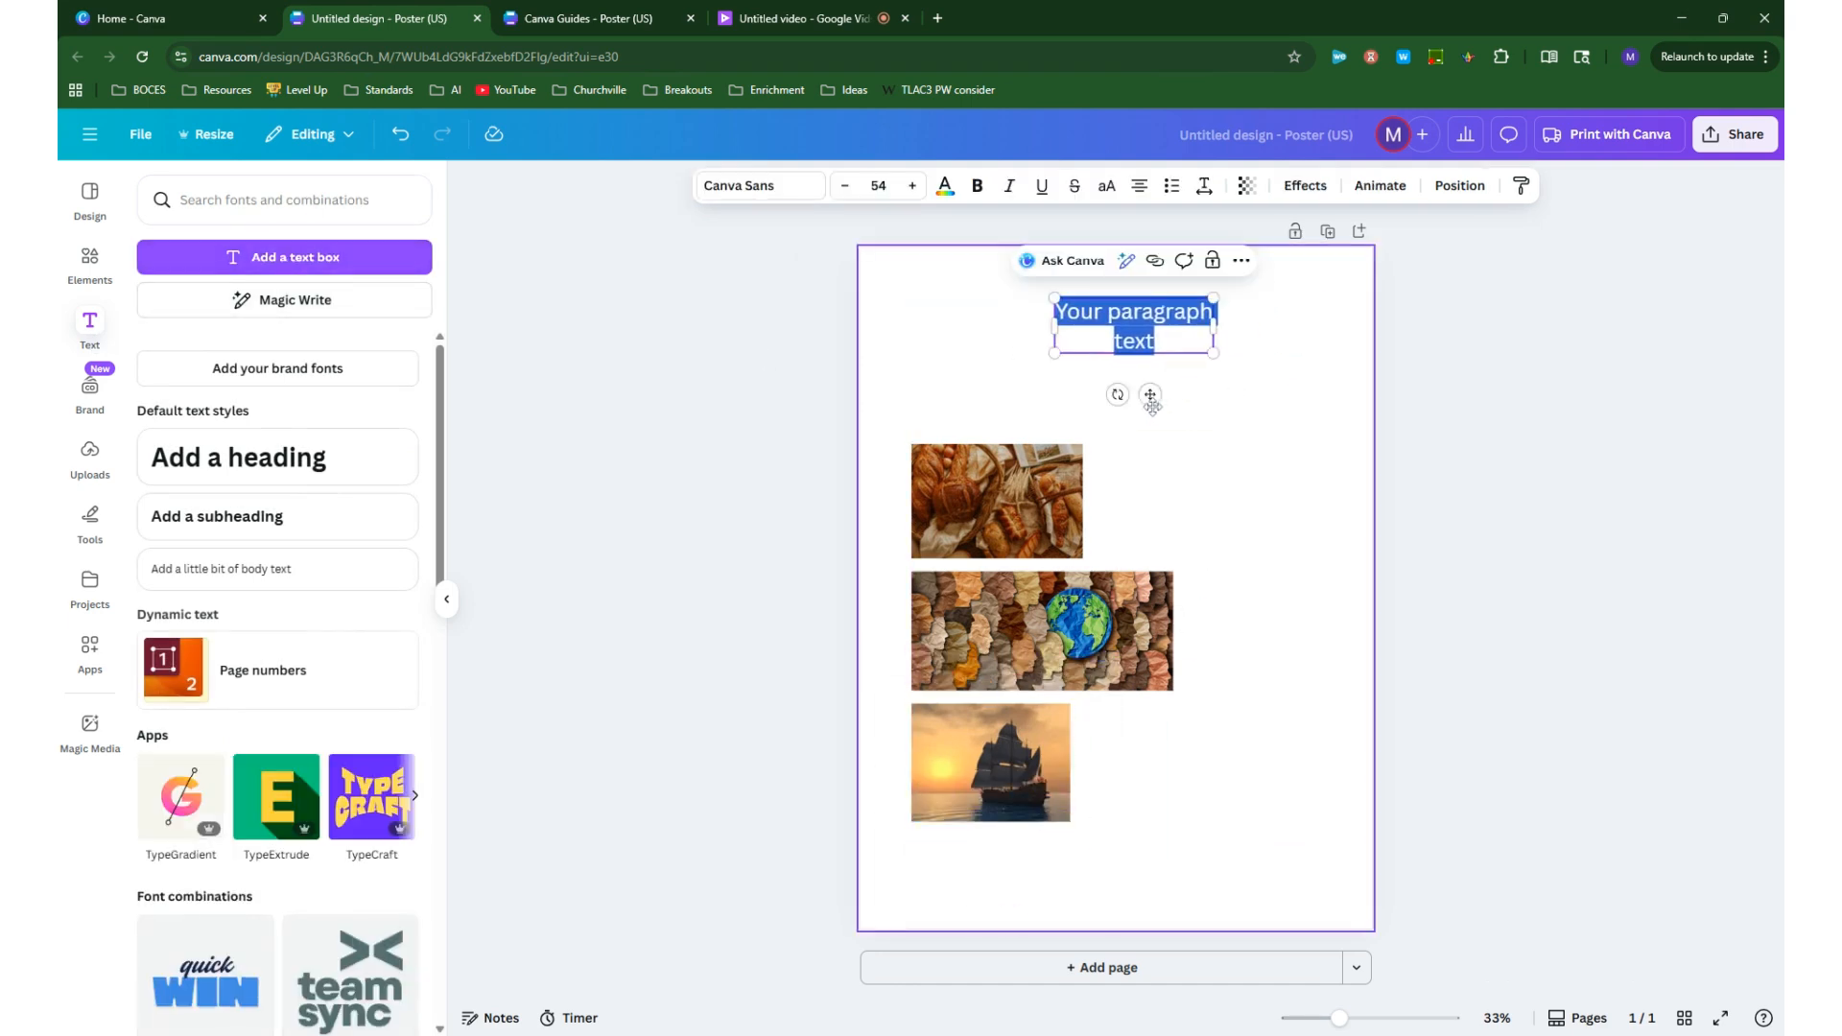
{"action": "type", "text": "Come to "}
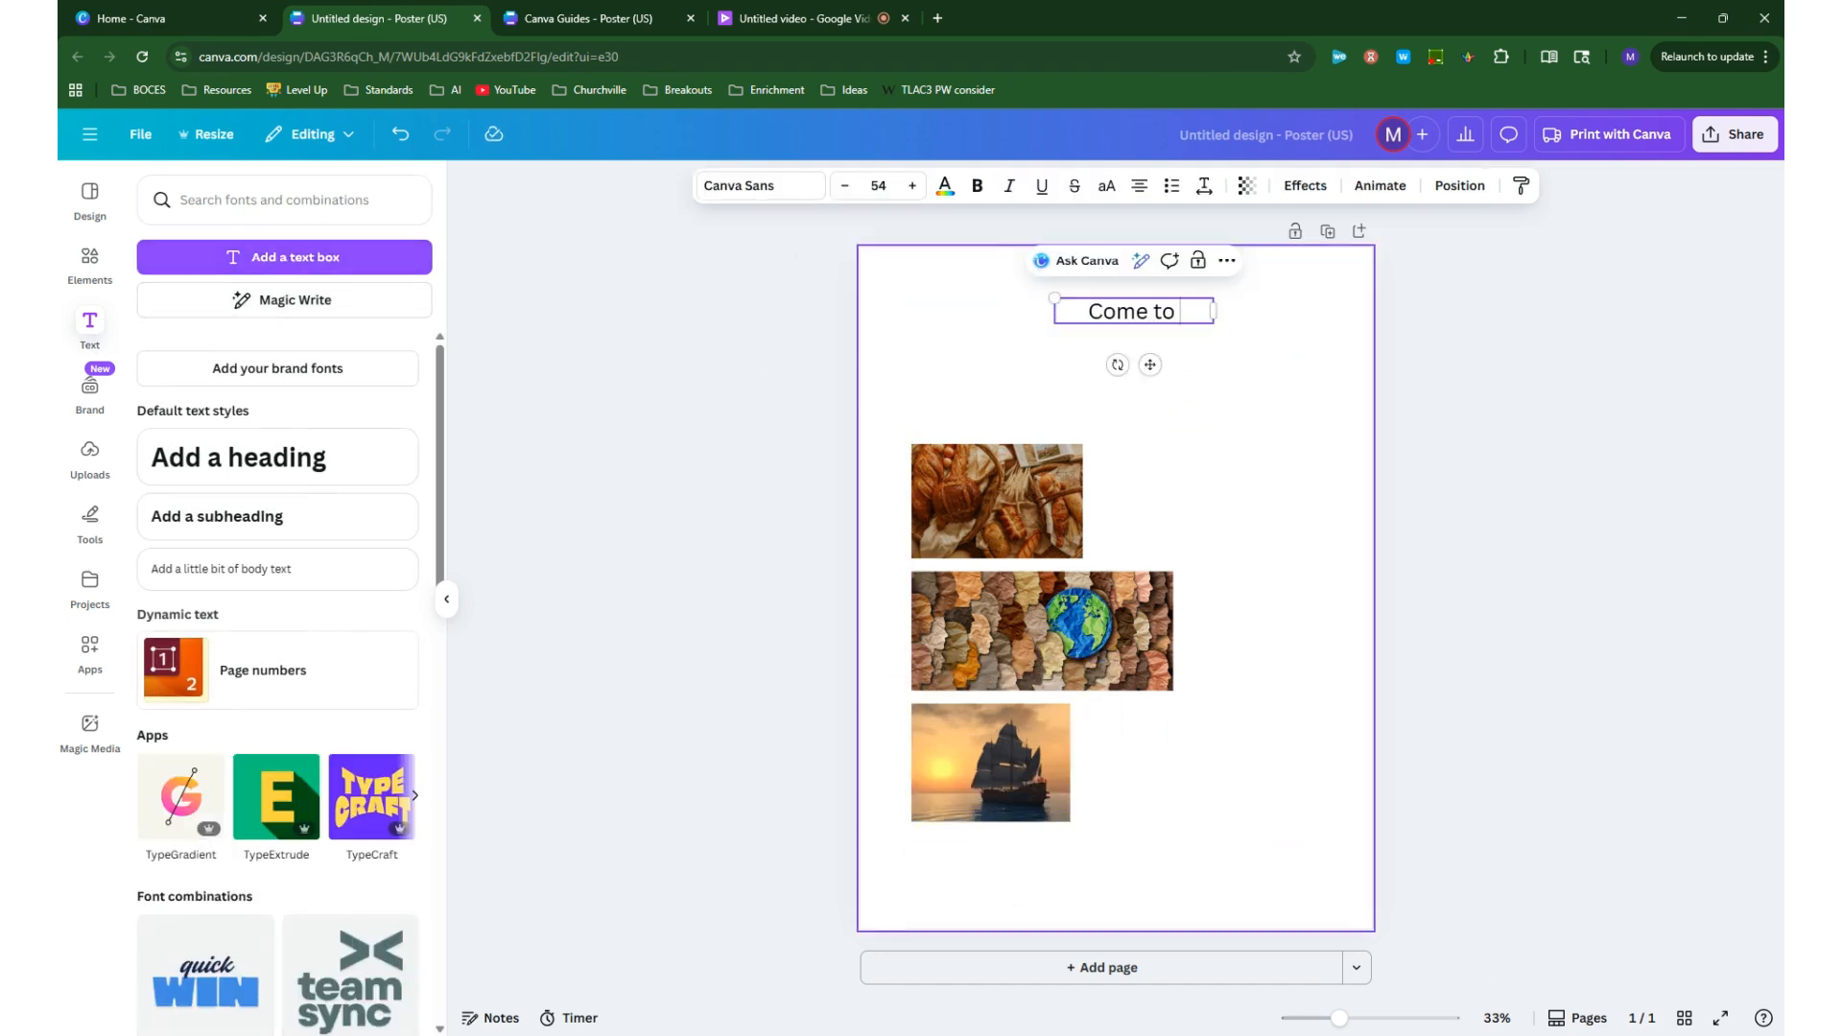
{"action": "type", "text": "New York!"}
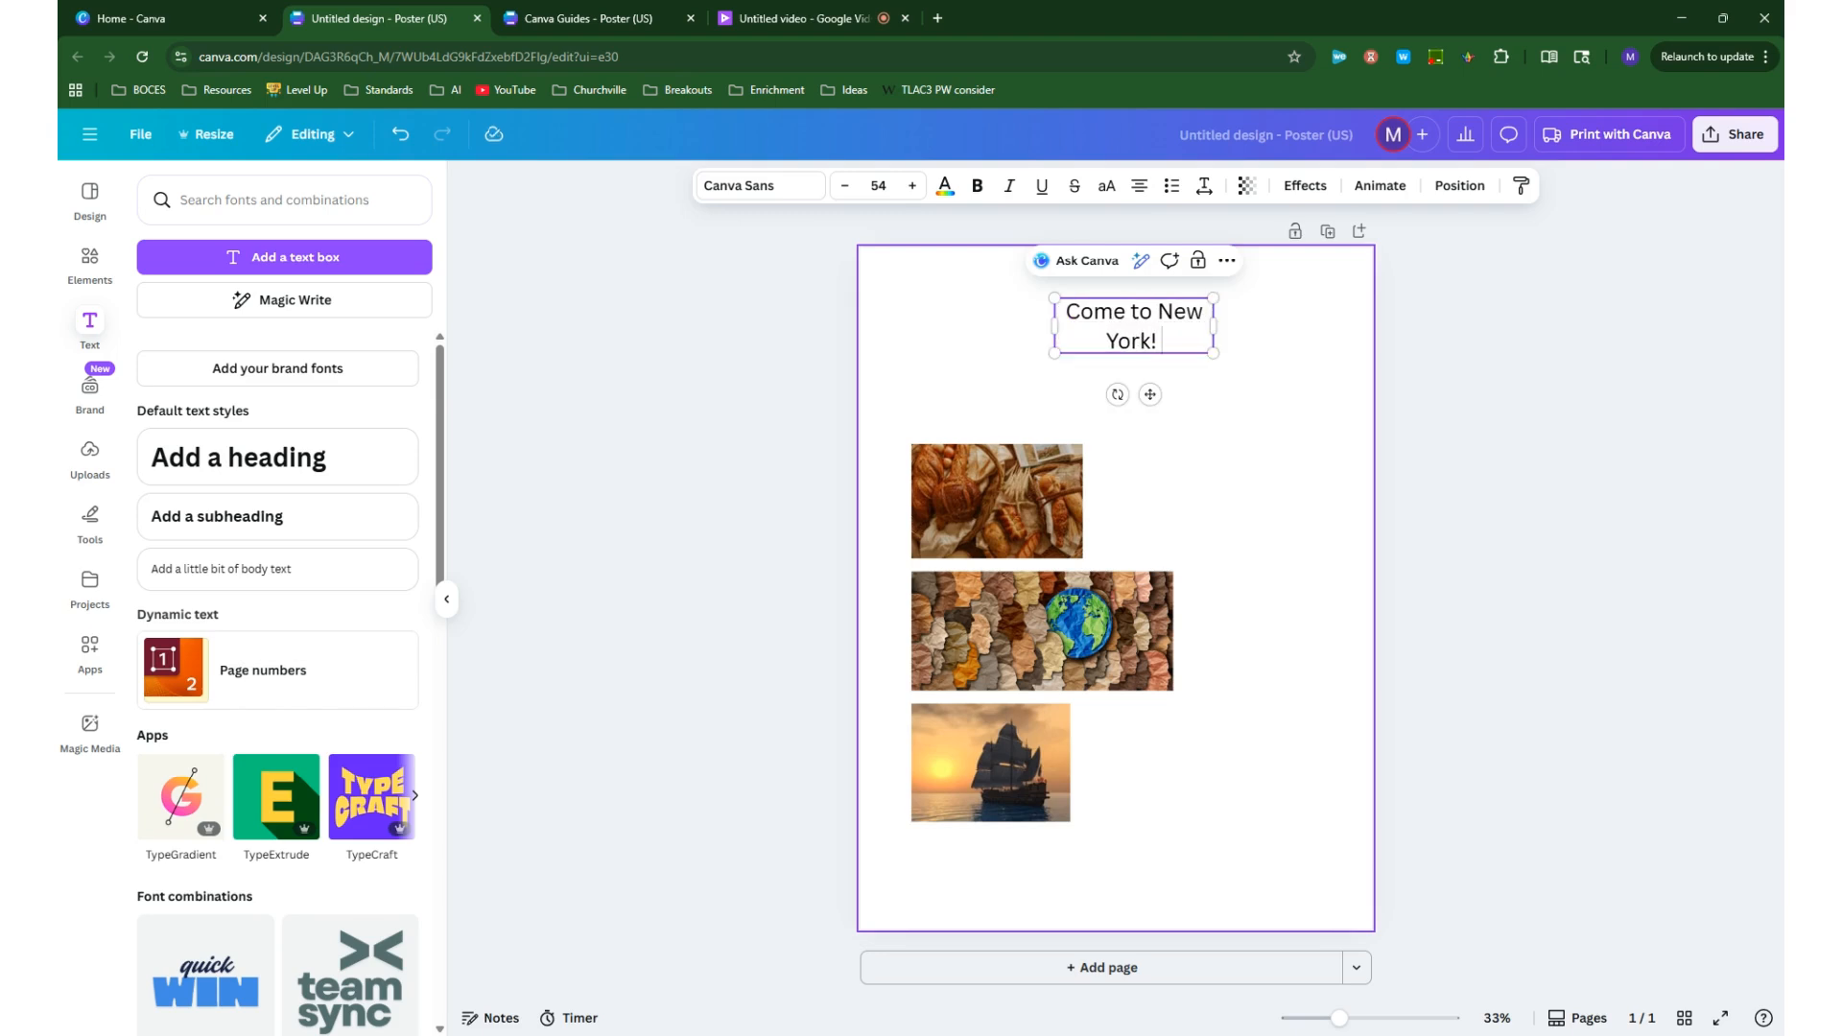
{"action": "left_click_drag", "start_coordinate": [1053, 326], "coordinate": [962, 330]}
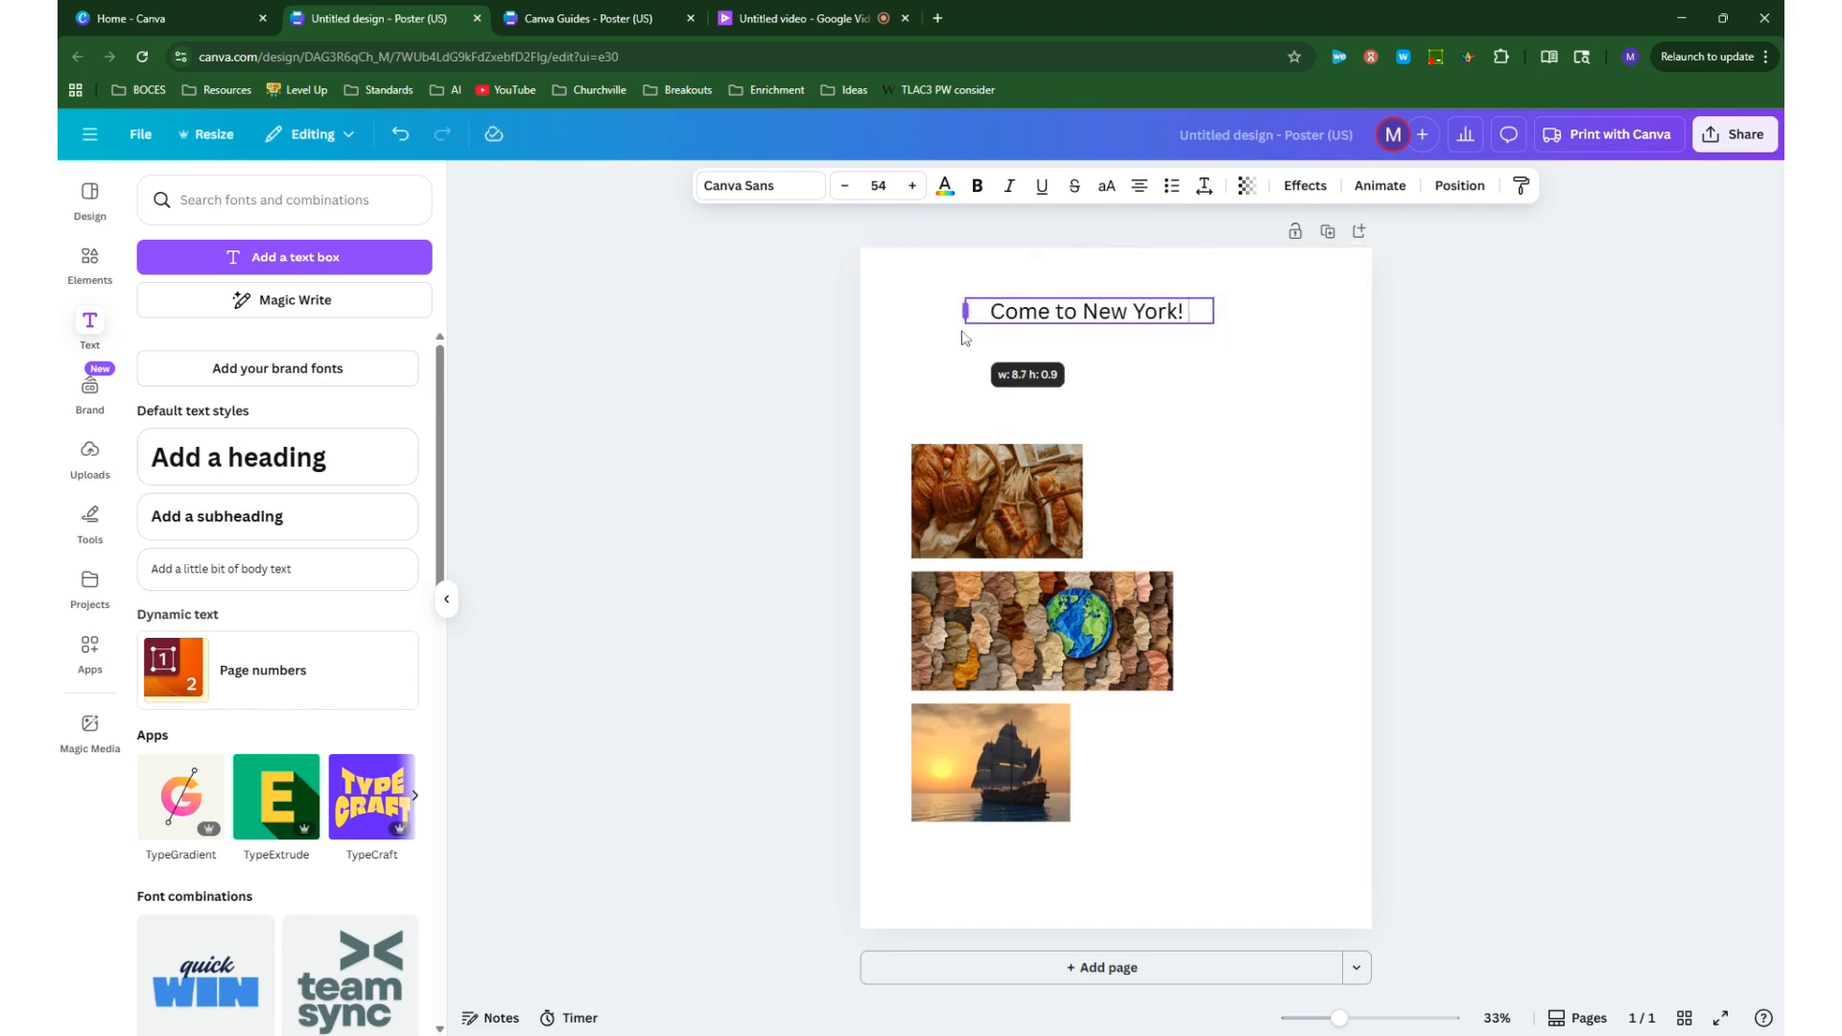
Set the font of the whole "Come to New York!" heading to Brittany
{"action": "left_click_drag", "start_coordinate": [1189, 311], "coordinate": [988, 311]}
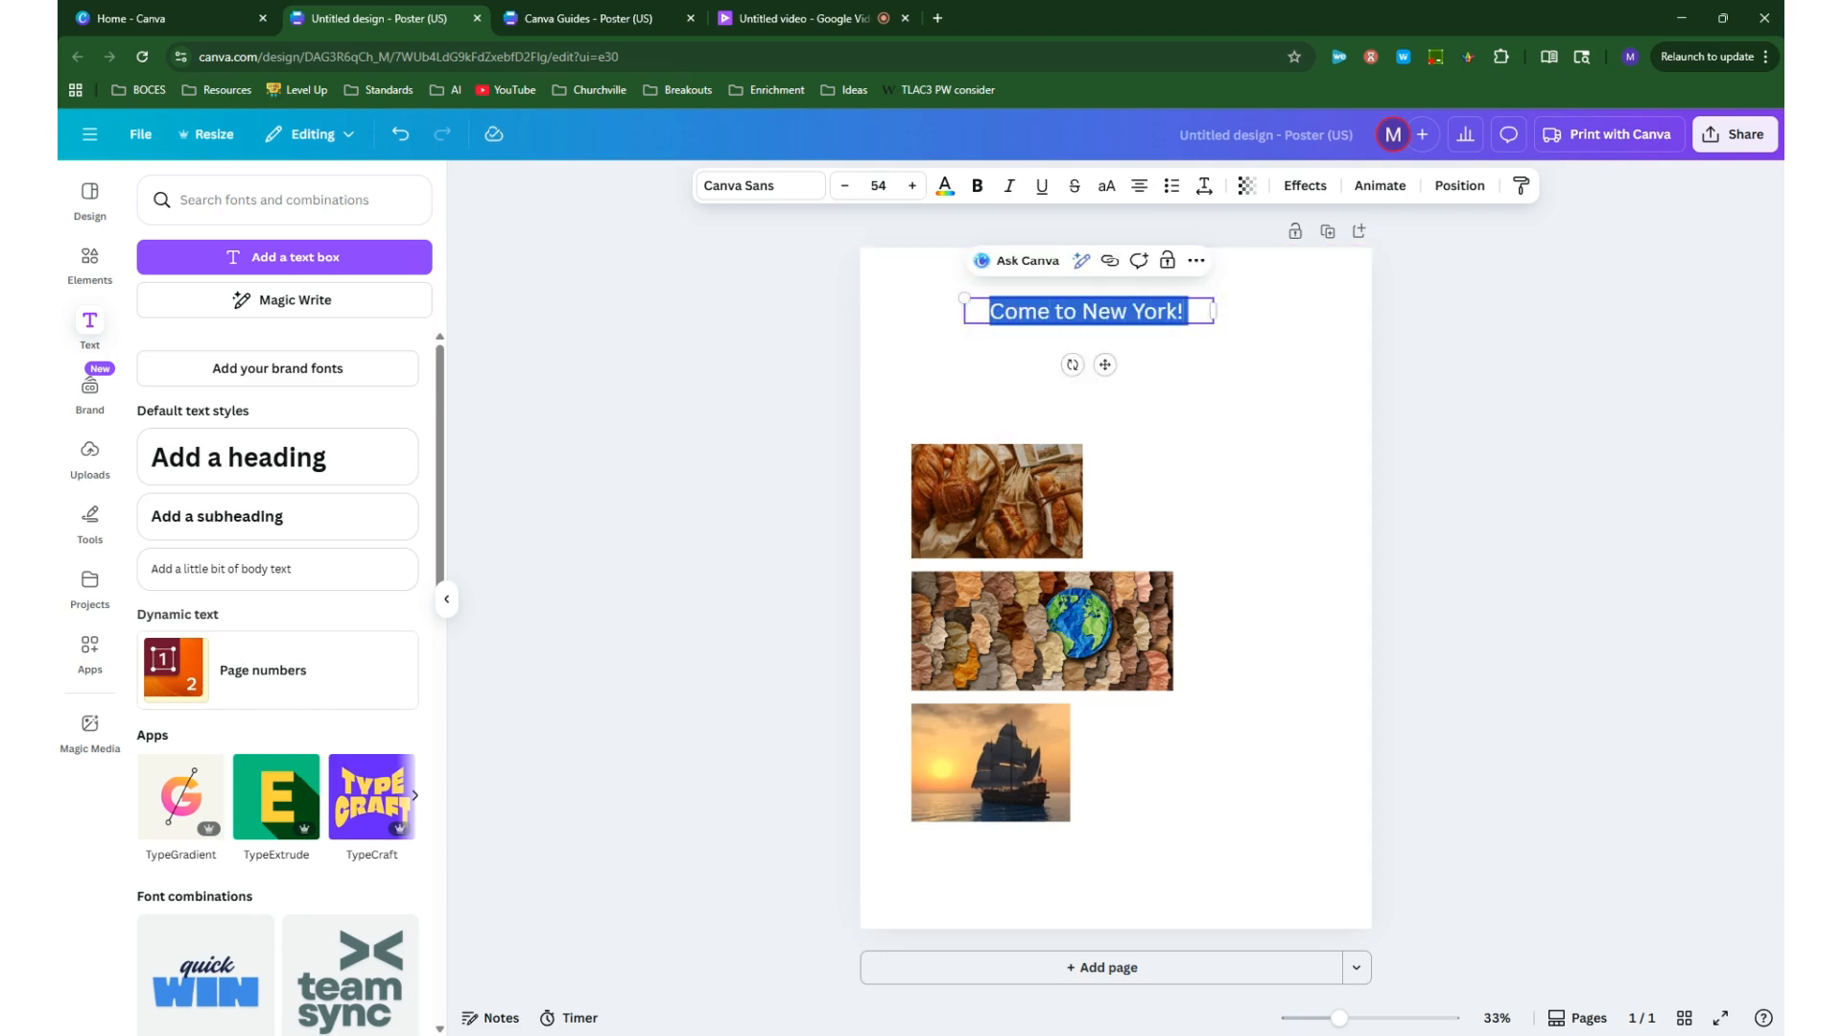
{"action": "left_click", "coordinate": [747, 185]}
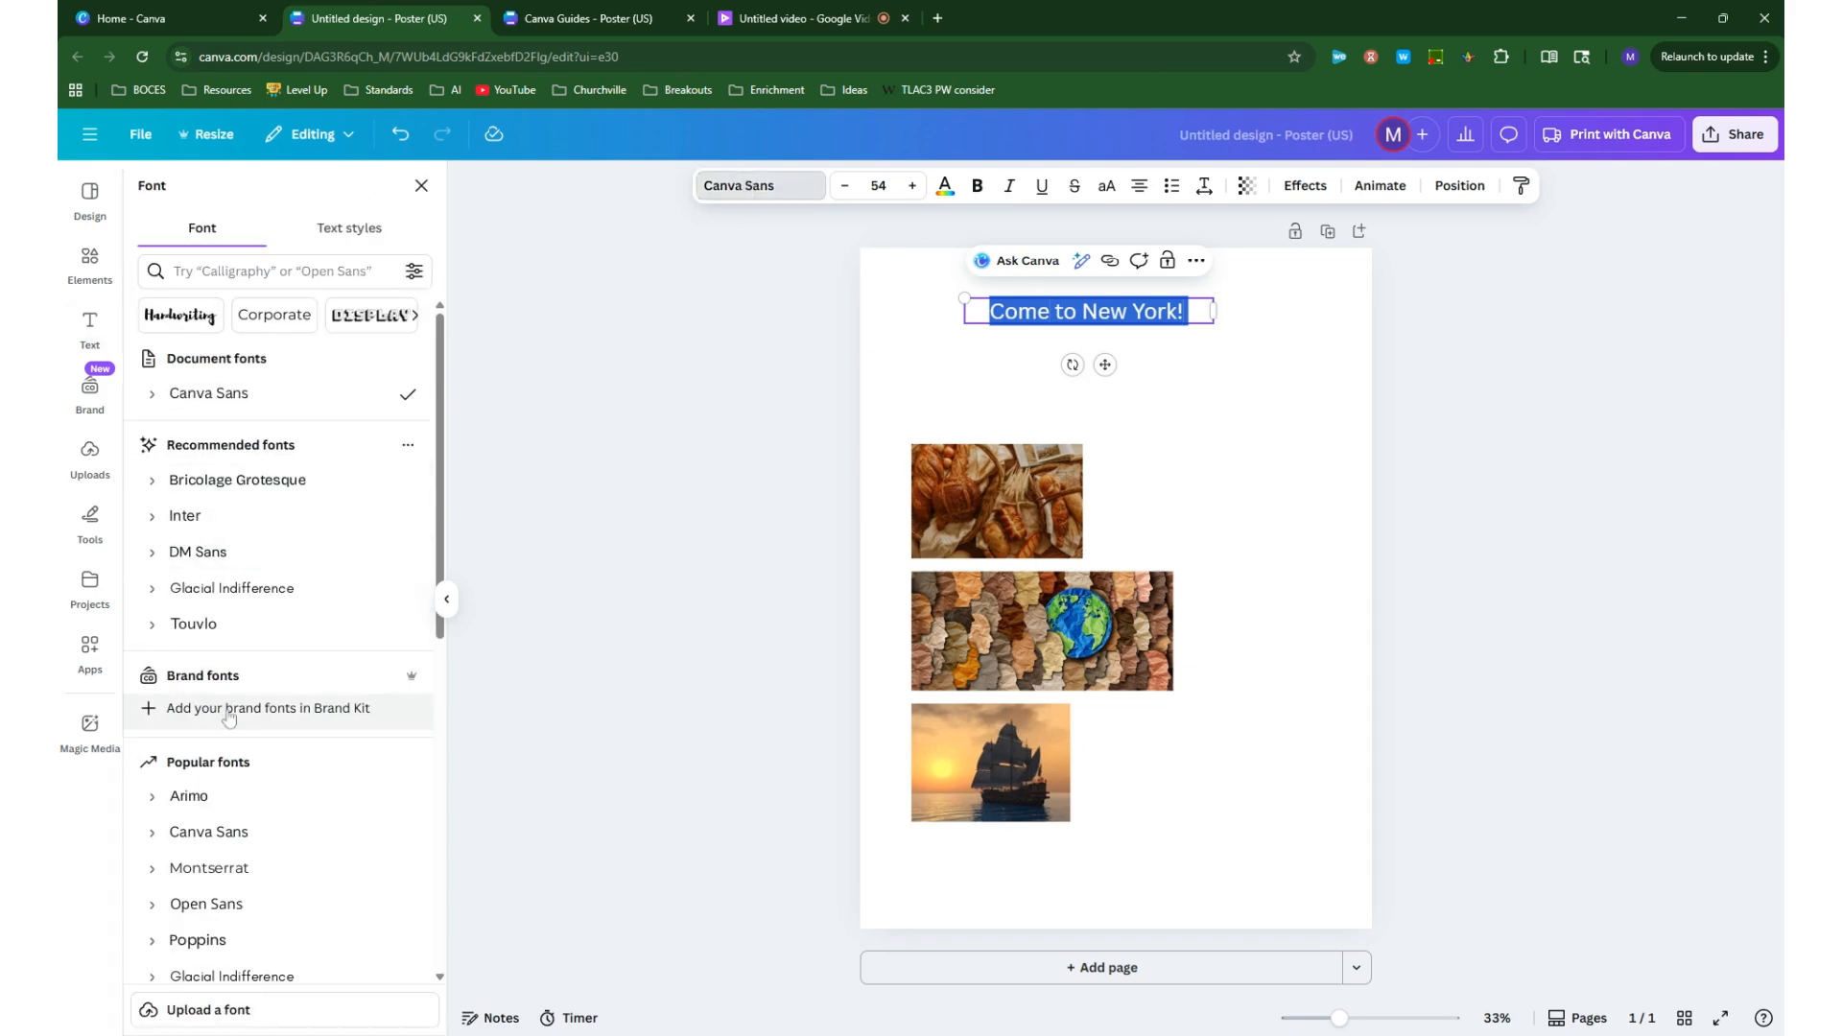
{"action": "scroll", "coordinate": [228, 719], "scroll_direction": "down", "scroll_amount": 5}
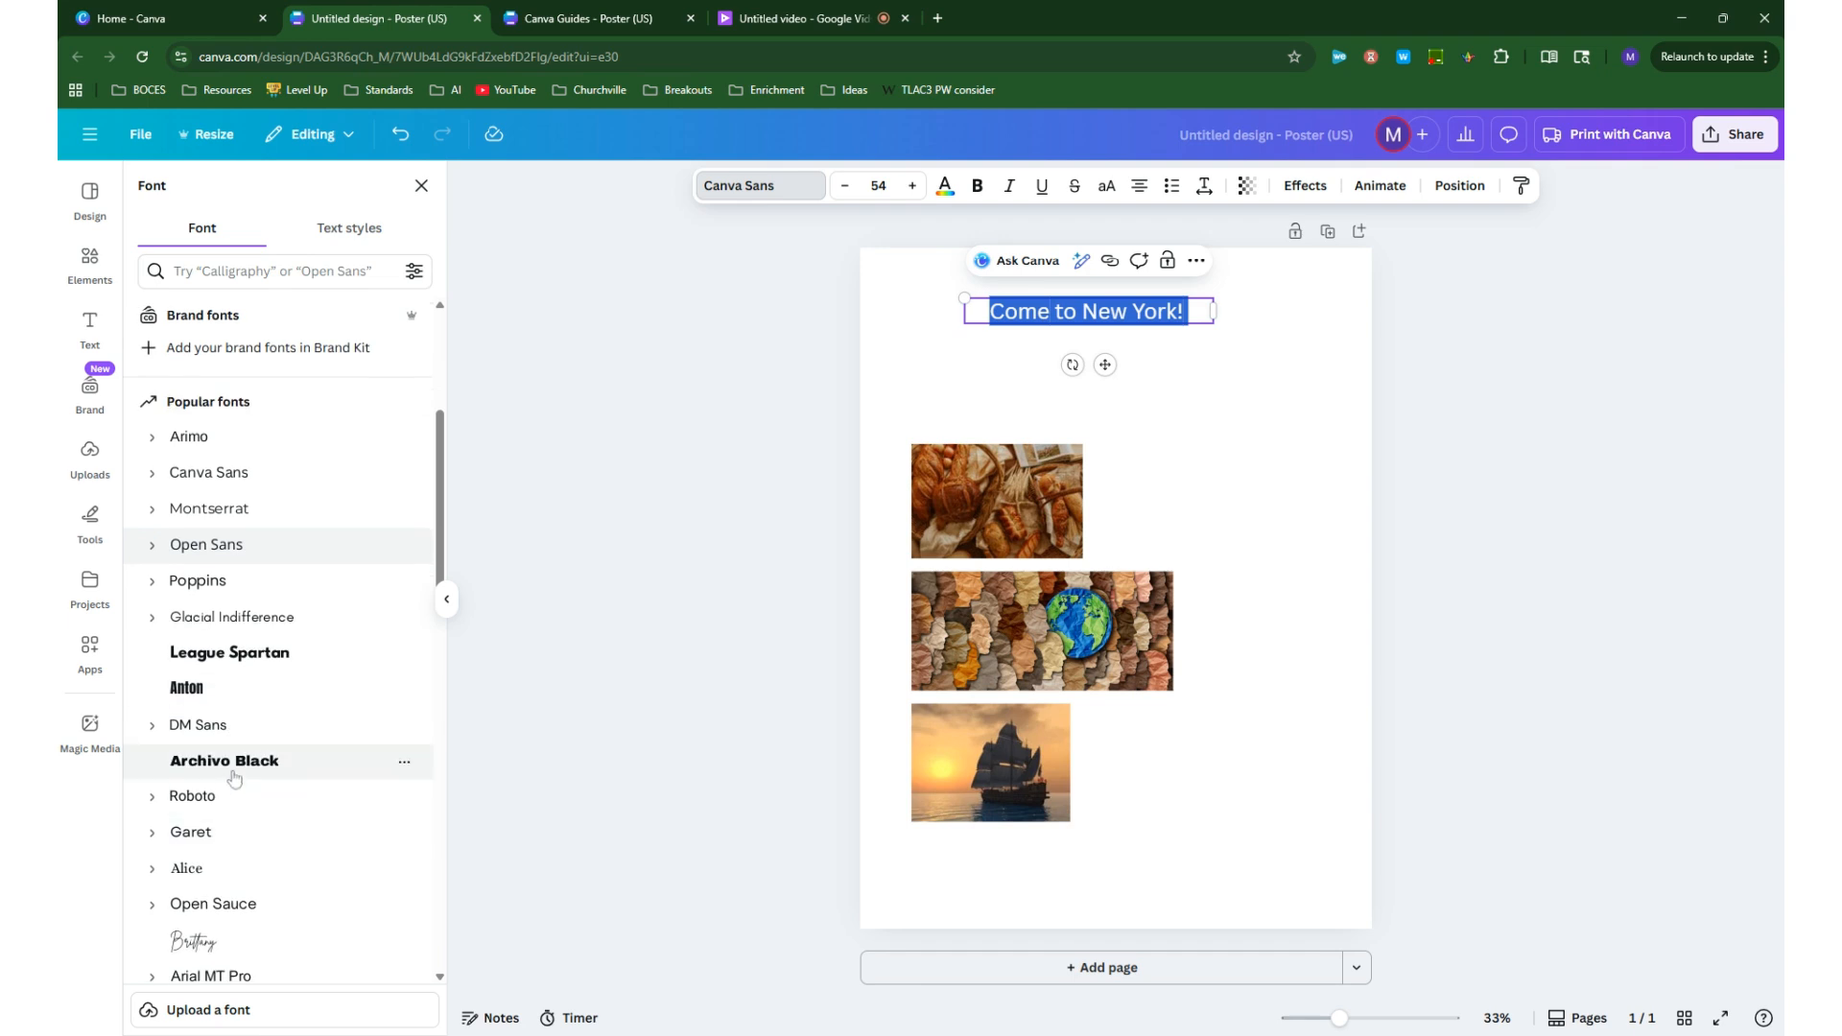
{"action": "scroll", "coordinate": [230, 781], "scroll_direction": "down", "scroll_amount": 1}
{"action": "left_click", "coordinate": [197, 851]}
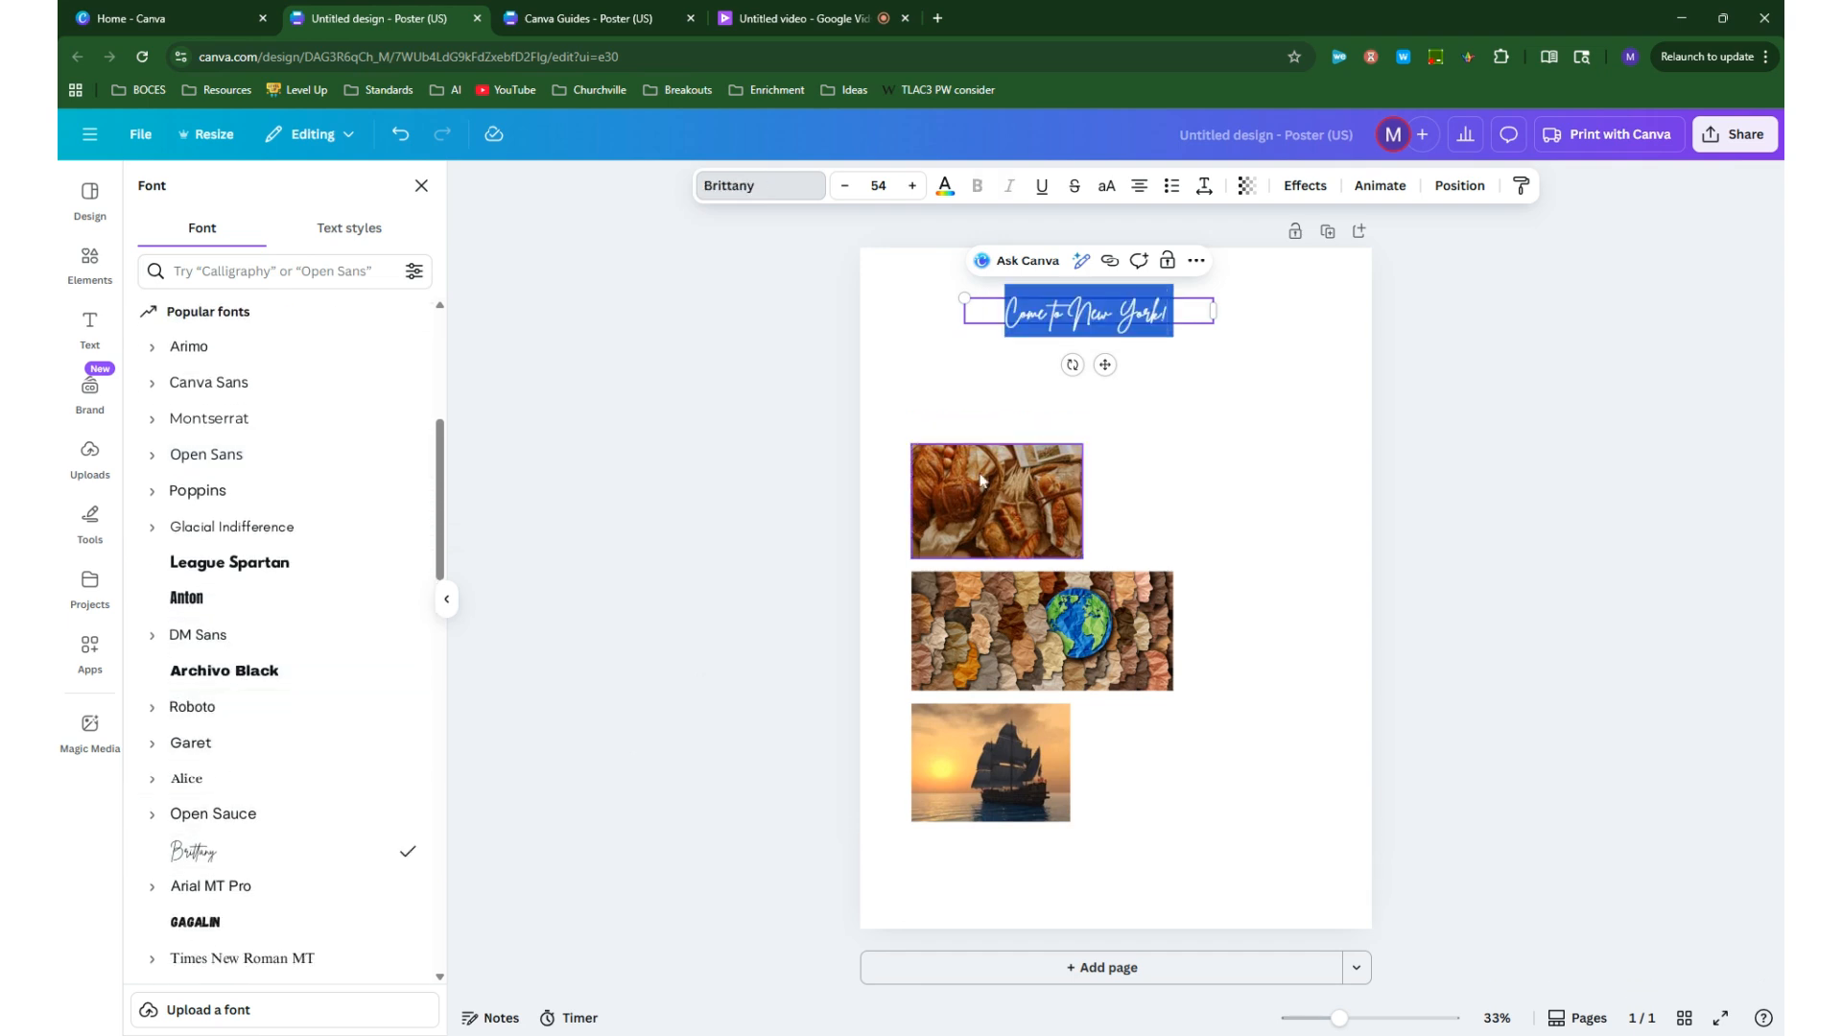
{"action": "left_click", "coordinate": [1245, 370]}
Enlarge the "Come to New York!" heading and place it across the top of the page above the photos
{"action": "left_click_drag", "start_coordinate": [1109, 324], "coordinate": [1169, 394]}
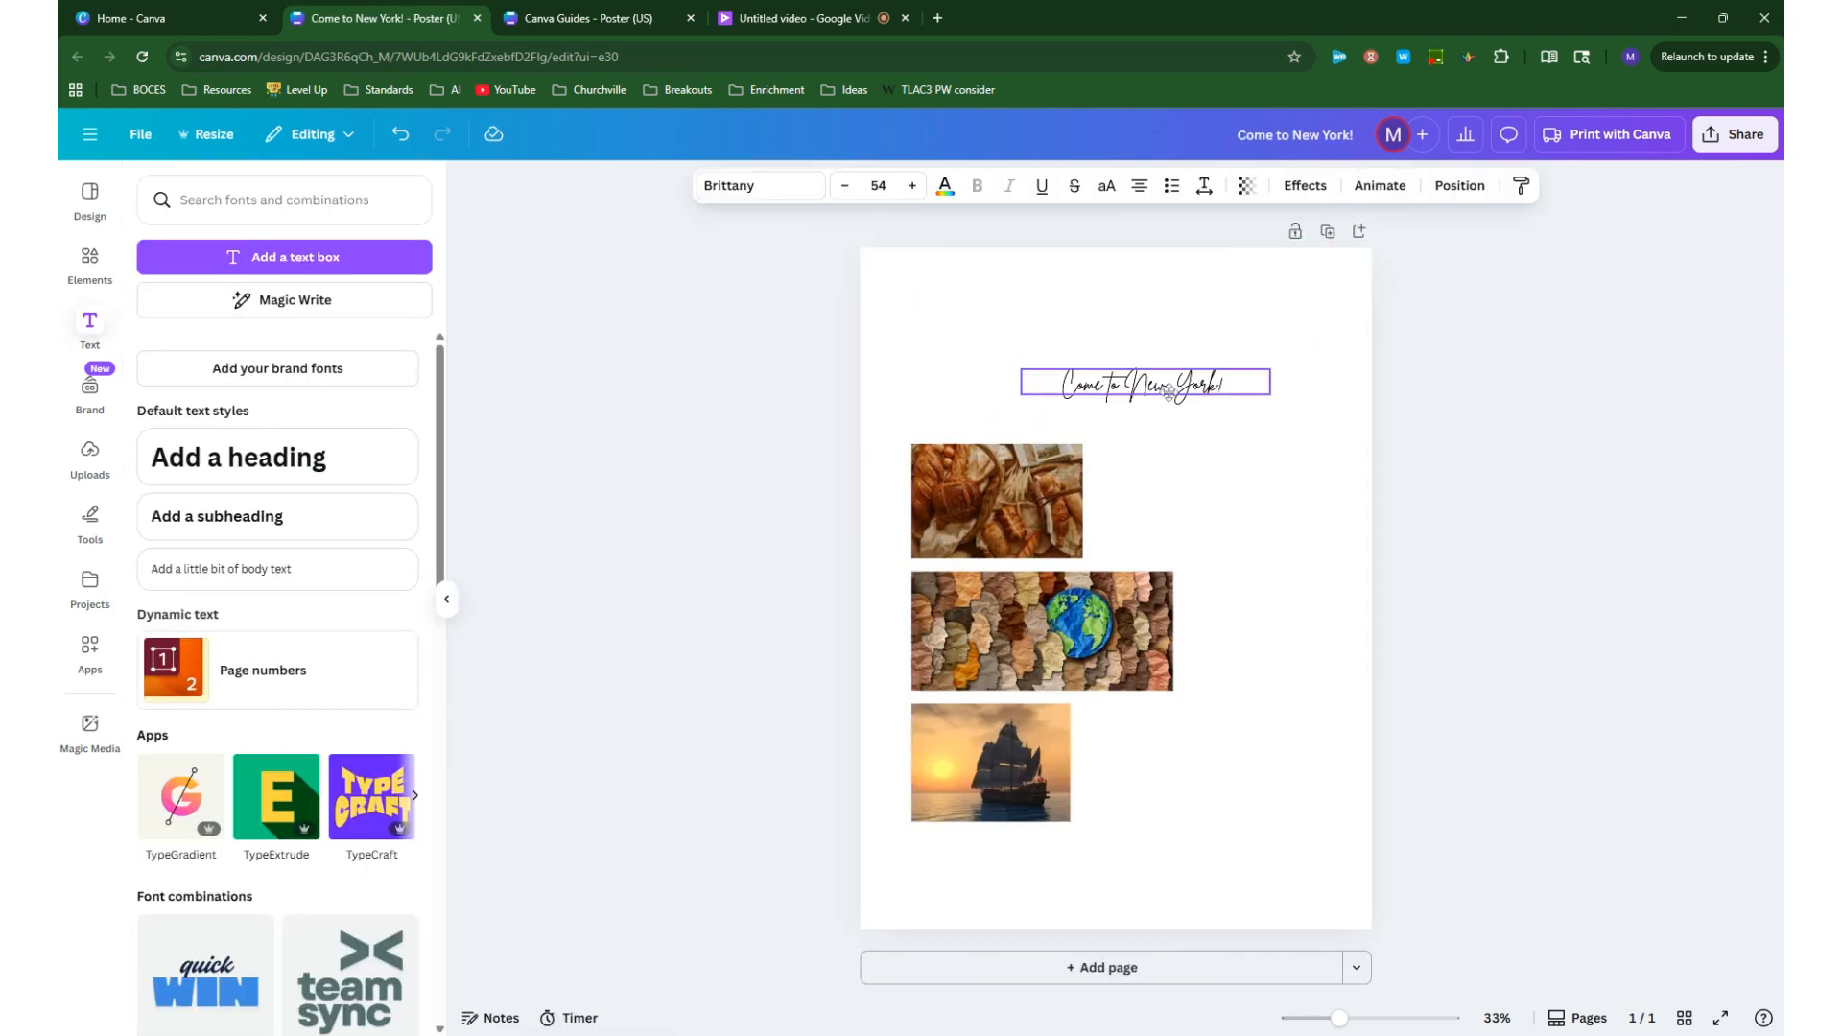
{"action": "left_click_drag", "start_coordinate": [1021, 370], "coordinate": [883, 300]}
{"action": "left_click_drag", "start_coordinate": [1109, 452], "coordinate": [1109, 387]}
Move the bread and globe photos up closer to the heading and place the ship photo directly right of the globe
{"action": "left_click_drag", "start_coordinate": [1009, 508], "coordinate": [1009, 464]}
{"action": "left_click_drag", "start_coordinate": [1005, 612], "coordinate": [1005, 569]}
{"action": "left_click_drag", "start_coordinate": [958, 756], "coordinate": [1230, 595]}
Look through the design styles with their color palettes, font sets and image palettes, plus the elements and drawing tools
{"action": "left_click", "coordinate": [90, 192]}
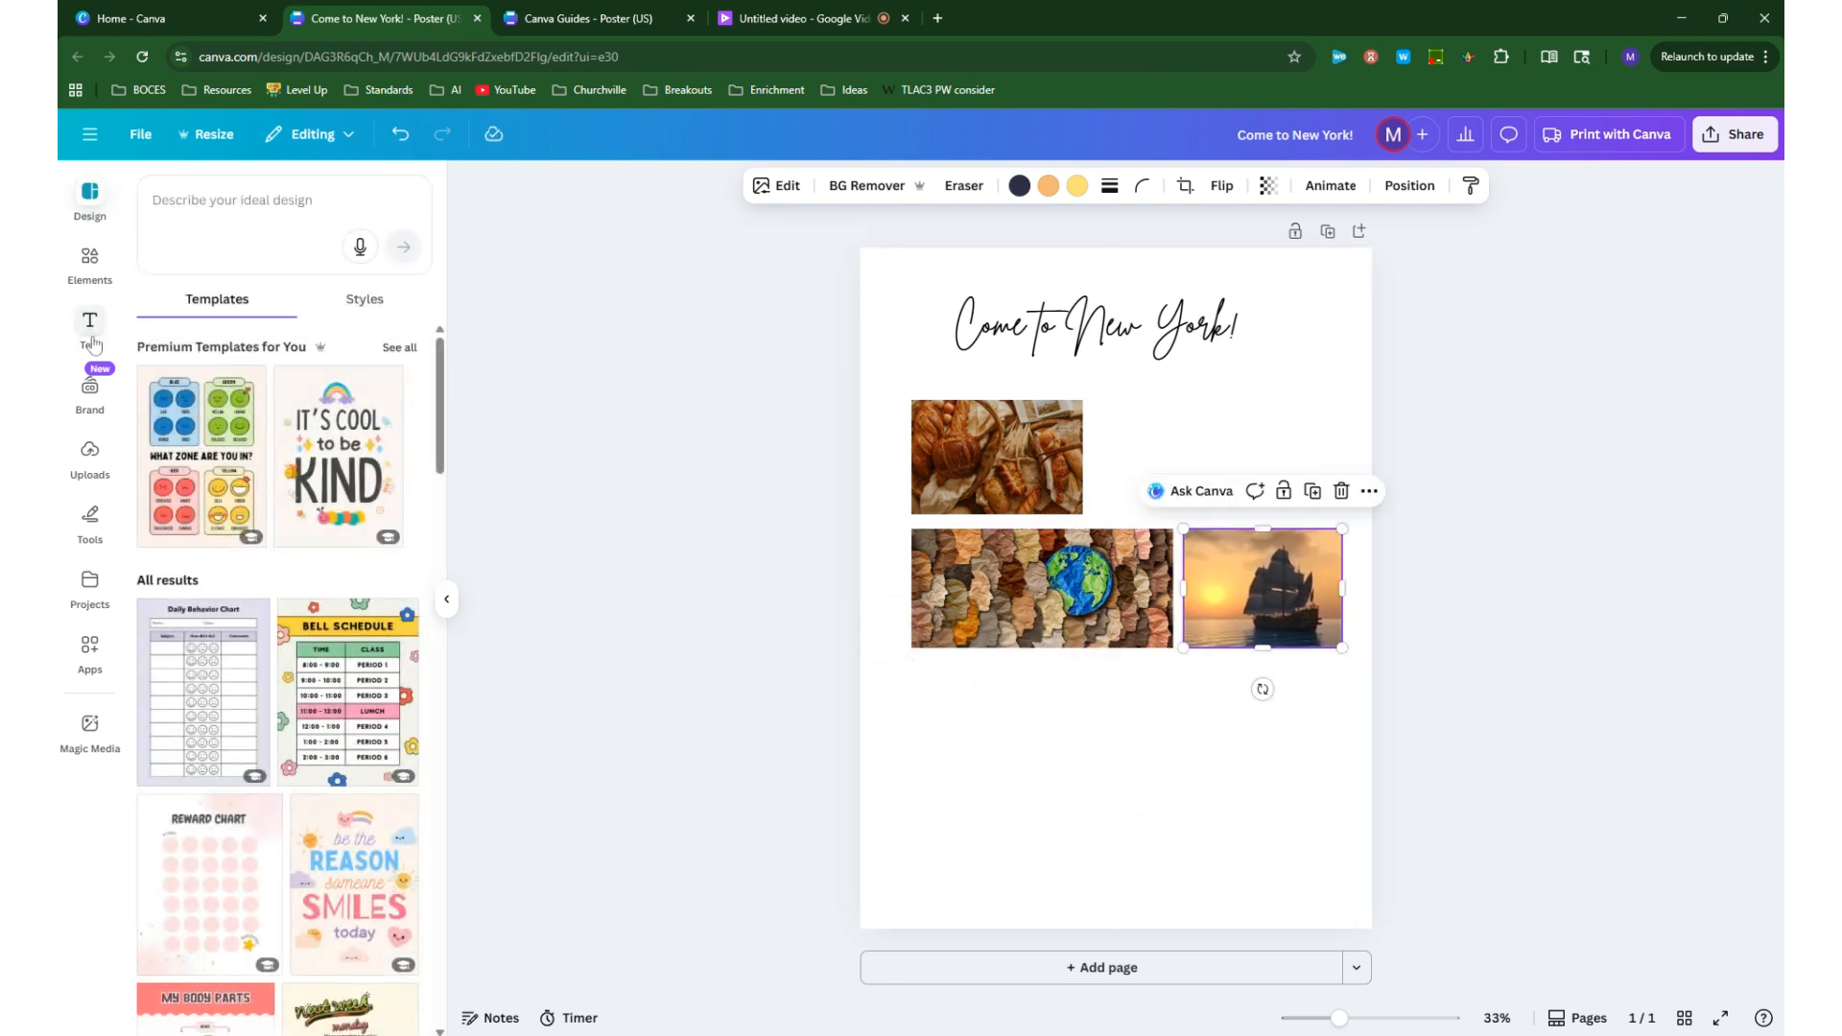
{"action": "left_click", "coordinate": [364, 299]}
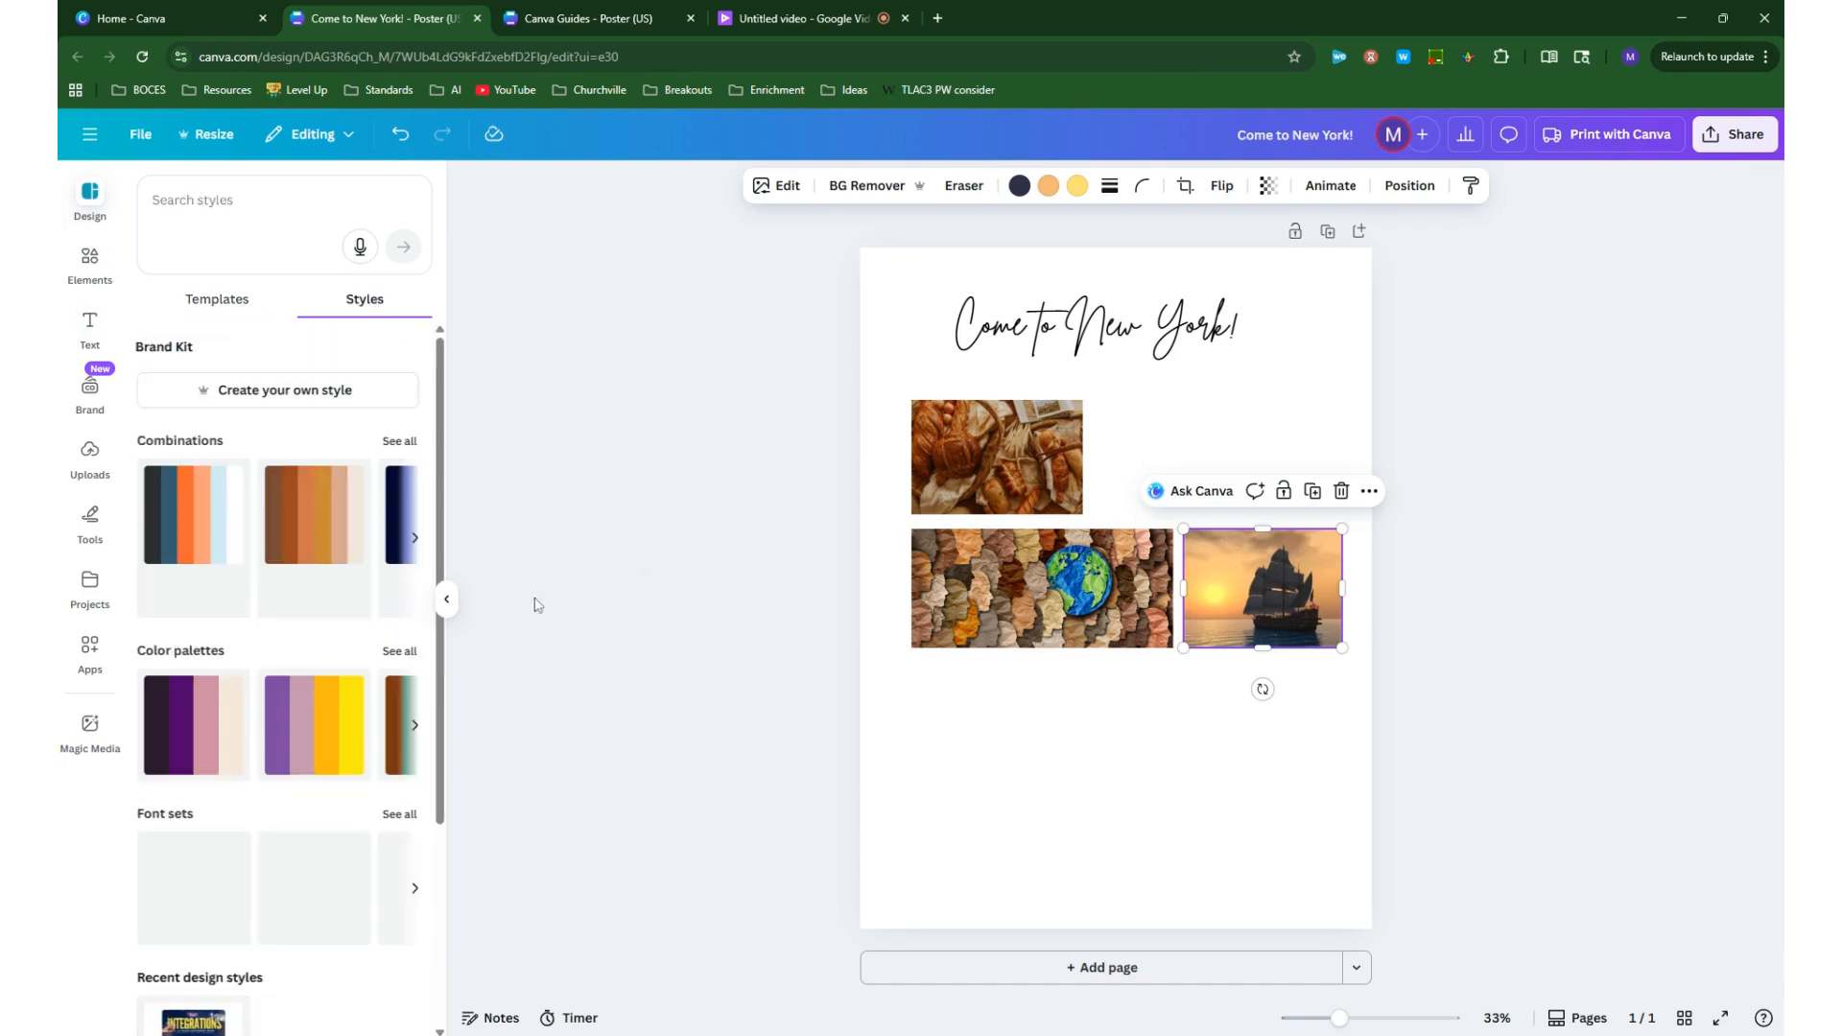
{"action": "scroll", "coordinate": [293, 737], "scroll_direction": "down", "scroll_amount": 4}
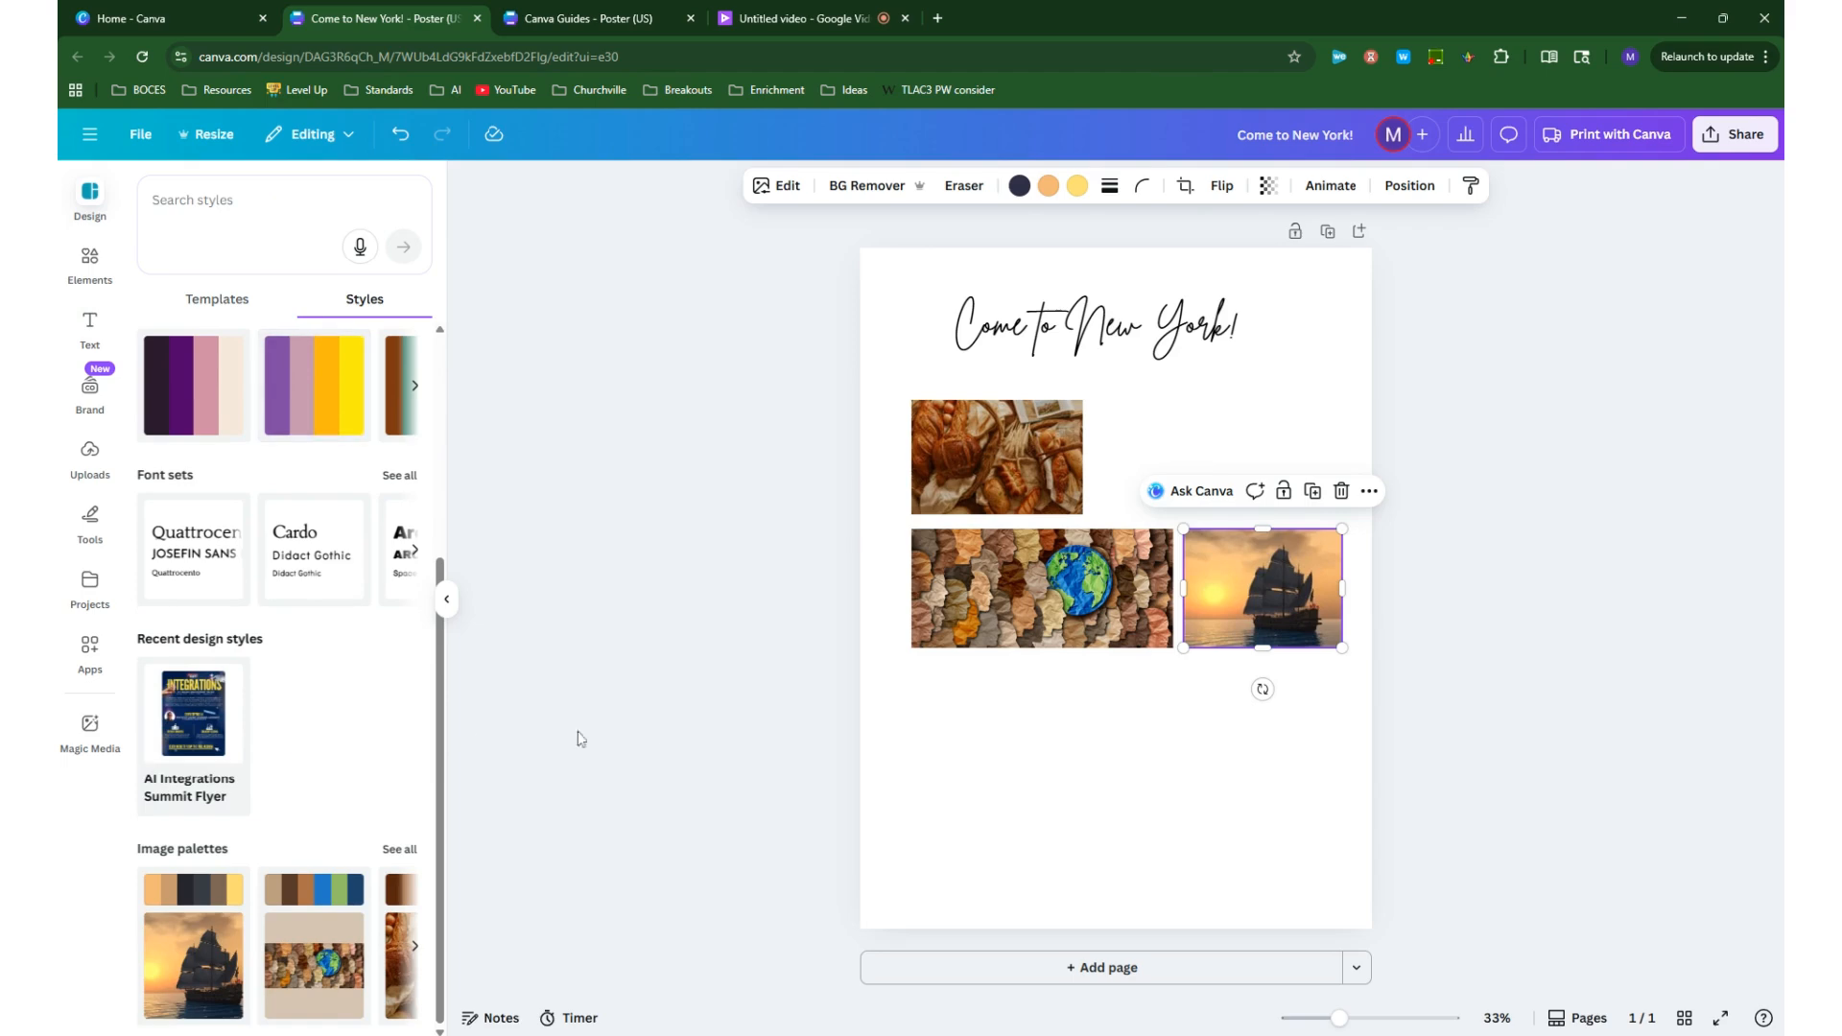
{"action": "left_click", "coordinate": [796, 687]}
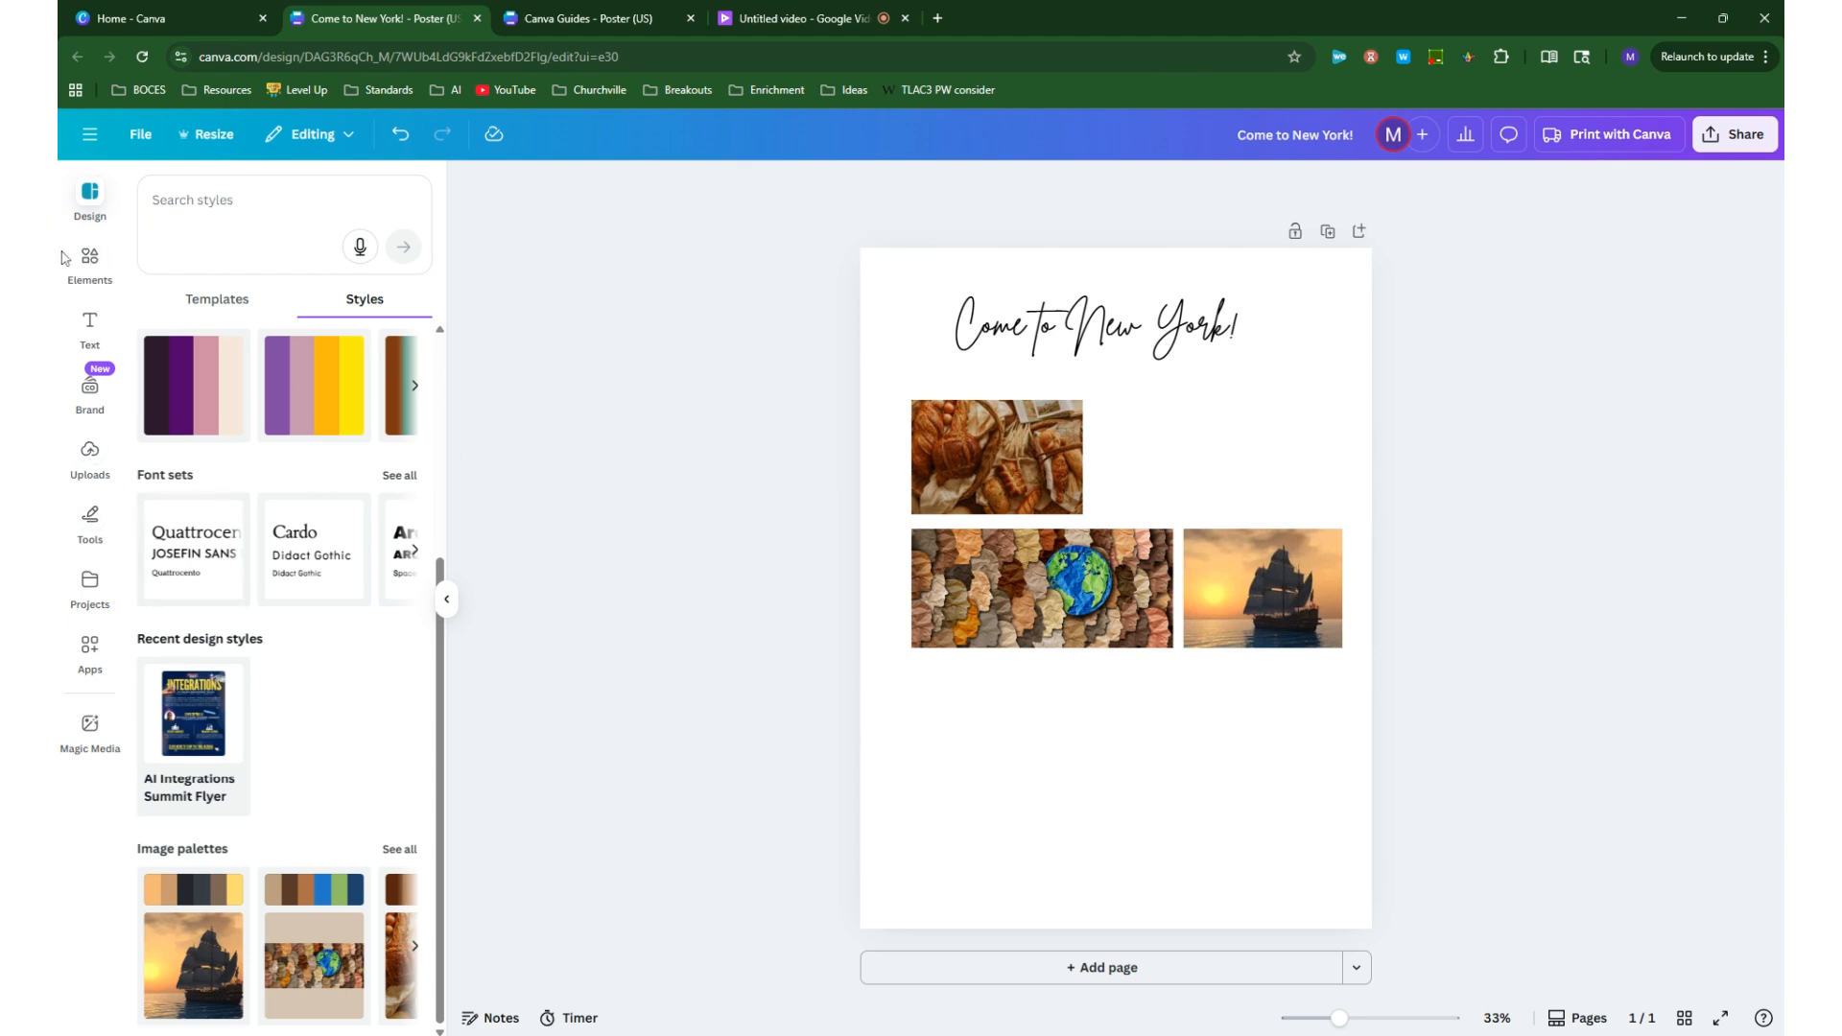
{"action": "left_click", "coordinate": [87, 254]}
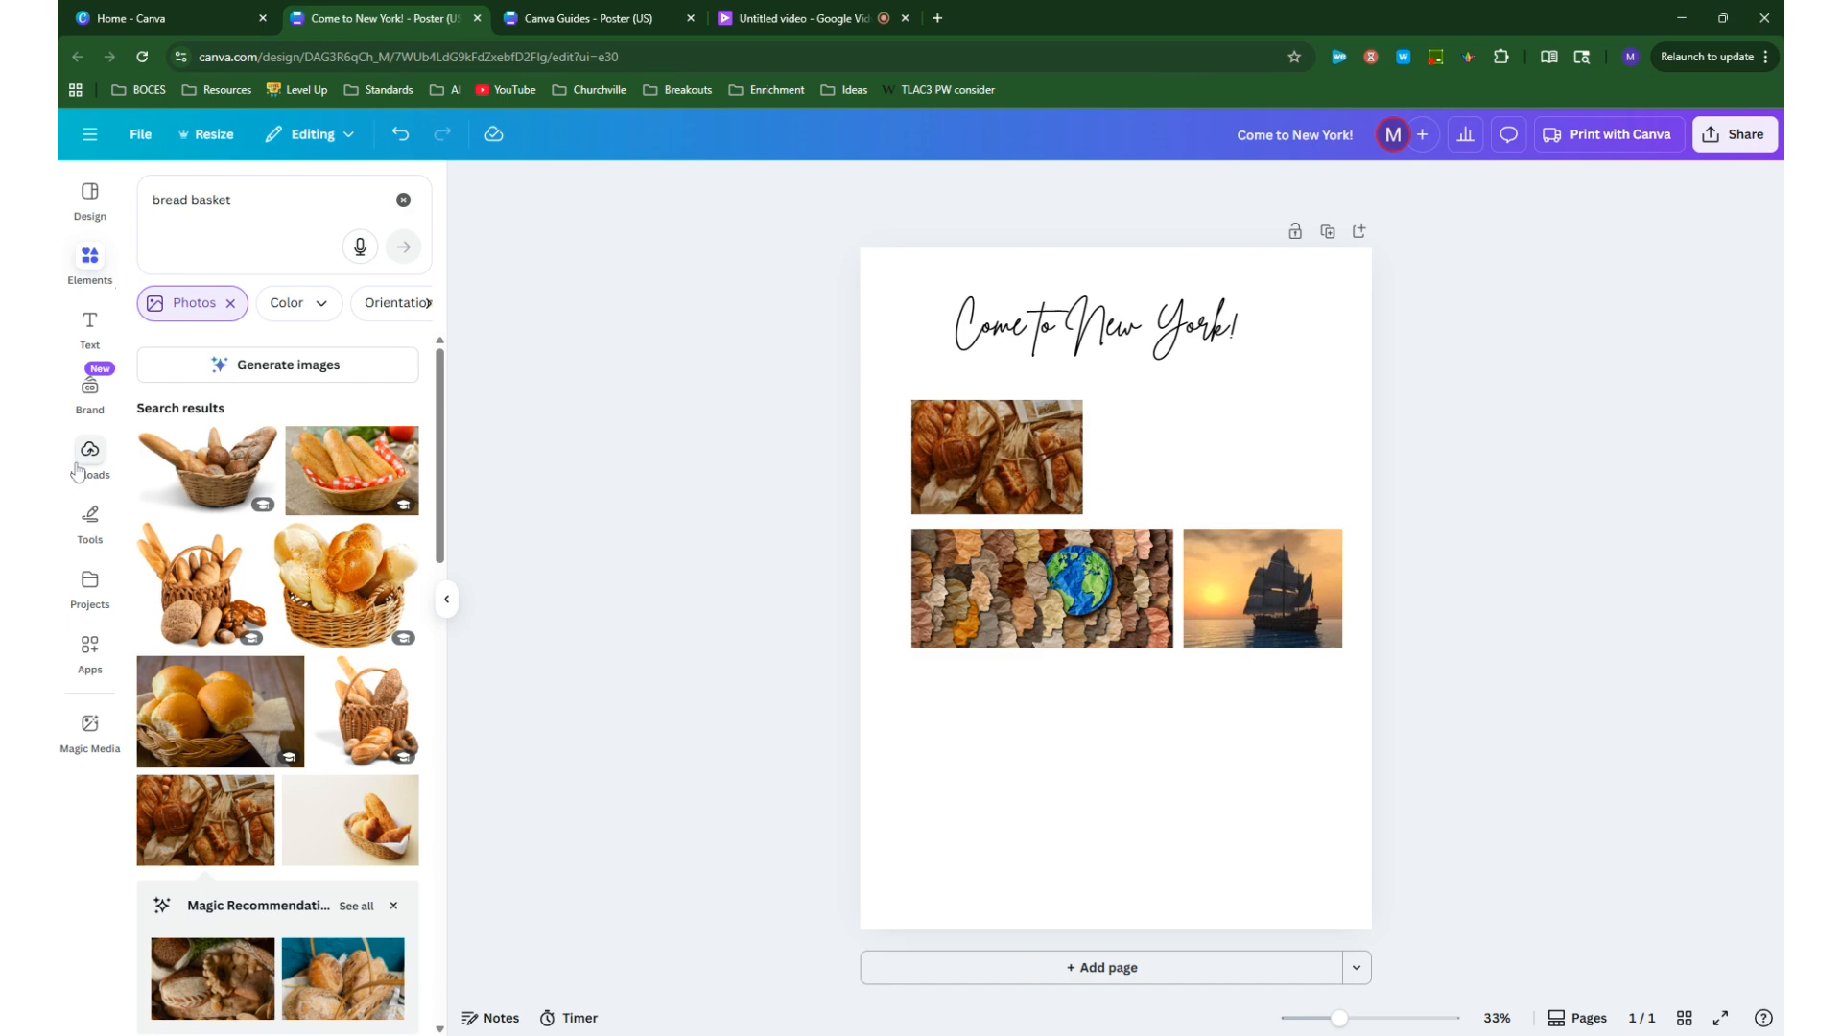
{"action": "left_click", "coordinate": [88, 524]}
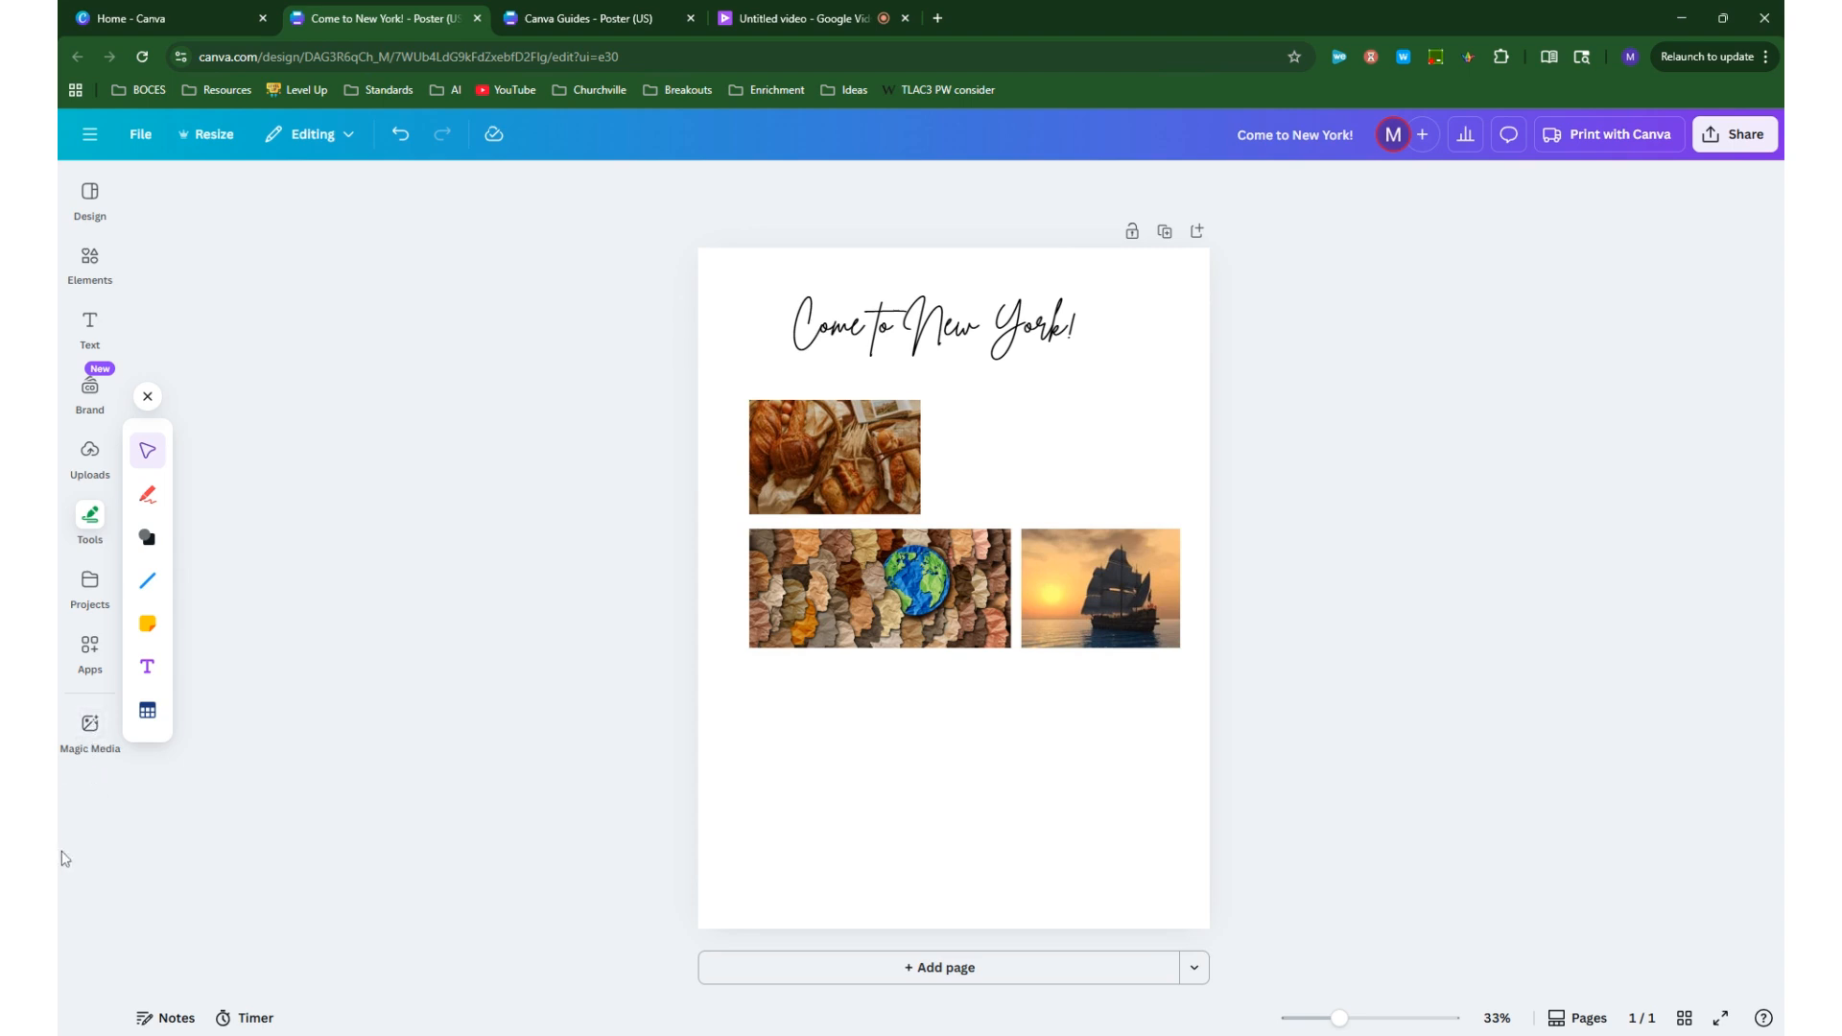
Search the apps for "magic media" and open the Magic Media image generator
{"action": "left_click", "coordinate": [87, 654]}
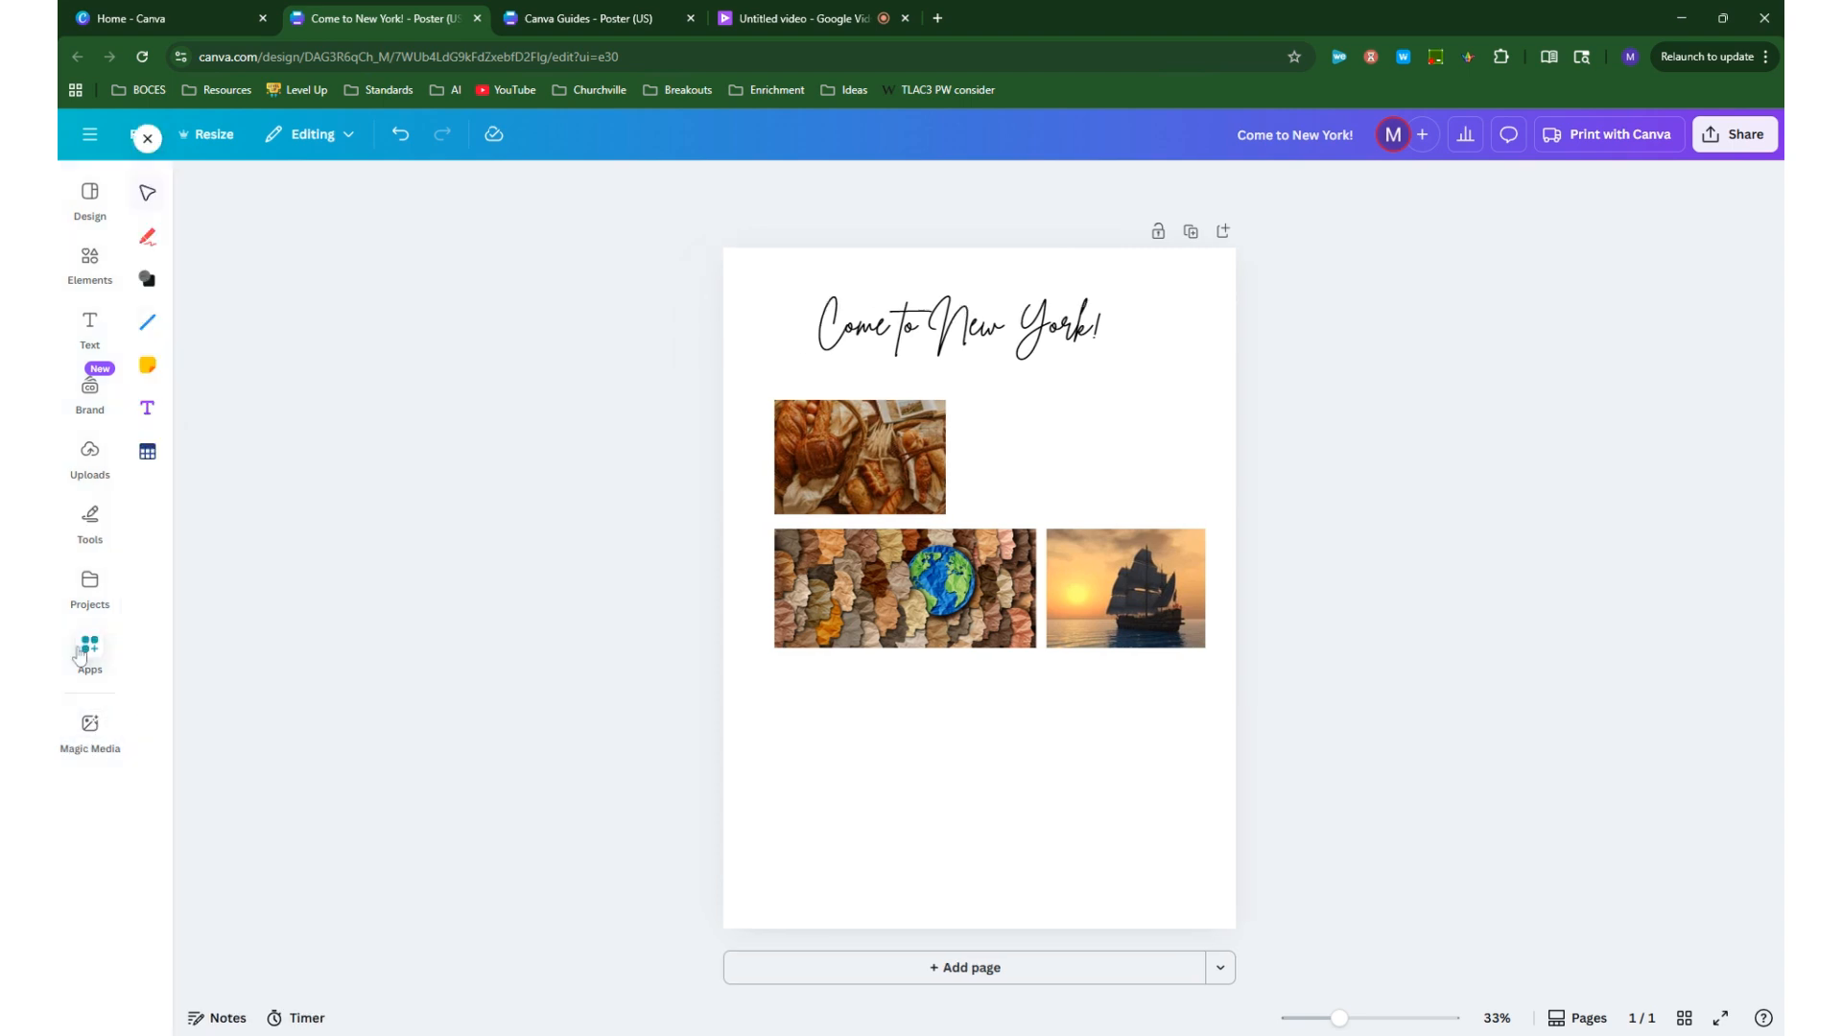
{"action": "type", "text": "magic media"}
{"action": "key", "text": "Return"}
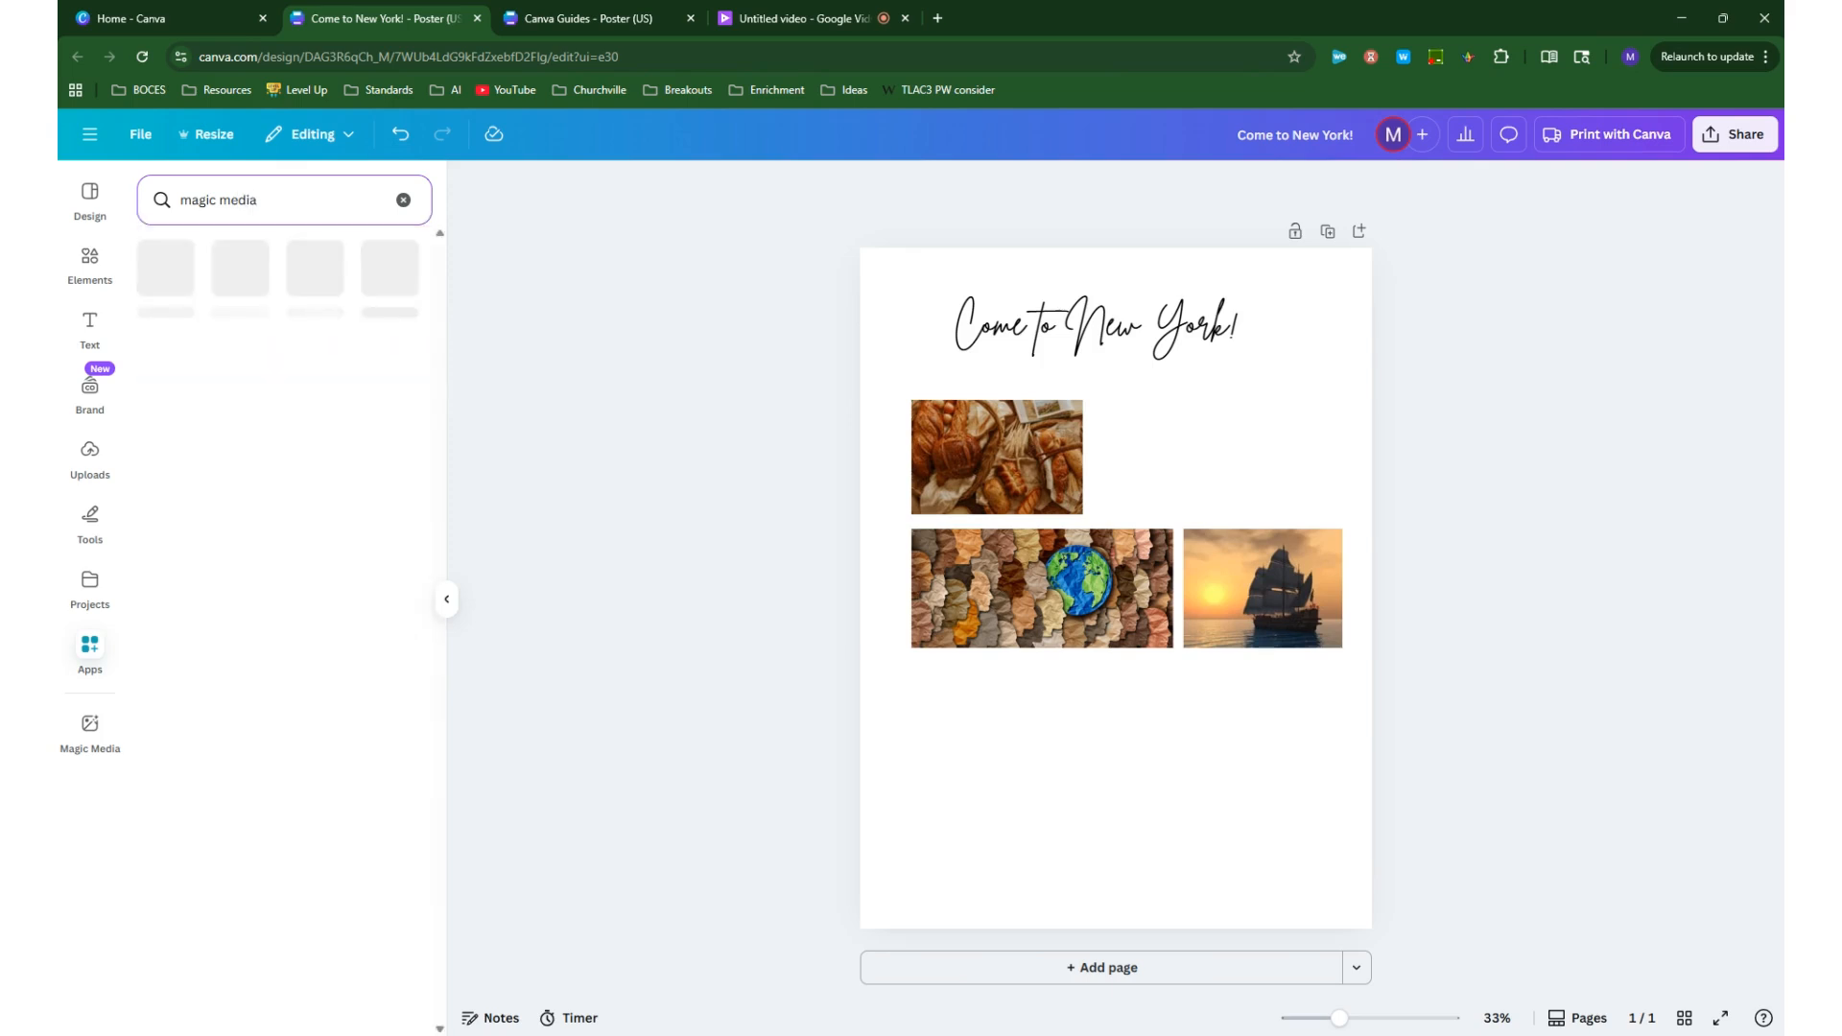
{"action": "left_click", "coordinate": [166, 269]}
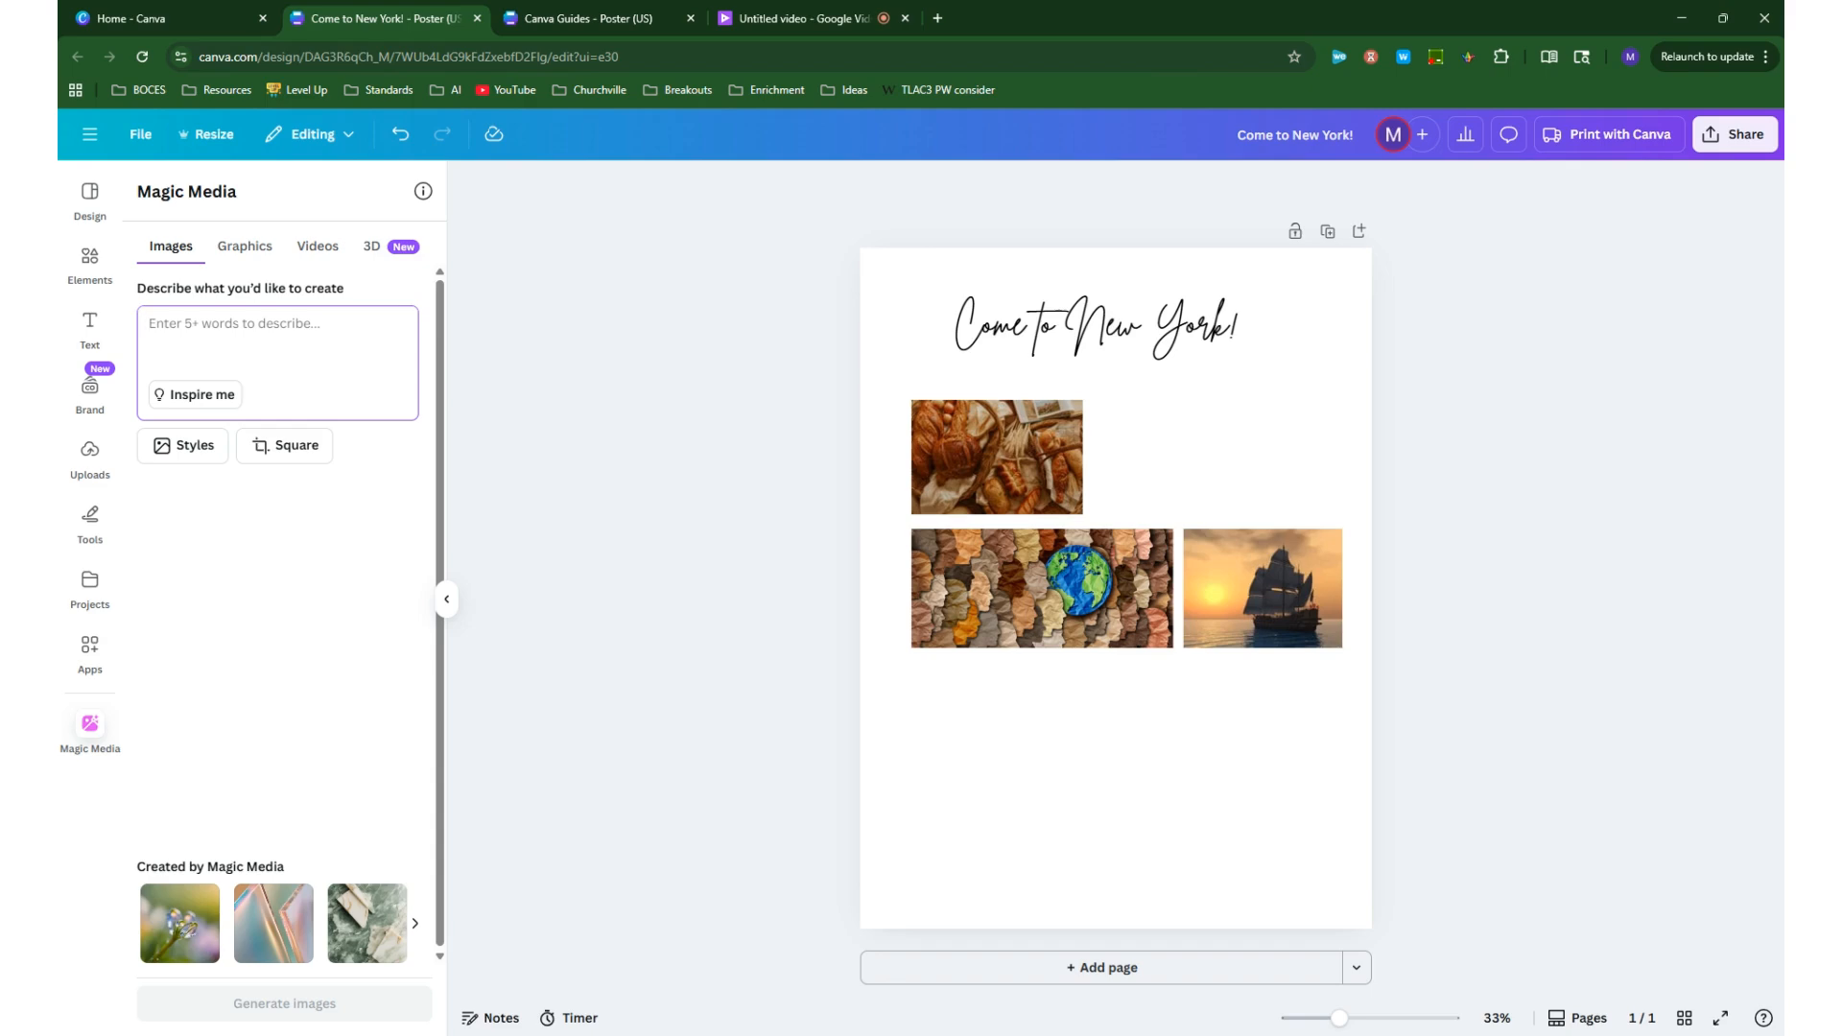
Generate images from the prompt "A collage of new york stamps"
{"action": "type", "text": "I"}
{"action": "key", "text": "BackSpace"}
{"action": "type", "text": "A collage of new york stamps"}
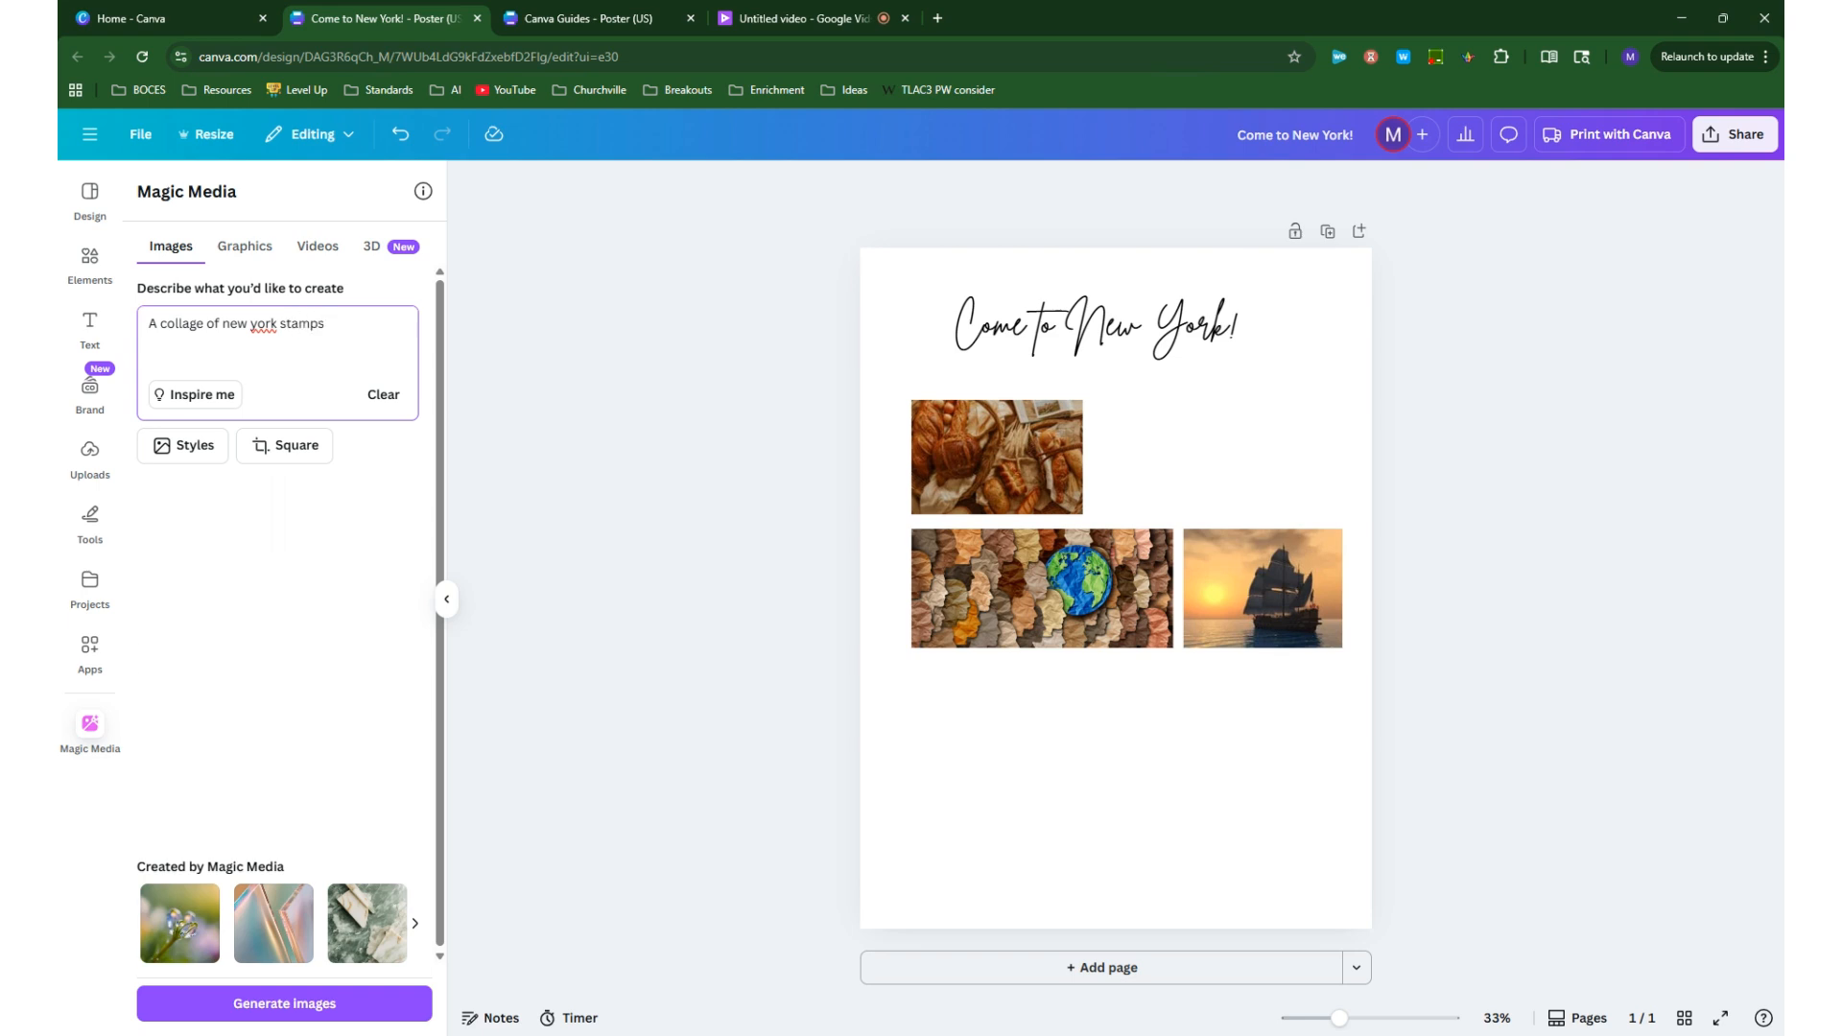
{"action": "left_click", "coordinate": [284, 1002]}
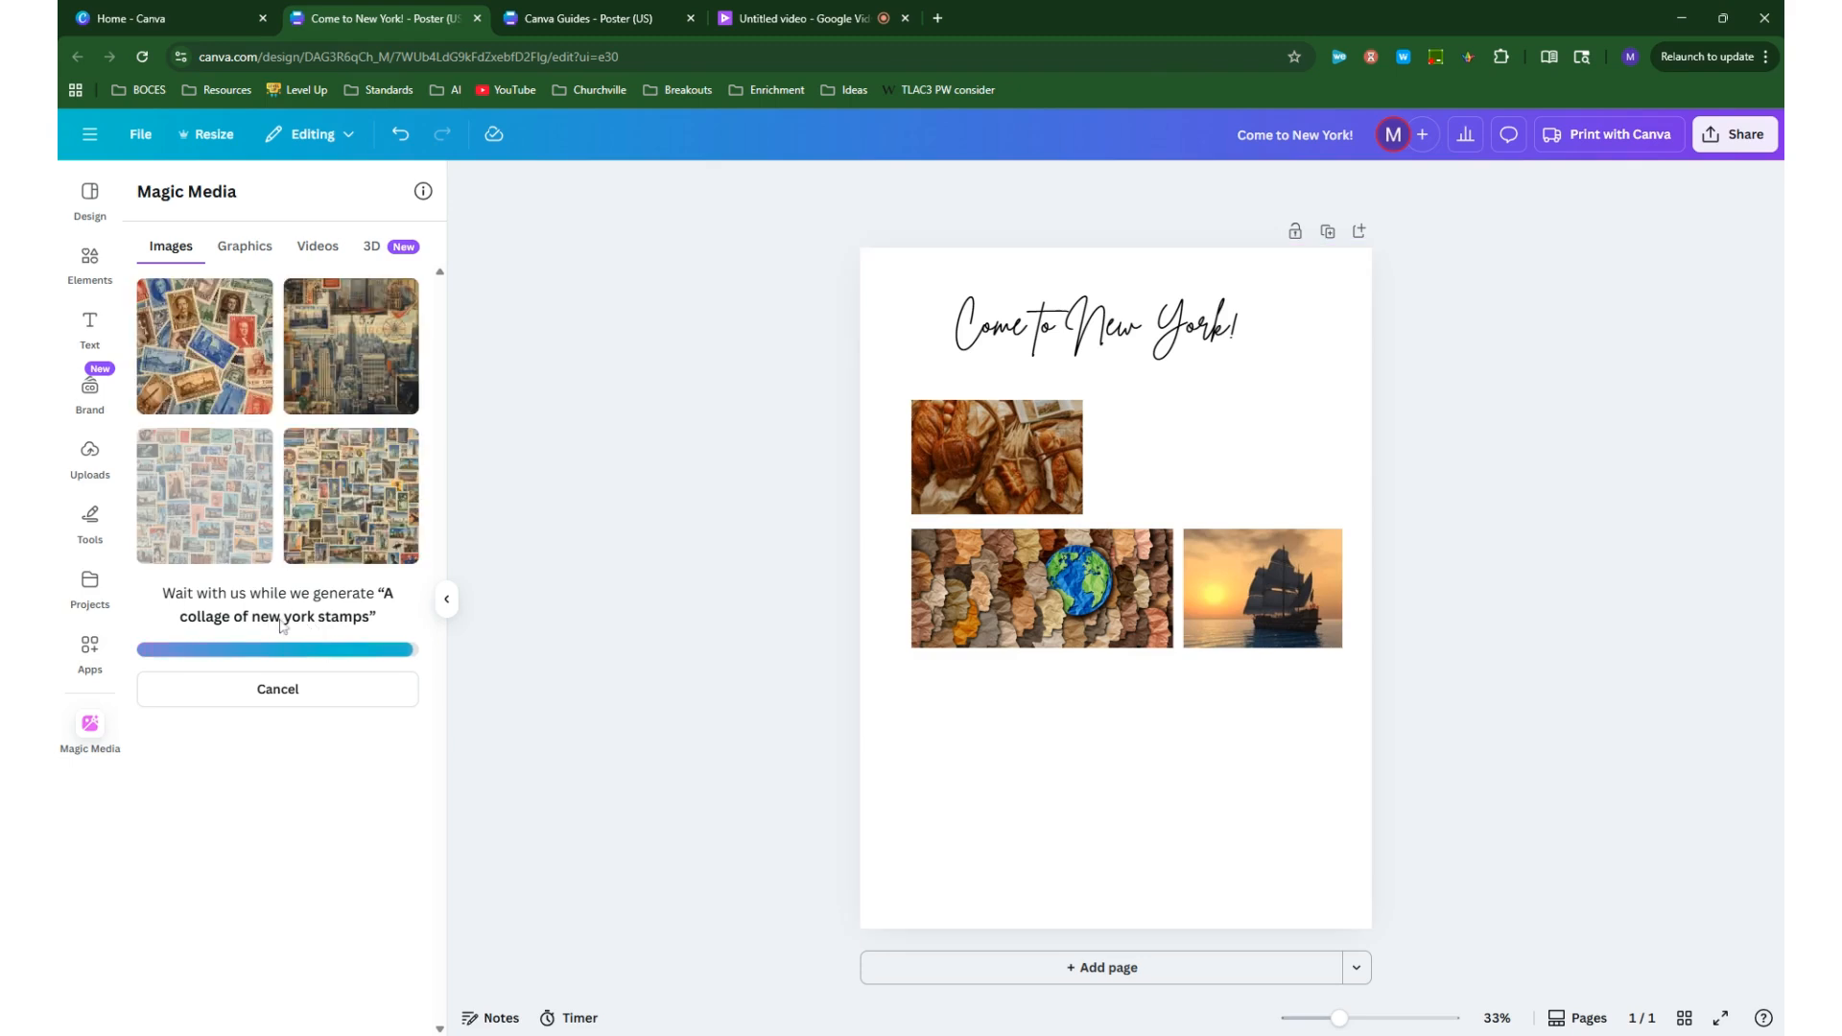
Add the first generated stamp collage, shrink it and place it below the globe photo, aligned with that photo's left edge
{"action": "left_click", "coordinate": [216, 361]}
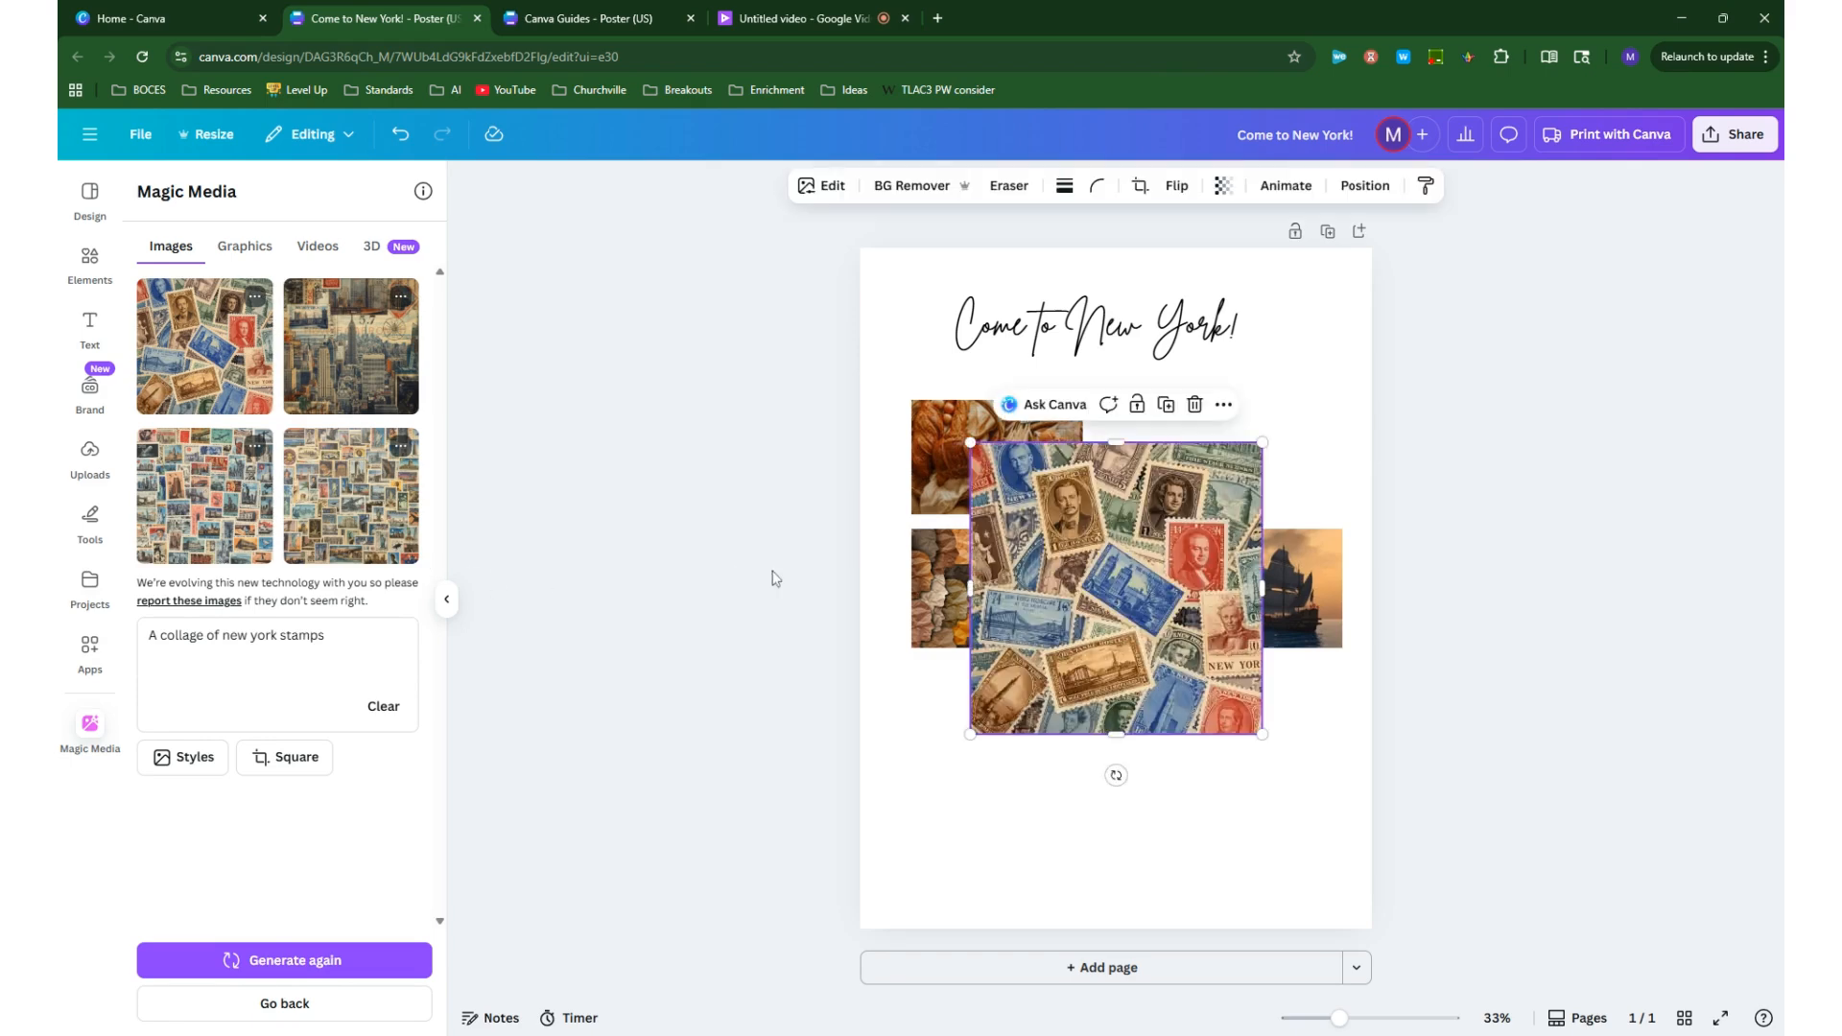
{"action": "left_click_drag", "start_coordinate": [1132, 690], "coordinate": [1171, 850]}
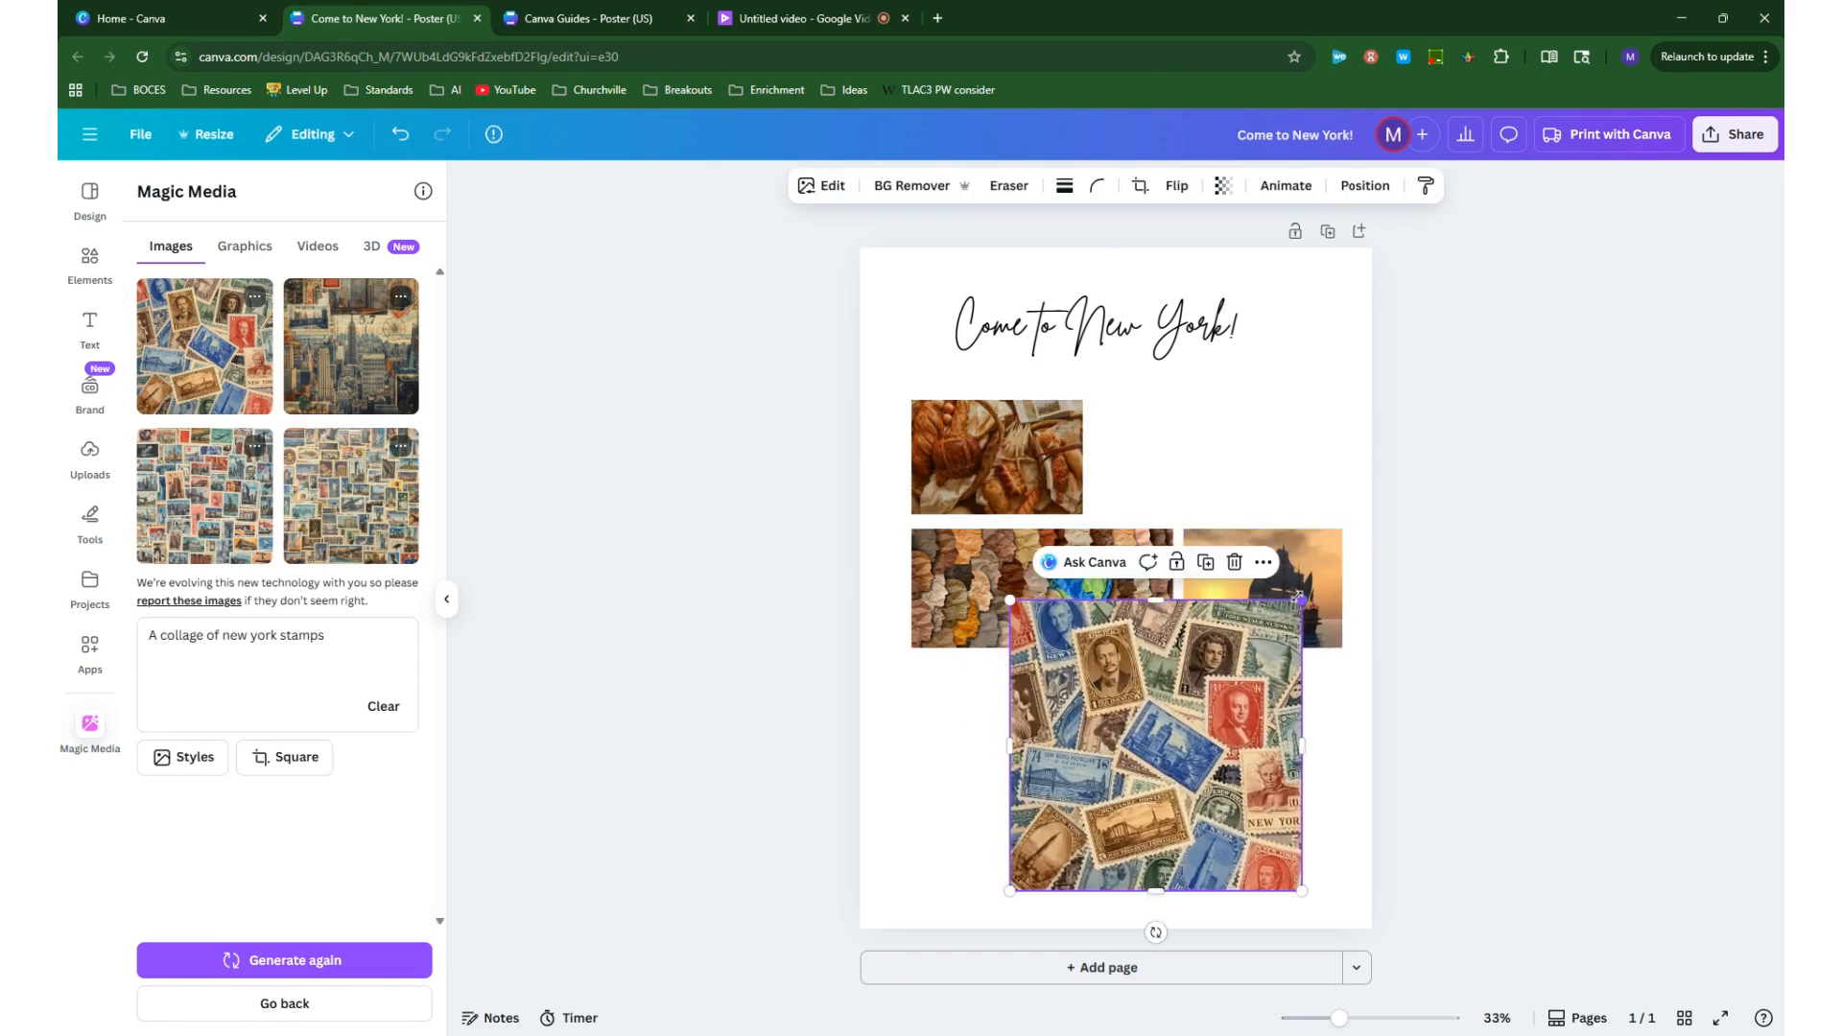
{"action": "left_click_drag", "start_coordinate": [1300, 598], "coordinate": [1173, 727]}
{"action": "left_click_drag", "start_coordinate": [1065, 796], "coordinate": [971, 734]}
{"action": "left_click", "coordinate": [754, 594]}
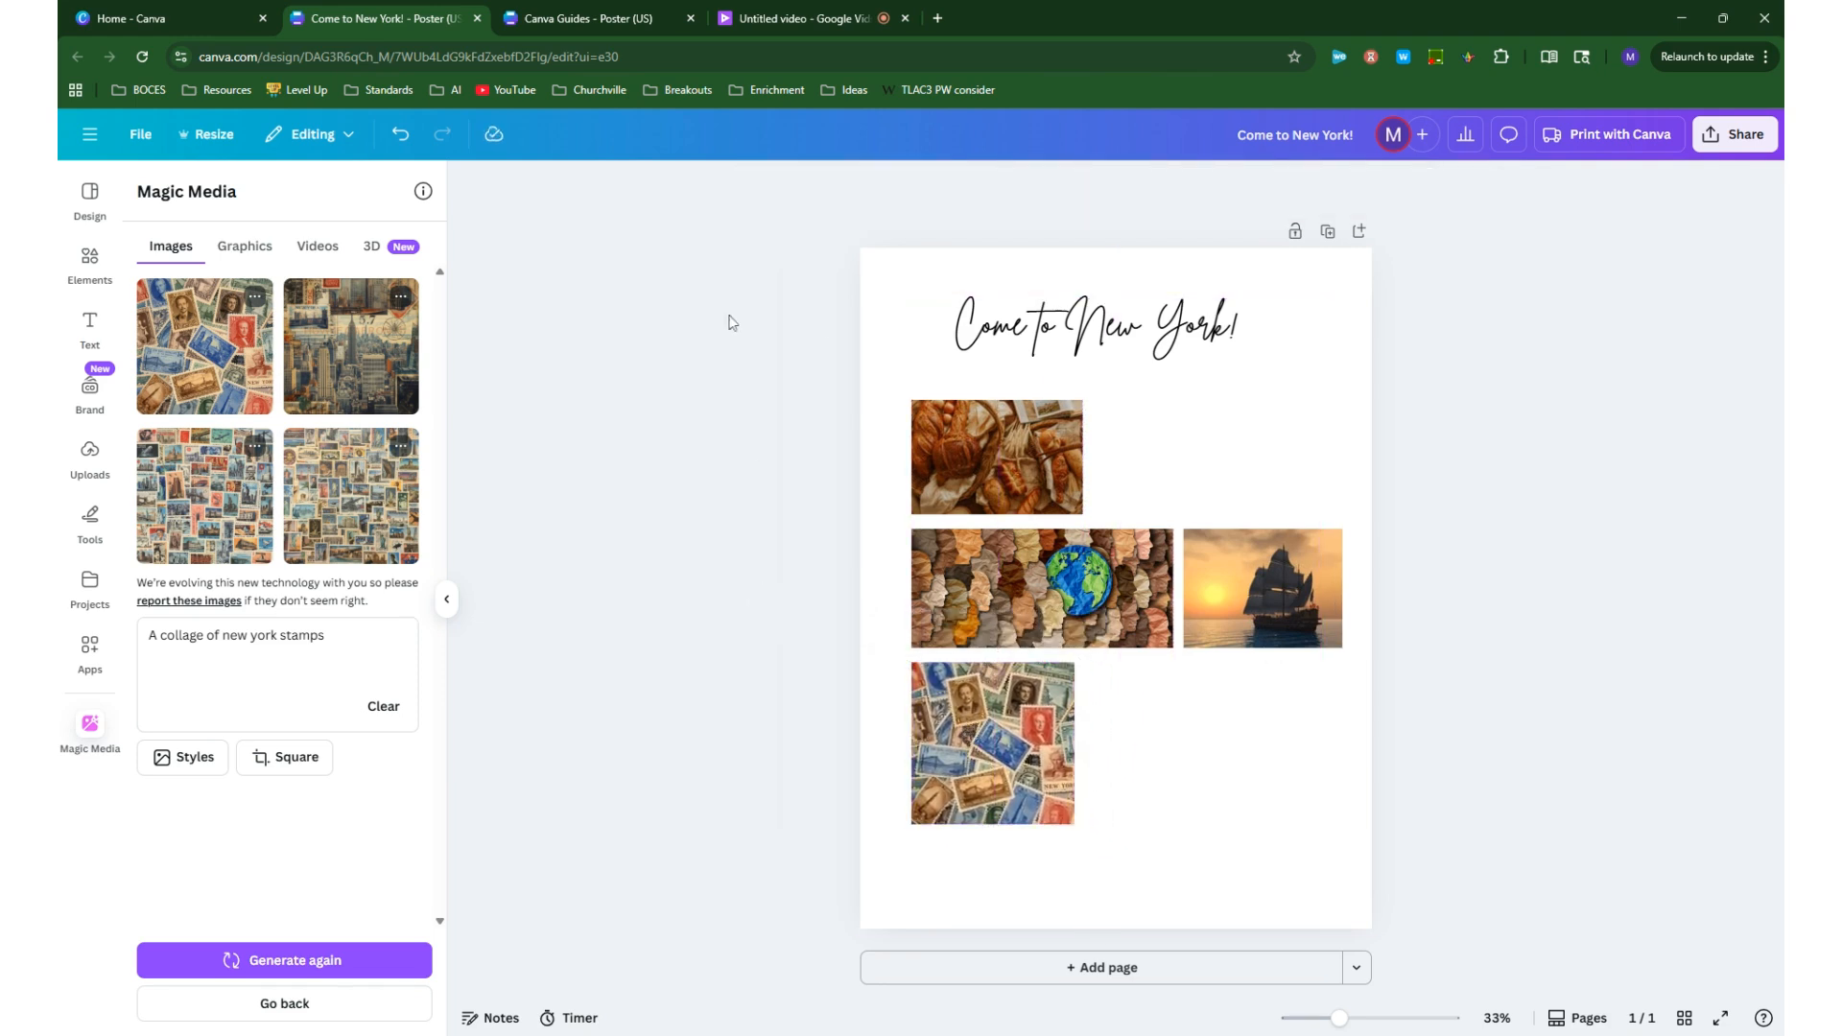